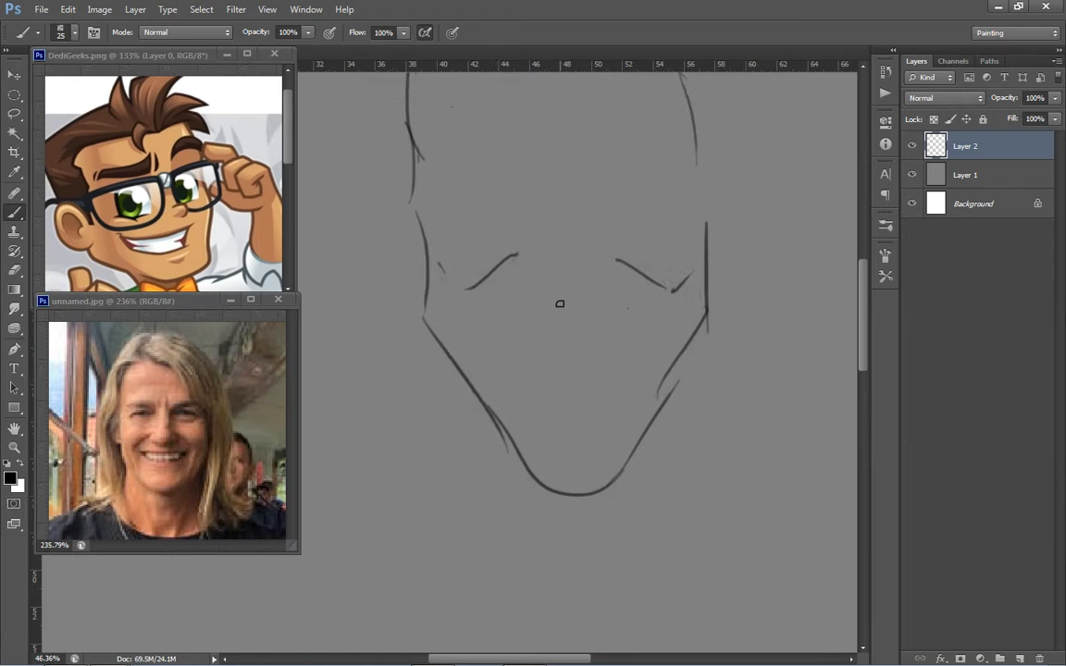
Select part of the upper-lip lines on the face sketch and shift it slightly
mouse_move(469, 243)
left_mouse_down()
mouse_move(515, 218)
mouse_move(461, 244)
left_mouse_up()
key("v")
left_click_drag(564, 265, 560, 275)
key("ctrl+d")
left_click_drag(599, 316, 594, 315)
Sketch the nose above the upper lip with a side line for the bridge and a curved tip
key("b")
mouse_move(577, 255)
left_mouse_down()
mouse_move(564, 298)
mouse_move(534, 290)
left_mouse_up()
mouse_move(502, 294)
left_mouse_down()
mouse_move(528, 306)
mouse_move(524, 316)
left_mouse_up()
key("ctrl+z")
left_click_drag(501, 305, 533, 317)
Select the two halves of the upper lip in turn and nudge them into place beneath the nose
key("l")
mouse_move(638, 307)
left_mouse_down()
mouse_move(586, 337)
mouse_move(633, 349)
left_mouse_up()
key("v")
left_click_drag(630, 336, 607, 324)
key("ctrl+d")
key("l")
left_click_drag(469, 290, 484, 329)
key("v")
key("ctrl+d")
left_click_drag(537, 359, 527, 367)
scroll(532, 369, "up", 2)
Draw the smiling mouth line, its corner, and the lower lip with the brush
key("b")
mouse_move(418, 344)
left_mouse_down()
mouse_move(430, 354)
mouse_move(561, 354)
left_mouse_up()
left_click_drag(586, 350, 619, 346)
mouse_move(437, 354)
left_mouse_down()
mouse_move(512, 401)
mouse_move(594, 365)
left_mouse_up()
key("ctrl+z")
scroll(496, 254, "up", 3)
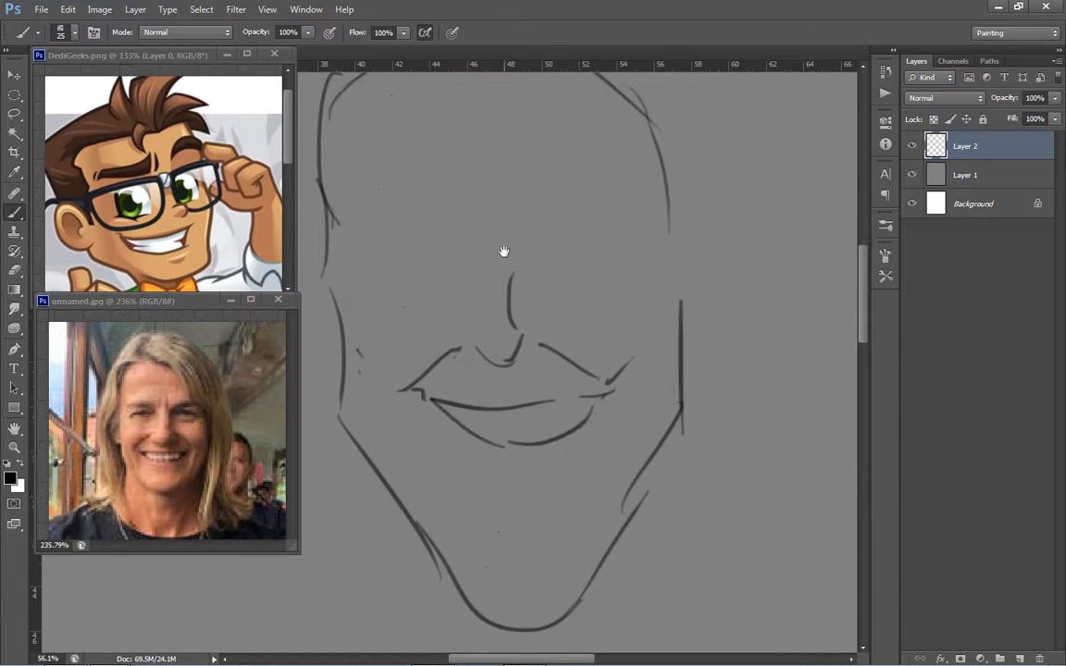
Sketch the left eye with eyelids and iris, and the arched eyebrow above it
mouse_move(361, 219)
left_mouse_down()
mouse_move(470, 200)
mouse_move(472, 212)
left_mouse_up()
left_click_drag(381, 204, 457, 214)
mouse_move(366, 265)
left_mouse_down()
mouse_move(433, 225)
mouse_move(458, 225)
left_mouse_up()
mouse_move(355, 269)
left_mouse_down()
mouse_move(405, 236)
mouse_move(461, 235)
left_mouse_up()
key("ctrl+z")
mouse_move(370, 270)
left_mouse_down()
mouse_move(471, 263)
mouse_move(454, 236)
mouse_move(452, 267)
mouse_move(409, 243)
mouse_move(438, 254)
left_mouse_up()
left_click_drag(533, 350, 530, 358)
mouse_move(357, 227)
left_mouse_down()
mouse_move(457, 199)
mouse_move(480, 221)
left_mouse_up()
Copy the left eye and eyebrow to a new layer, flip the copy horizontally and place it on the right side of the face
key("l")
mouse_move(493, 264)
left_mouse_down()
mouse_move(354, 239)
mouse_move(486, 255)
left_mouse_up()
key("ctrl+j")
left_click(68, 10)
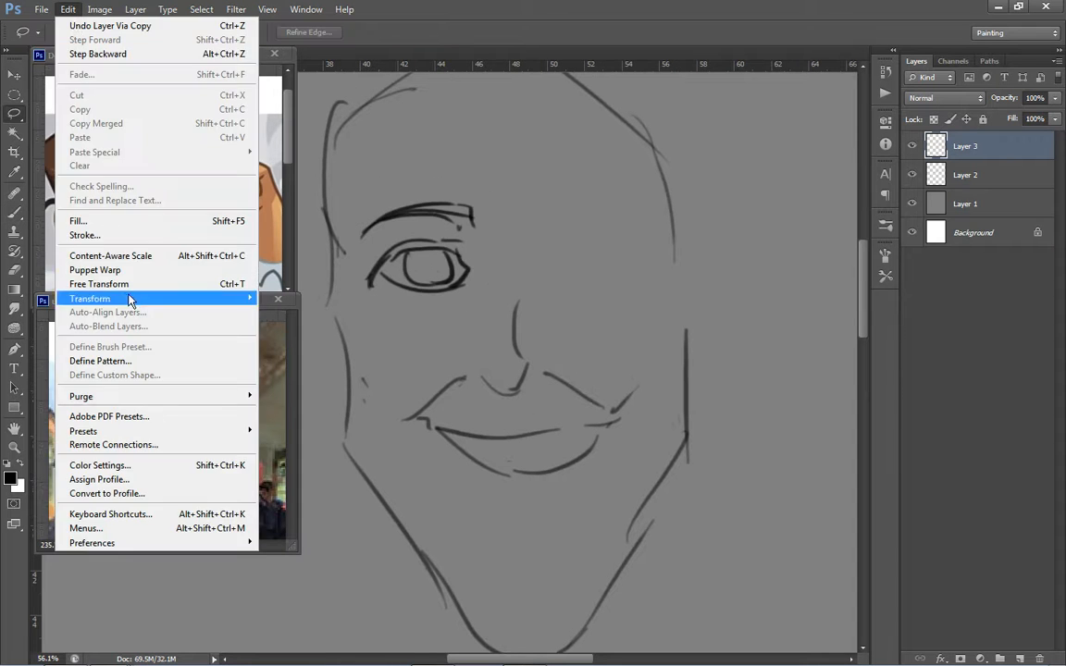
mouse_move(139, 299)
left_click(324, 459)
key("v")
left_click_drag(407, 245, 583, 240)
Draw short frown lines at the inner ends of both eyebrows
key("b")
mouse_move(473, 181)
left_mouse_down()
mouse_move(478, 226)
mouse_move(543, 185)
left_mouse_up()
scroll(594, 352, "down", 5)
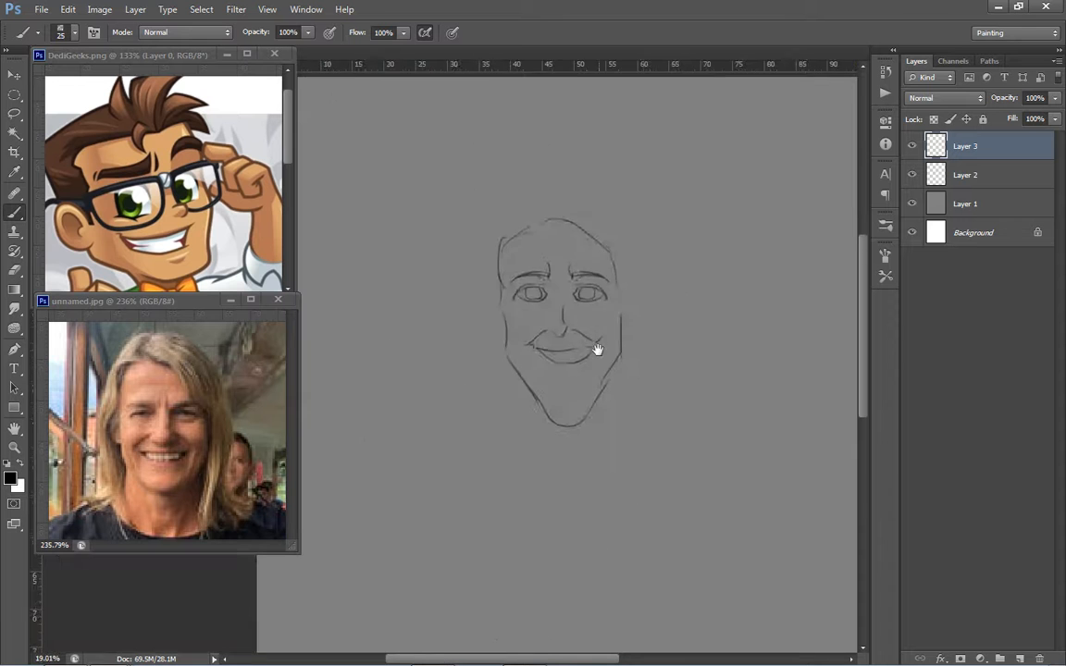
Select the chin and lower jaw on Layer 2 and move them up to shorten the face
scroll(581, 363, "up", 2)
key("l")
mouse_move(561, 420)
left_mouse_down()
mouse_move(444, 389)
mouse_move(553, 403)
left_mouse_up()
key("v")
left_click(590, 463)
left_click(553, 262)
left_click(971, 175)
mouse_move(563, 466)
left_mouse_down()
mouse_move(568, 443)
mouse_move(557, 446)
left_mouse_up()
key("ctrl+d")
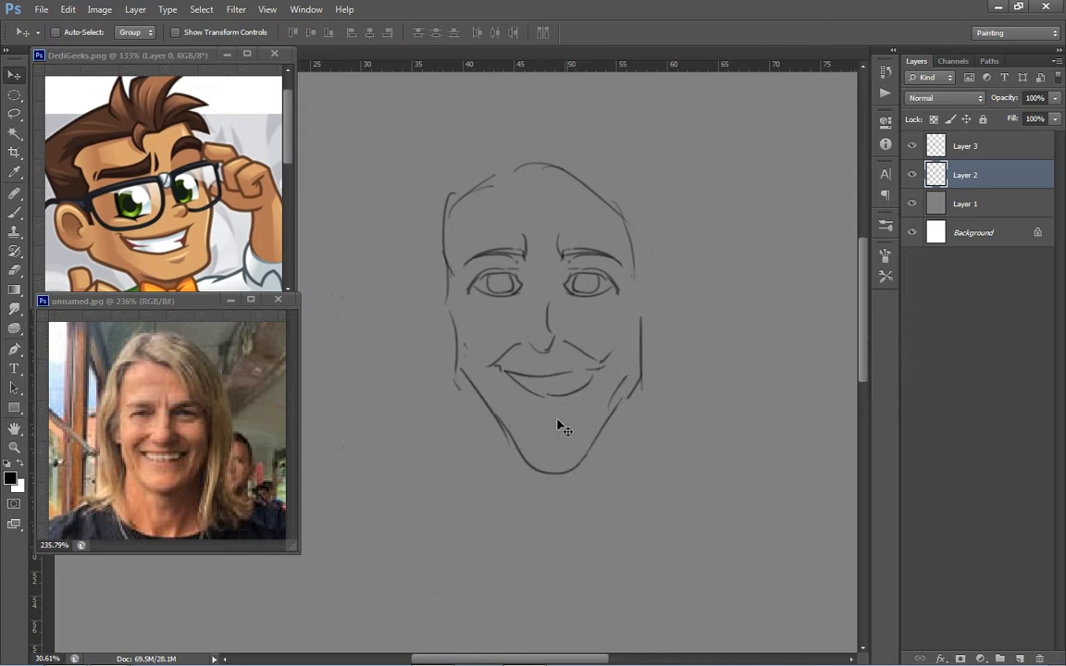
Redraw the left and right side contours of the face from the temples to the jaw
key("b")
left_click_drag(441, 248, 460, 388)
left_click_drag(618, 218, 636, 359)
key("ctrl+z")
mouse_move(638, 315)
left_mouse_down()
mouse_move(630, 378)
mouse_move(635, 361)
left_mouse_up()
Sketch the front hairline with strands sweeping down past both temples
left_click_drag(451, 194, 425, 309)
mouse_move(471, 178)
left_mouse_down()
mouse_move(507, 166)
mouse_move(641, 277)
left_mouse_up()
left_click_drag(506, 170, 571, 150)
key("ctrl+z")
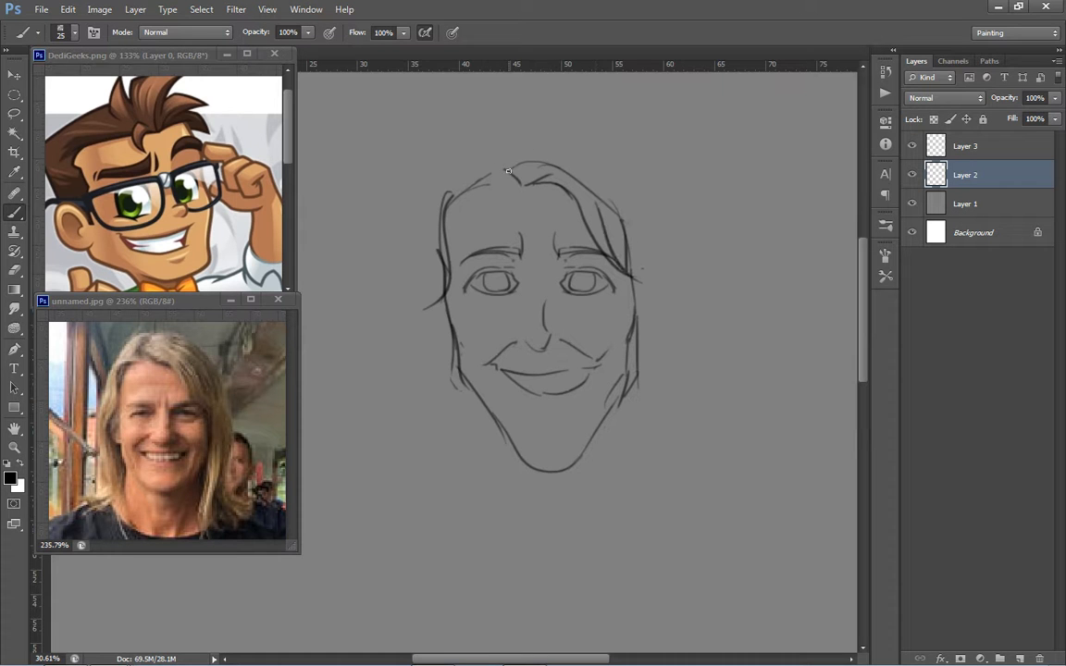
Draw the hair parting and the outer hair contour curving over the crown to the right temple
left_click_drag(505, 172, 529, 138)
mouse_move(526, 135)
left_mouse_down()
mouse_move(639, 200)
mouse_move(581, 158)
mouse_move(649, 253)
left_mouse_up()
key("ctrl+z")
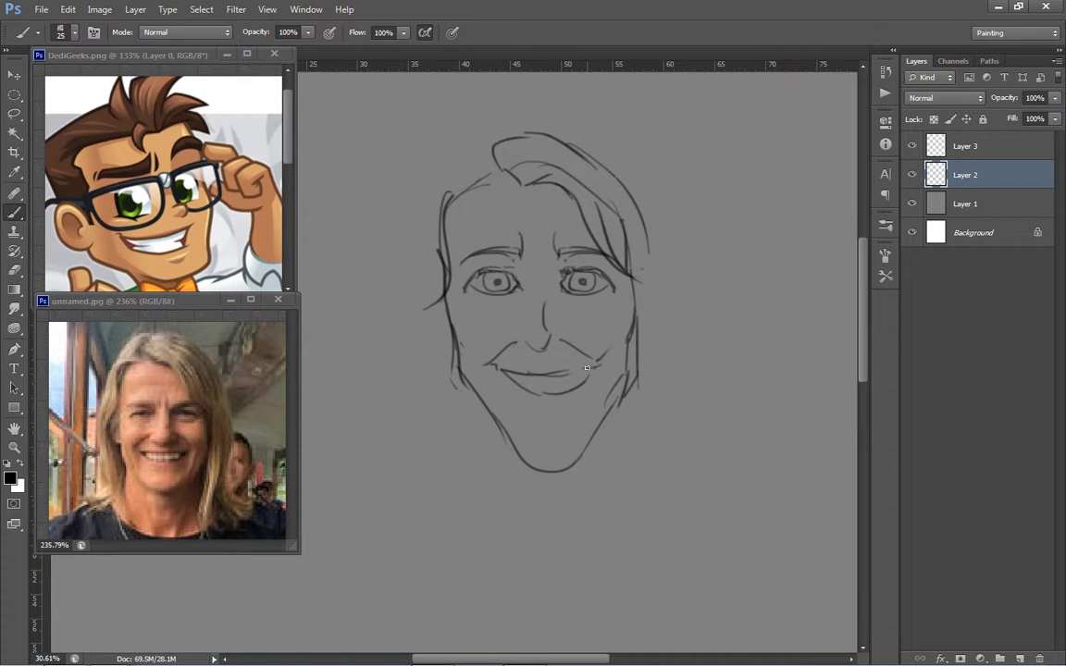
Draw the inner line of the open smile and a short crease under the lower lip
left_click_drag(506, 374, 590, 378)
left_click_drag(535, 404, 557, 405)
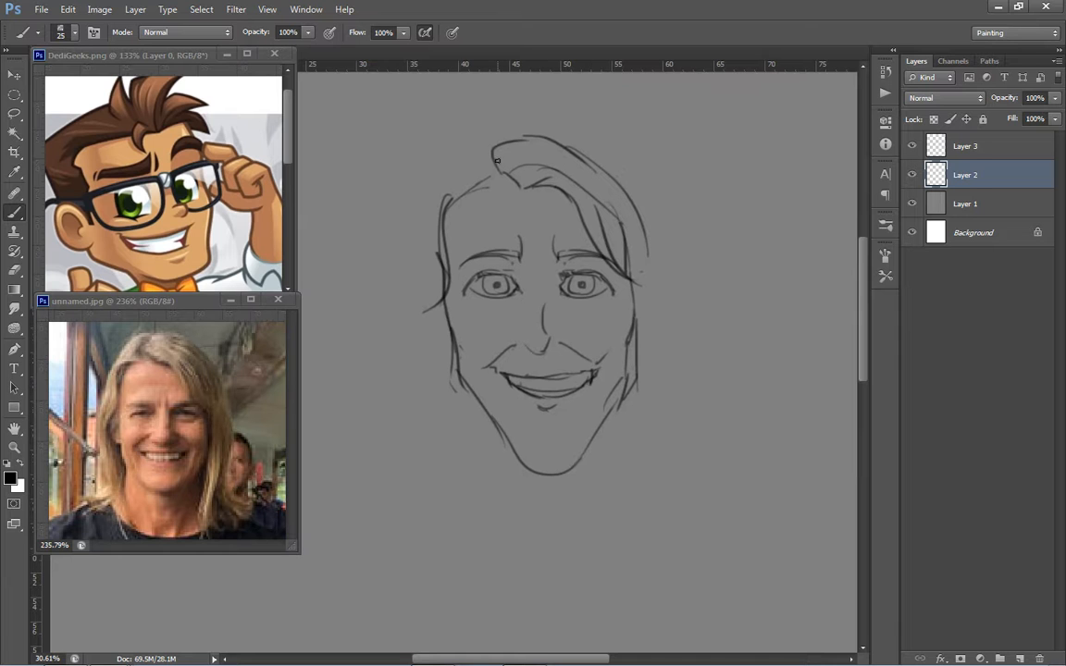
Draw the outer hair contour from the parting down the left side of the head
left_click_drag(487, 157, 413, 282)
key("ctrl+z")
left_click_drag(493, 151, 416, 264)
left_click_drag(430, 220, 418, 265)
left_click_drag(414, 287, 419, 321)
left_click_drag(473, 362, 476, 342)
key("ctrl+z")
left_click_drag(478, 135, 412, 265)
Try lower hair locks beside the left jaw and reinforce the hair contour over the left crown
left_click_drag(458, 332, 462, 443)
key("ctrl+z")
mouse_move(460, 356)
left_mouse_down()
mouse_move(455, 445)
mouse_move(476, 464)
left_mouse_up()
key("ctrl+z")
left_click_drag(444, 170, 417, 248)
left_click_drag(483, 131, 431, 177)
Sketch long hair locks hanging beside the right cheek and jaw
mouse_move(612, 223)
left_mouse_down()
mouse_move(636, 293)
mouse_move(640, 386)
left_mouse_up()
key("ctrl+z")
mouse_move(636, 307)
left_mouse_down()
mouse_move(626, 406)
mouse_move(646, 496)
left_mouse_up()
key("ctrl+z")
left_click_drag(627, 384, 627, 470)
left_click_drag(638, 363, 653, 481)
left_click_drag(640, 426, 646, 470)
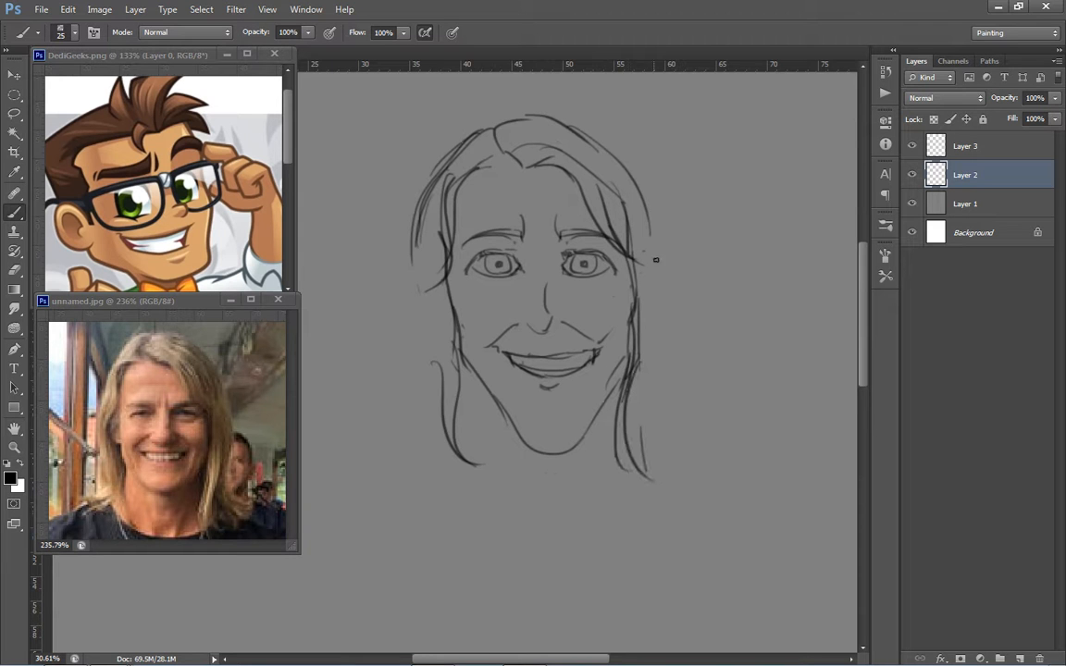
Extend the outer hair contour down both sides of the face to shoulder length
mouse_move(607, 151)
left_mouse_down()
mouse_move(630, 185)
mouse_move(654, 447)
left_mouse_up()
left_click_drag(423, 274, 436, 372)
left_click_drag(428, 326, 441, 445)
scroll(477, 442, "down", 2)
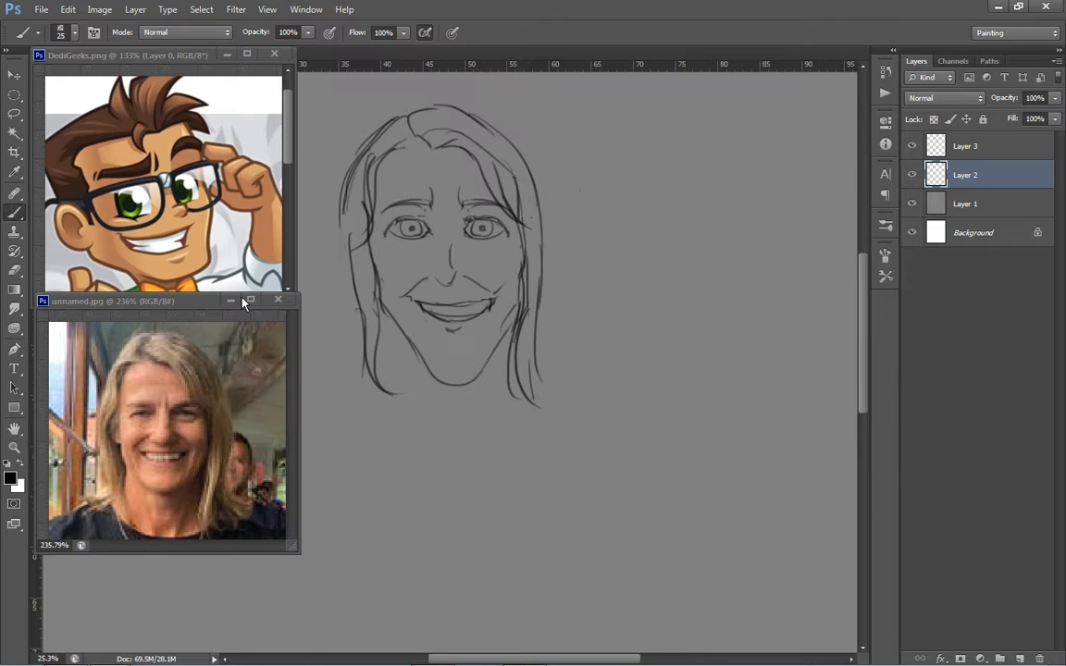
Rearrange the reference windows so the full-body DediGeeks mascot and the portrait photo are both in view
left_click_drag(205, 301, 196, 362)
left_click(200, 271)
scroll(200, 259, "down", 10)
left_click(398, 295)
scroll(412, 293, "up", 5)
scroll(500, 302, "down", 4)
mouse_move(437, 288)
left_mouse_down()
mouse_move(484, 292)
mouse_move(497, 336)
left_mouse_up()
left_click(248, 460)
scroll(241, 460, "down", 1)
left_click(492, 392)
scroll(492, 393, "down", 1)
left_click_drag(492, 392, 516, 413)
Select the top of the hair and forehead on Layer 2 and move it up slightly
key("l")
mouse_move(594, 148)
left_mouse_down()
mouse_move(440, 231)
mouse_move(602, 137)
left_mouse_up()
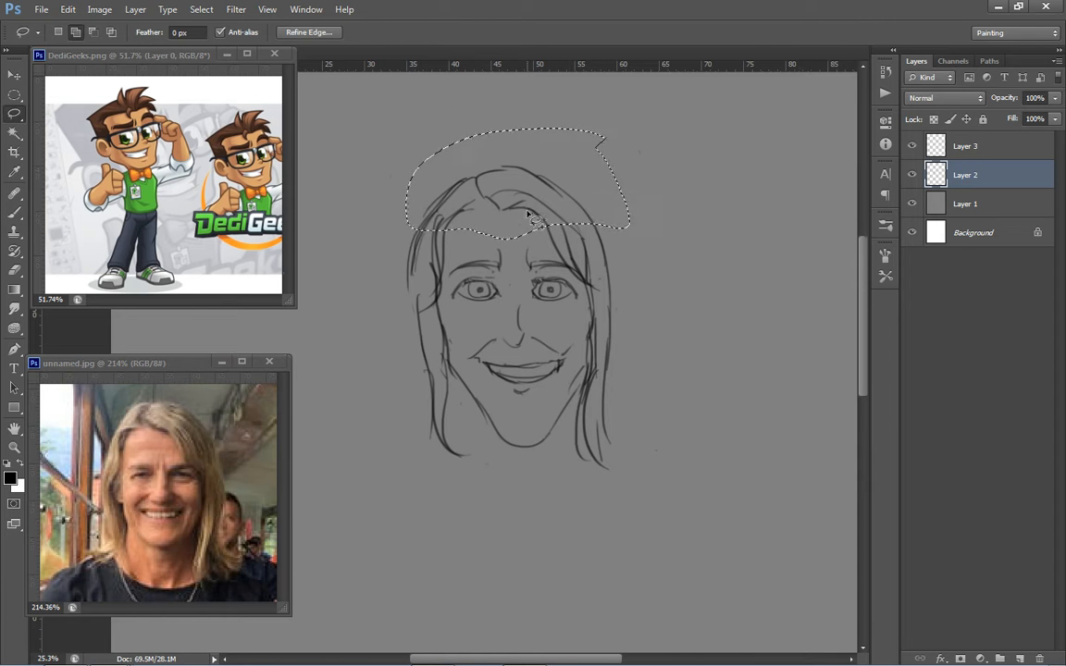
key("v")
left_click_drag(536, 225, 534, 211)
key("ctrl+d")
Add darker hair strands at both temples and along the right side of the crown
key("b")
mouse_move(446, 205)
left_mouse_down()
mouse_move(443, 238)
mouse_move(435, 208)
left_mouse_up()
left_click_drag(546, 185, 560, 241)
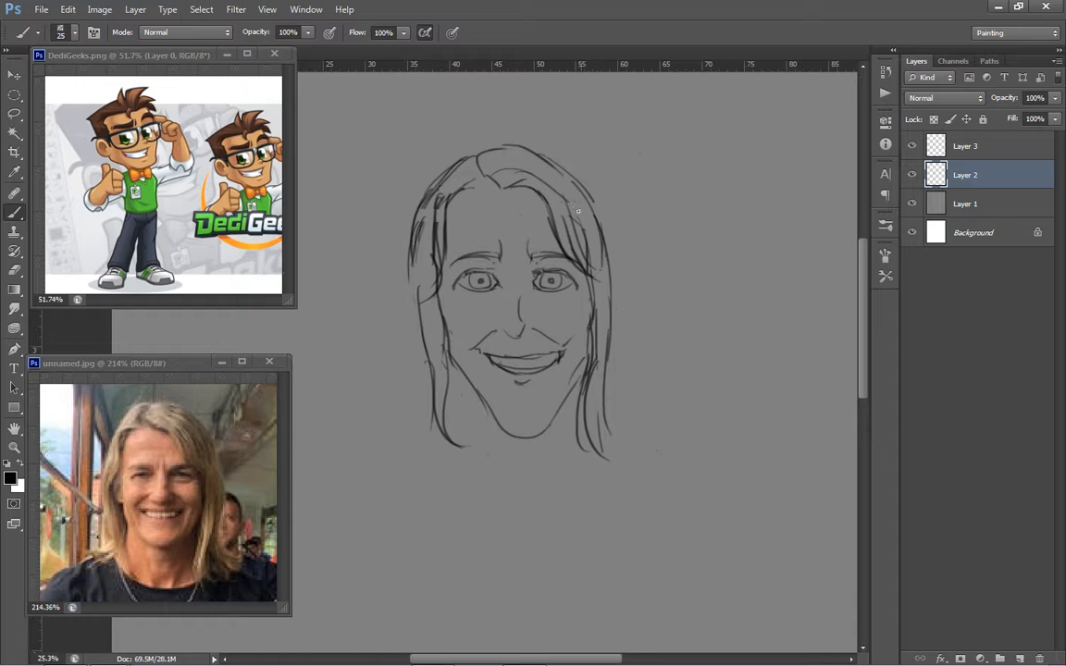
left_click_drag(572, 179, 599, 213)
left_click_drag(577, 302, 574, 295)
Rework the hair ends beside the left jaw into outward-flicked locks
left_click_drag(447, 355, 474, 442)
left_click_drag(445, 361, 463, 426)
key("ctrl+alt+z")
key("ctrl+alt+z")
left_click_drag(446, 349, 433, 456)
left_click_drag(429, 361, 409, 428)
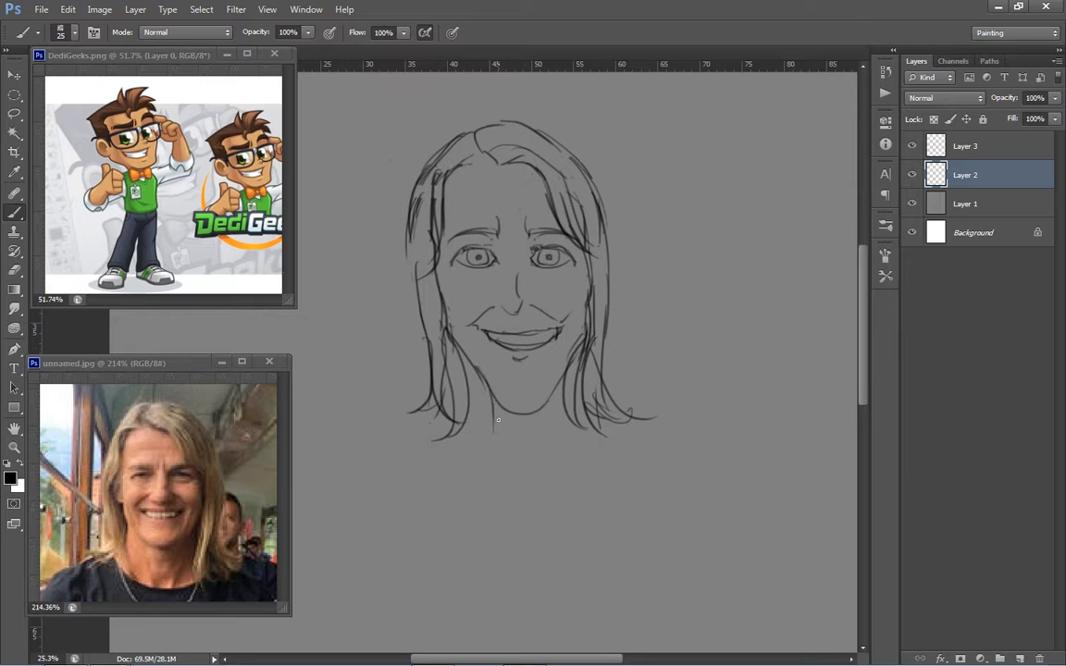
Draw more curved hair ends on both sides of the chin and try a neck line
left_click_drag(472, 374, 462, 425)
mouse_move(562, 381)
left_mouse_down()
mouse_move(586, 431)
mouse_move(601, 430)
left_mouse_up()
mouse_move(554, 404)
left_mouse_down()
mouse_move(562, 457)
mouse_move(557, 444)
left_mouse_up()
key("ctrl+z")
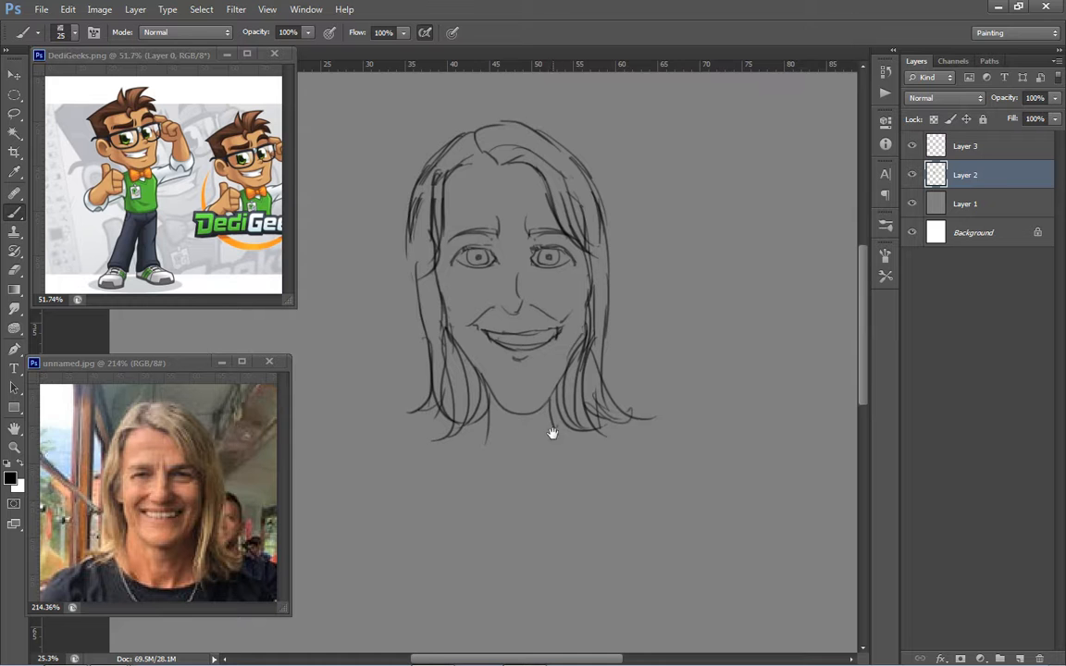
Add flicked strands to the hair tips on both sides of the neck
scroll(457, 364, "down", 5)
scroll(460, 333, "up", 5)
mouse_move(398, 310)
left_mouse_down()
mouse_move(468, 322)
mouse_move(454, 368)
left_mouse_up()
mouse_move(488, 337)
left_mouse_down()
mouse_move(472, 396)
mouse_move(486, 382)
left_mouse_up()
mouse_move(523, 333)
left_mouse_down()
mouse_move(509, 381)
mouse_move(520, 376)
left_mouse_up()
left_click_drag(599, 330, 618, 375)
left_click_drag(621, 334, 640, 373)
scroll(536, 148, "up", 2)
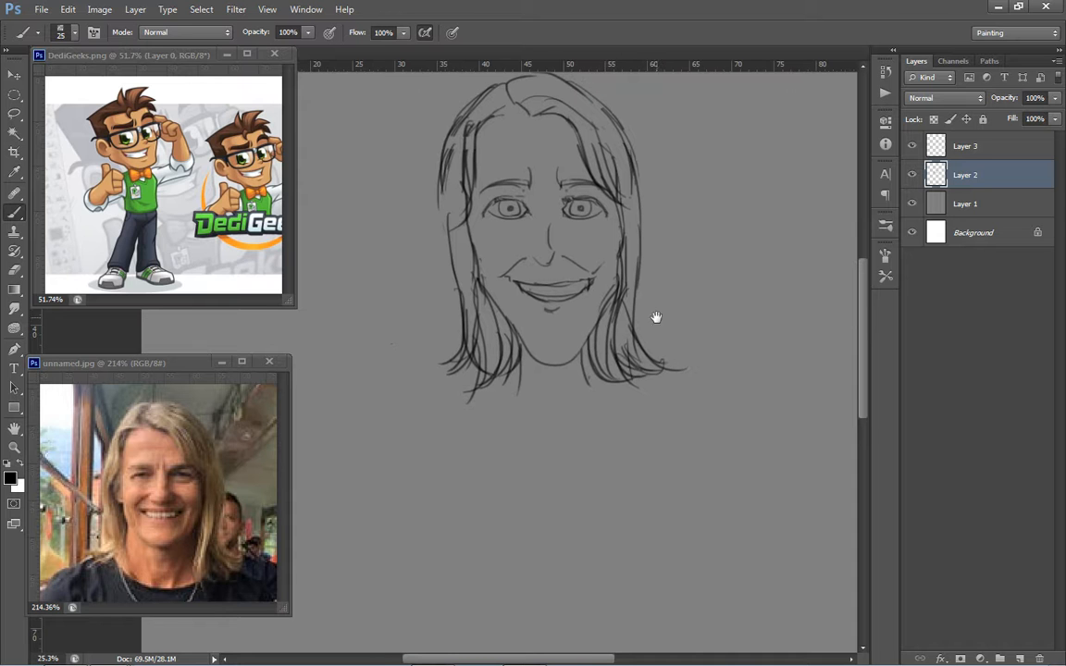
Add extra strands to the hair along the left side of the face
left_click_drag(487, 133, 478, 181)
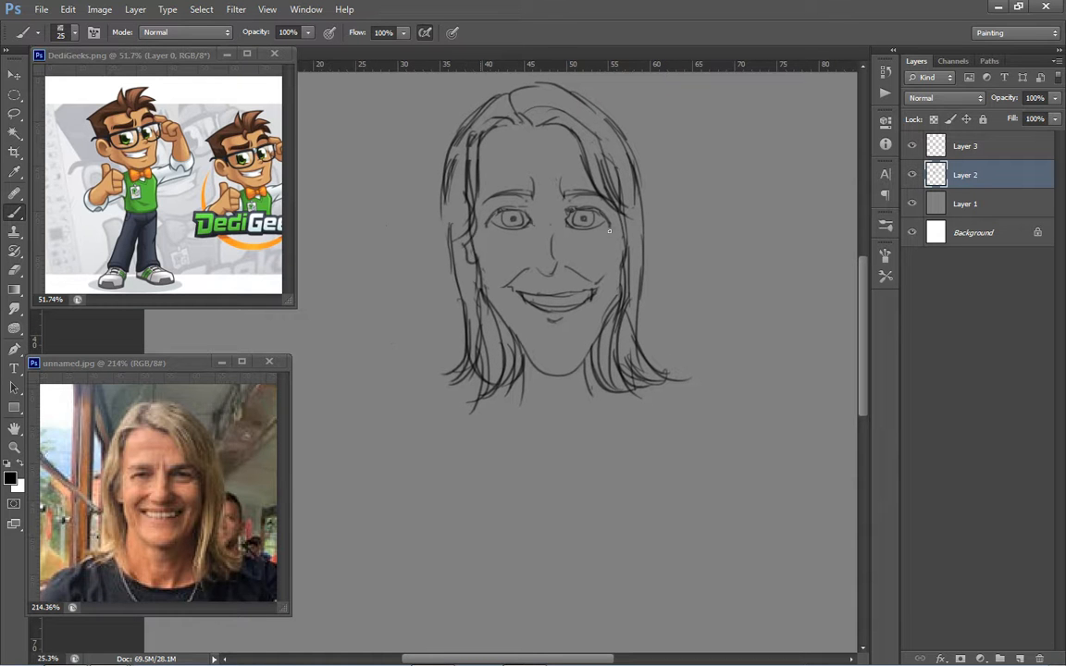
left_click_drag(452, 273, 460, 306)
left_click_drag(551, 324, 532, 312)
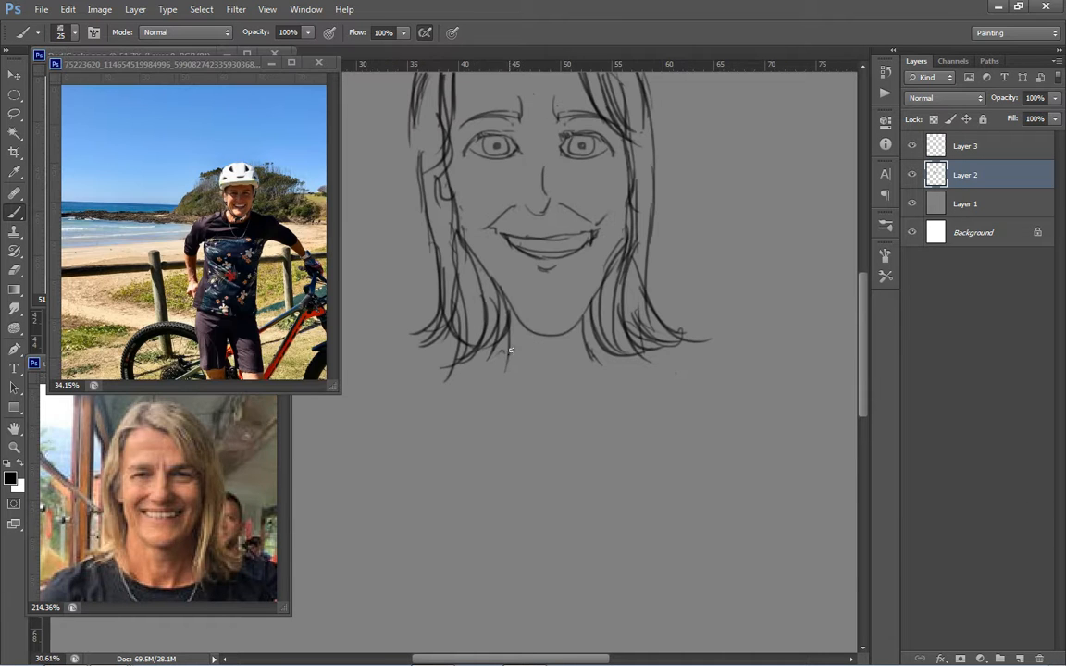
Sketch the left neck line, the curved neckline, and the right shoulder below the hair
left_click_drag(499, 360, 527, 398)
mouse_move(595, 359)
left_mouse_down()
mouse_move(540, 405)
mouse_move(575, 311)
mouse_move(573, 320)
mouse_move(640, 339)
left_mouse_up()
left_click_drag(642, 345, 640, 333)
left_click_drag(639, 329, 669, 362)
scroll(713, 362, "down", 3)
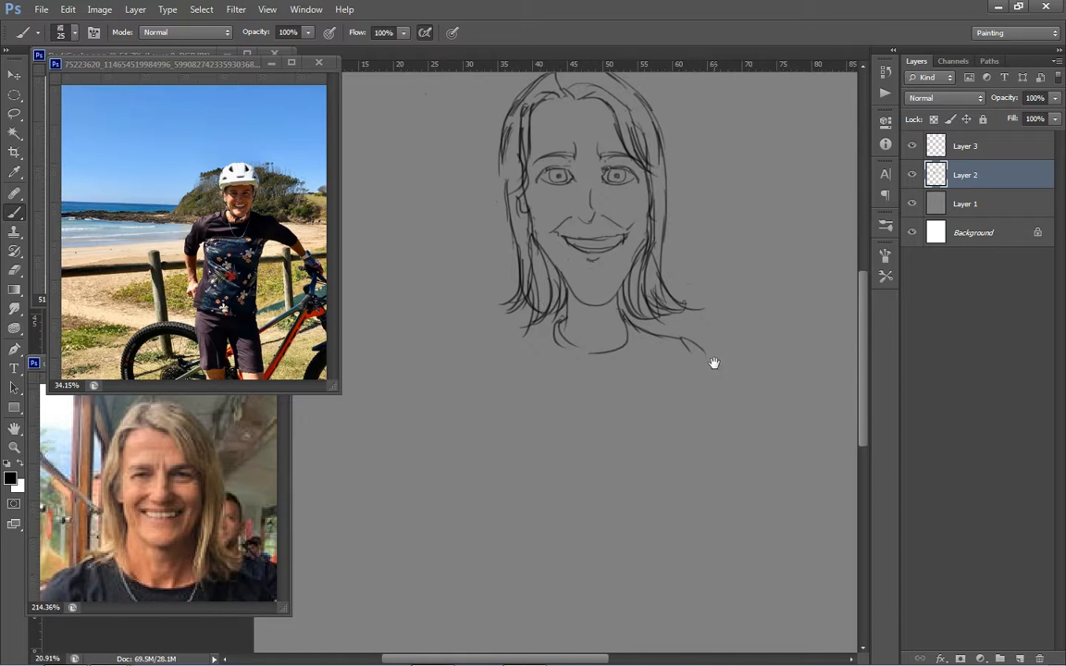
Flick out the left hair tips and sketch the left shoulder and the slope of the right shoulder
left_click_drag(531, 294, 471, 321)
mouse_move(552, 324)
left_mouse_down()
mouse_move(562, 315)
mouse_move(517, 335)
mouse_move(517, 322)
left_mouse_up()
left_click_drag(517, 322, 500, 362)
left_click_drag(559, 317, 497, 378)
left_click_drag(644, 317, 699, 332)
left_click_drag(712, 351, 712, 355)
Reposition the cyclist reference photo and sketch the shirt's two sides and curved bottom hem
left_click_drag(179, 63, 258, 296)
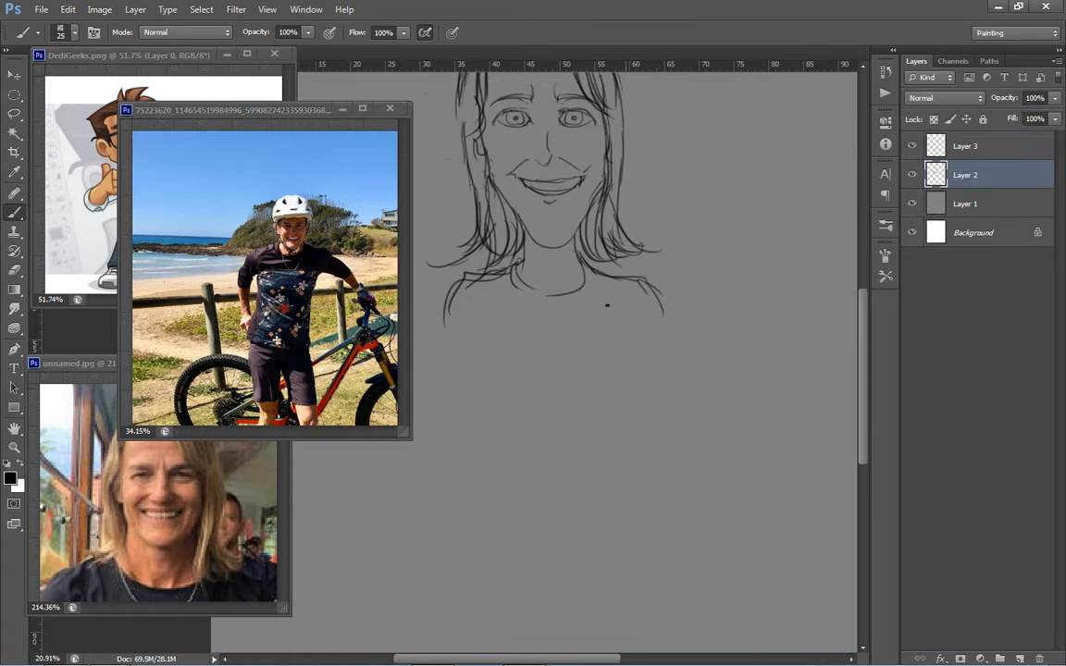
scroll(633, 276, "down", 2)
left_click_drag(638, 248, 634, 374)
mouse_move(479, 245)
left_mouse_down()
mouse_move(498, 296)
mouse_move(509, 394)
left_mouse_up()
left_click_drag(641, 251, 635, 394)
mouse_move(496, 331)
left_mouse_down()
mouse_move(500, 428)
mouse_move(620, 451)
left_mouse_up()
Sketch the right arm bent upward from the sleeve, with a raised hand beside the shoulder
left_click_drag(662, 251, 680, 254)
mouse_move(653, 261)
left_mouse_down()
mouse_move(687, 306)
mouse_move(677, 330)
left_mouse_up()
mouse_move(668, 222)
left_mouse_down()
mouse_move(694, 291)
mouse_move(683, 337)
left_mouse_up()
left_click_drag(721, 269, 722, 229)
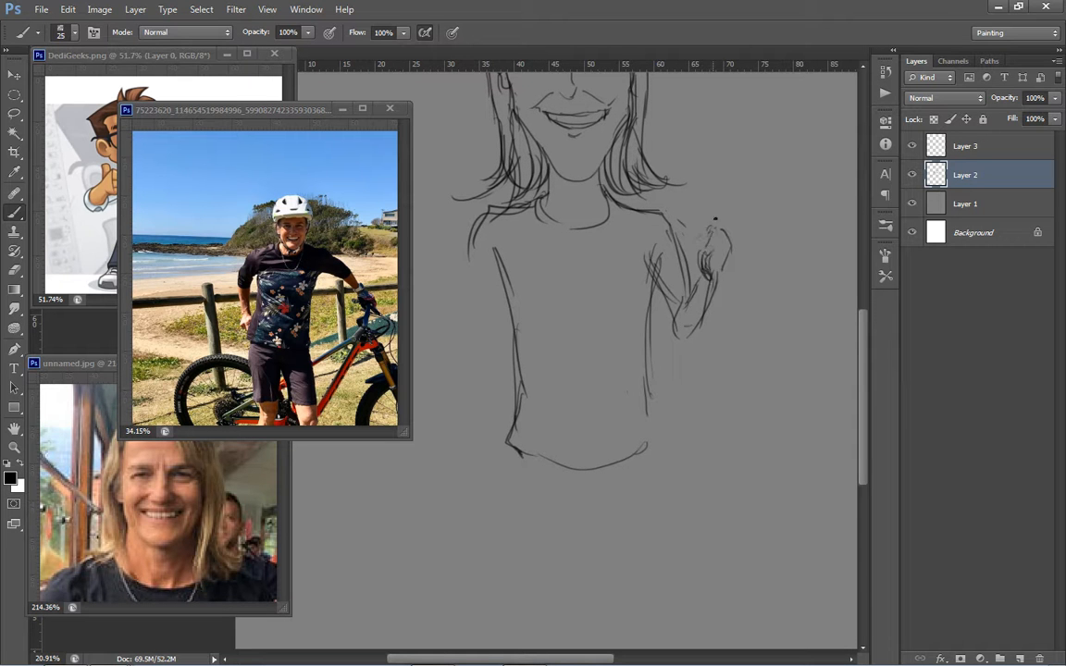
scroll(731, 240, "up", 2)
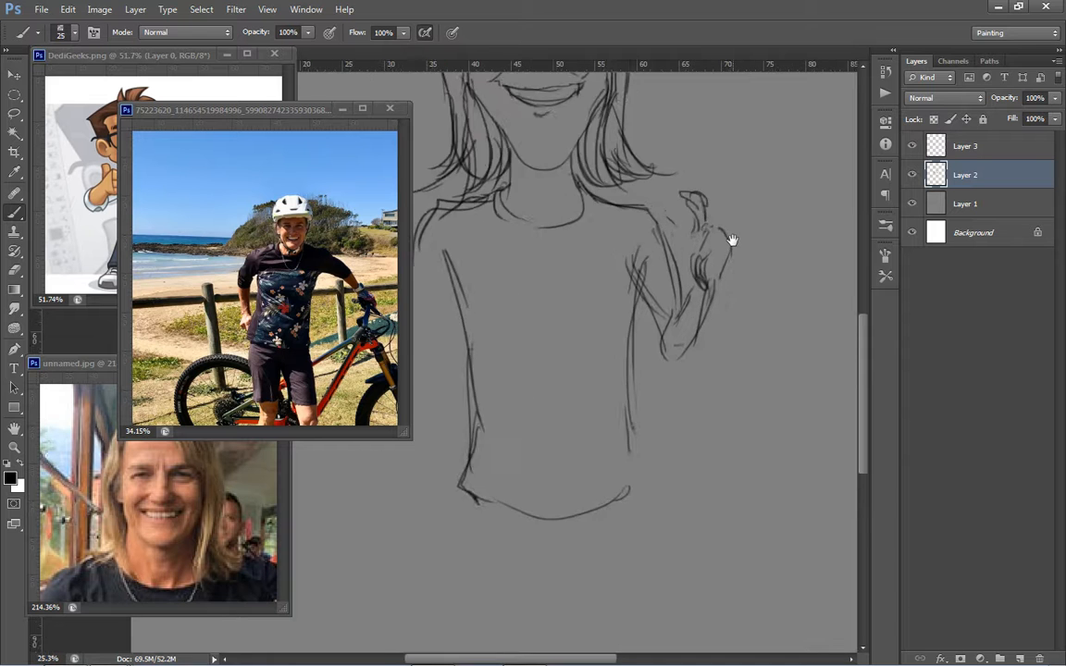
Sketch the left arm bent at the elbow with its hand resting on the hip
scroll(730, 242, "down", 5)
left_click_drag(711, 264, 659, 326)
mouse_move(503, 310)
left_mouse_down()
mouse_move(531, 281)
mouse_move(501, 338)
mouse_move(541, 294)
left_mouse_up()
mouse_move(497, 330)
left_mouse_down()
mouse_move(488, 356)
mouse_move(522, 402)
mouse_move(541, 396)
mouse_move(530, 410)
left_mouse_up()
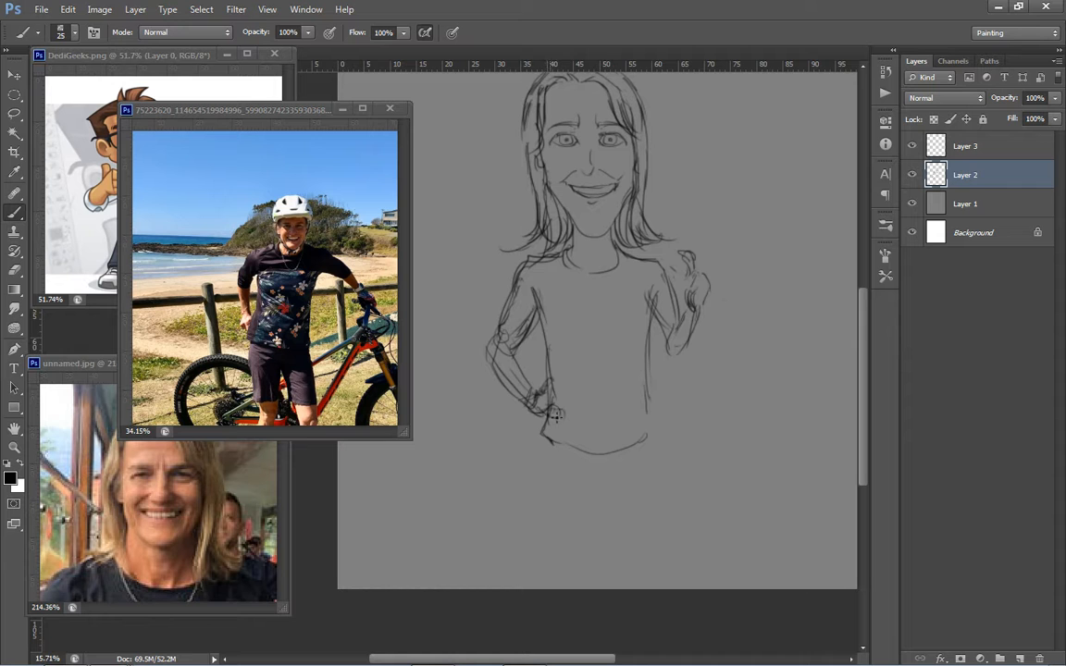
Sketch the three-letter nickname in block letters across the chest, add small floral shapes beneath it, and reinforce the shirt hem
mouse_move(558, 298)
left_mouse_down()
mouse_move(555, 344)
mouse_move(561, 322)
left_mouse_up()
mouse_move(560, 322)
left_mouse_down()
mouse_move(581, 344)
mouse_move(603, 304)
mouse_move(616, 335)
left_mouse_up()
left_click_drag(615, 335, 638, 321)
left_click_drag(589, 404, 586, 400)
left_click_drag(554, 439, 627, 446)
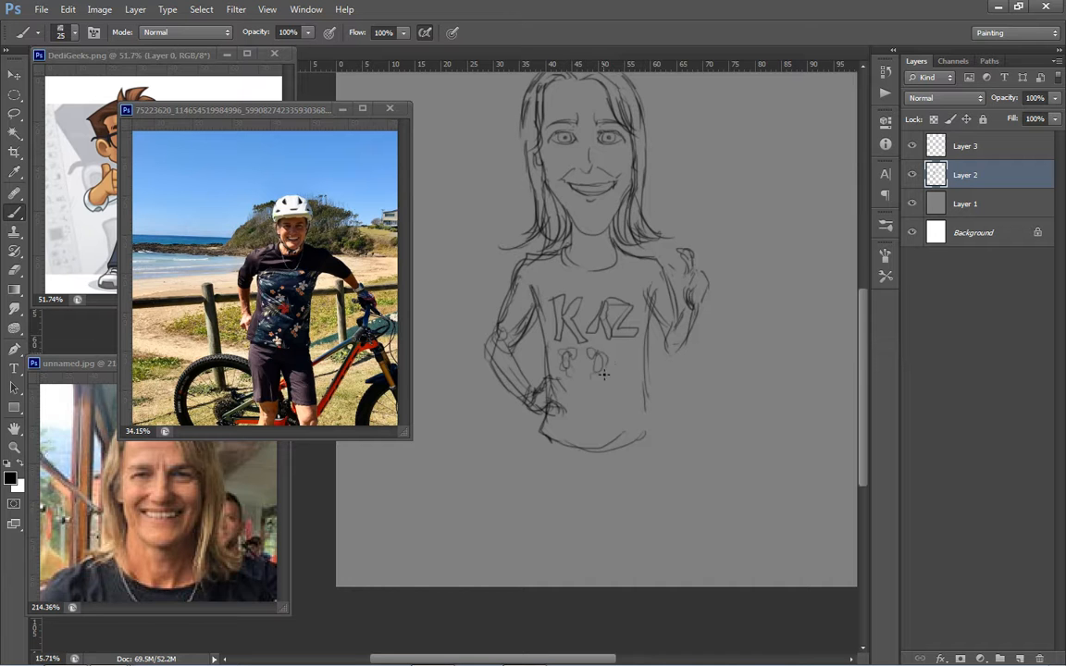
Lasso the raised right hand, delete it, and clear the selection
scroll(638, 250, "up", 2)
key("e")
key("l")
left_click_drag(707, 327, 715, 305)
key("Delete")
key("ctrl+d")
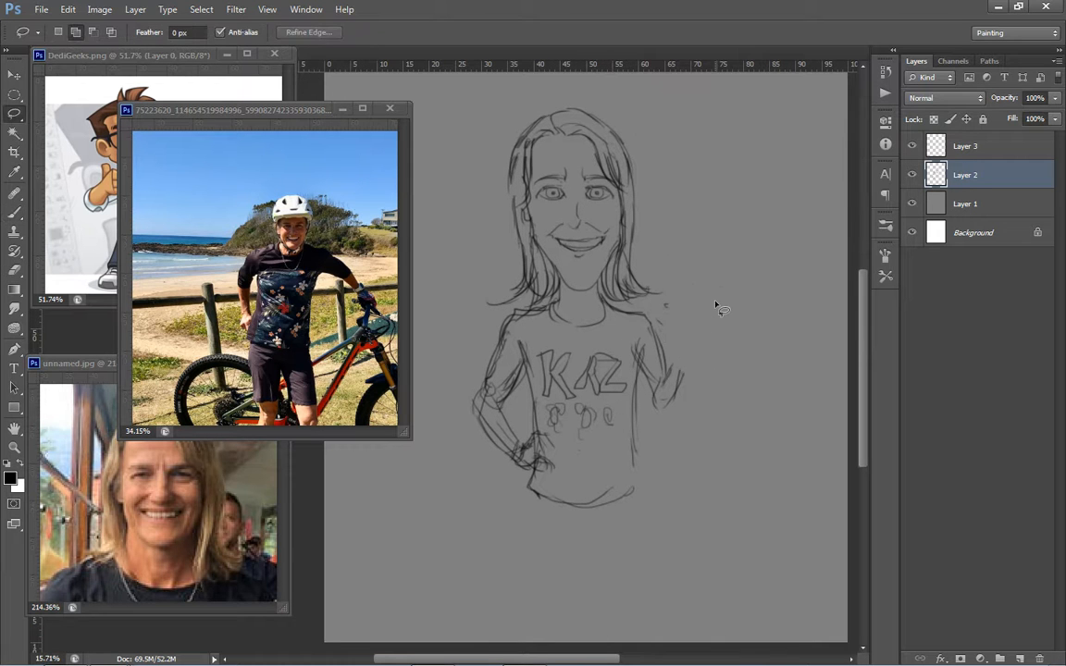
Lasso the remaining right forearm lines, delete them, and clear the selection
key("b")
key("e")
key("l")
left_click_drag(655, 373, 666, 375)
key("Delete")
key("ctrl+d")
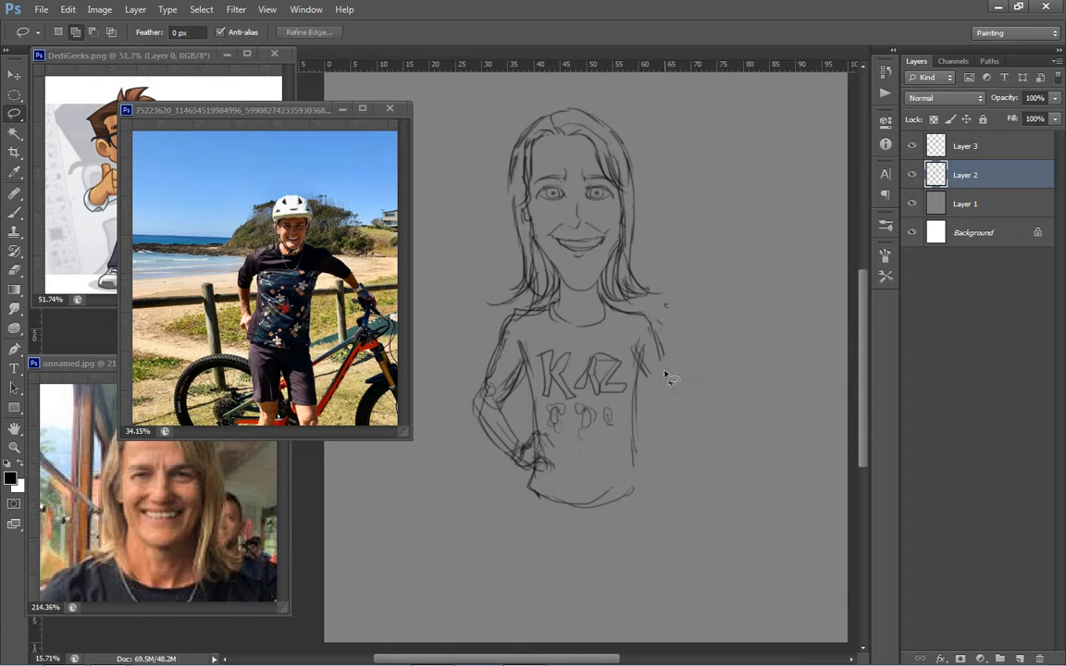
Sketch a thumbs-up hand at the end of the right arm and start the two outer hip lines below the hem
key("b")
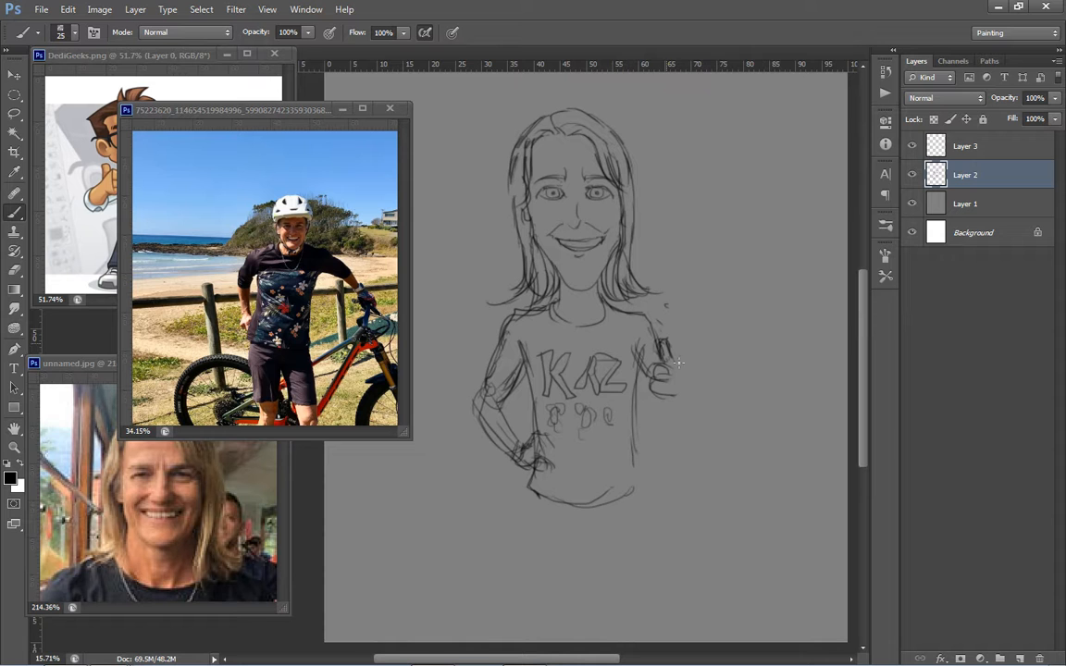
mouse_move(655, 395)
left_mouse_down()
mouse_move(673, 360)
mouse_move(664, 405)
mouse_move(703, 397)
left_mouse_up()
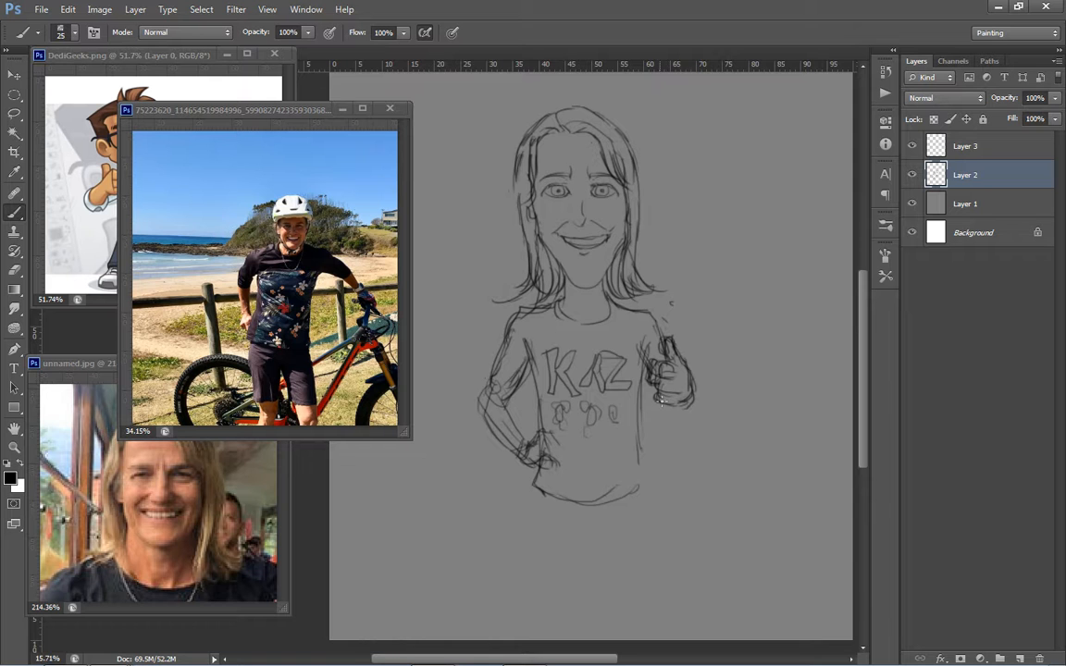
left_click_drag(617, 420, 615, 365)
left_click_drag(540, 435, 529, 478)
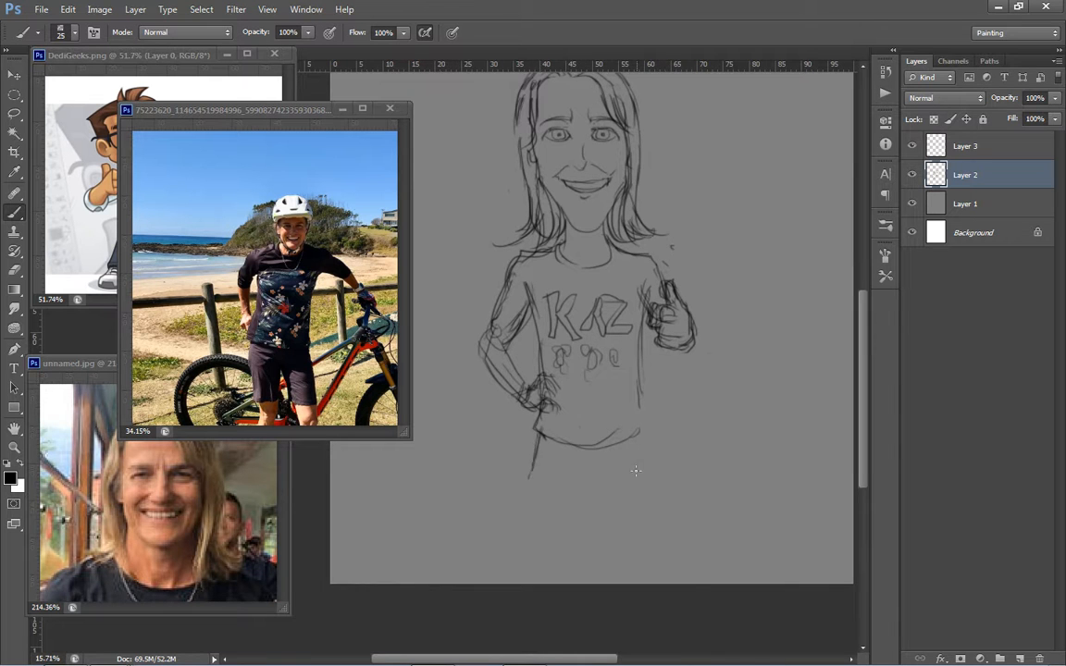
left_click_drag(592, 436, 582, 400)
left_click_drag(625, 400, 632, 448)
scroll(646, 445, "down", 3)
key("v")
left_click_drag(495, 391, 482, 342)
key("ctrl+z")
Select Layer 2 and Layer 3 together, scale the whole sketch down slightly, and make Layer 2 the only active layer again
left_click(964, 146, "ctrl")
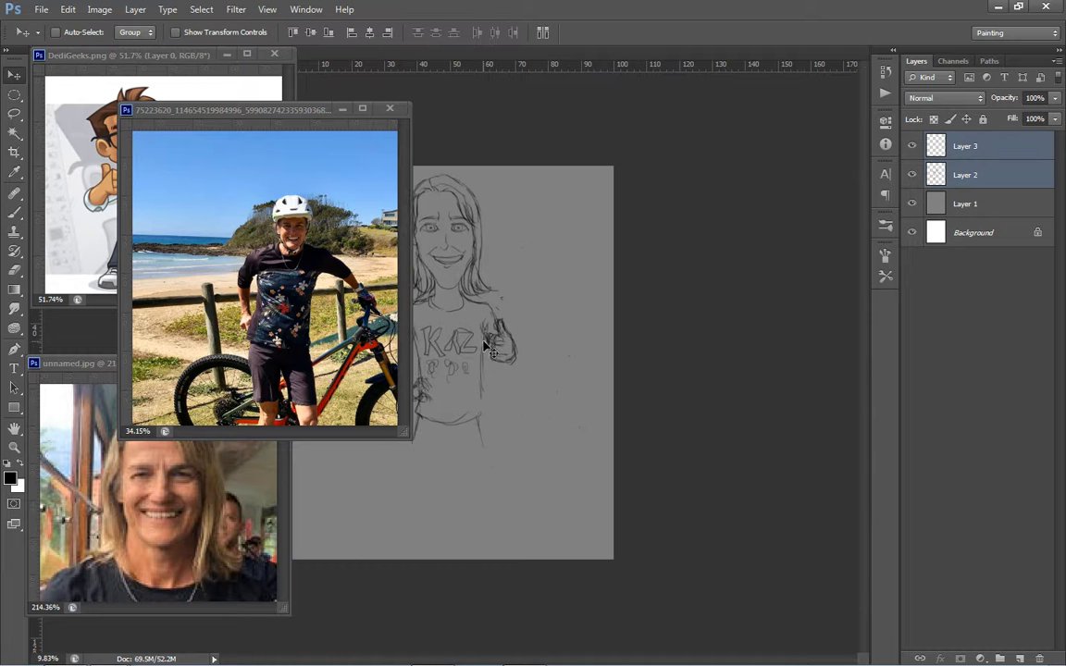
key("ctrl+0")
key("ctrl+t")
left_click_drag(712, 529, 683, 494)
key("Return")
key("b")
left_click(965, 175)
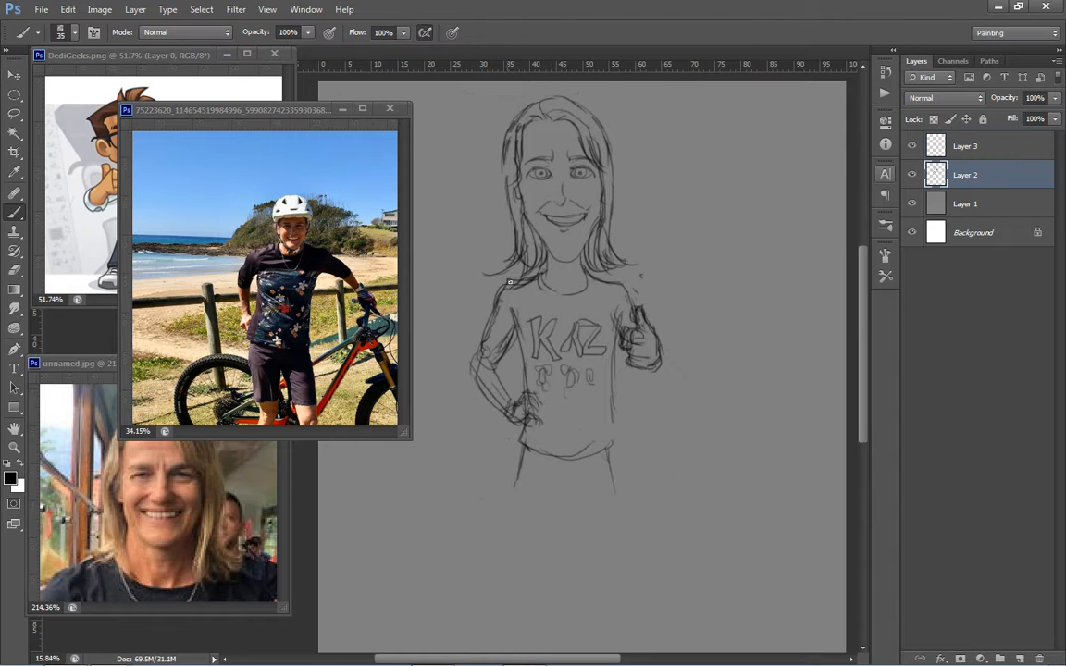
Darken the shoulders and left arm, and sketch both legs of the shorts below the shirt
left_click_drag(570, 260, 571, 251)
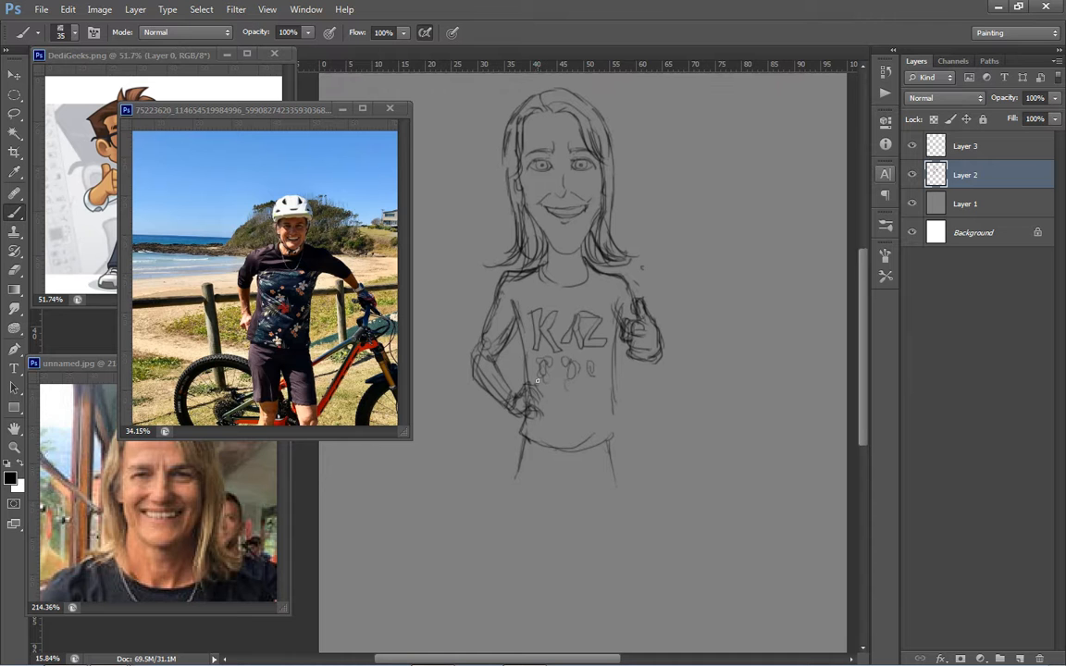
left_click_drag(631, 385, 628, 369)
mouse_move(524, 408)
left_mouse_down()
mouse_move(512, 445)
mouse_move(554, 407)
mouse_move(535, 474)
mouse_move(555, 490)
left_mouse_up()
left_click_drag(562, 432, 562, 491)
left_click_drag(580, 429, 622, 483)
mouse_move(618, 404)
left_mouse_down()
mouse_move(641, 462)
mouse_move(625, 480)
left_mouse_up()
left_click_drag(636, 464, 634, 456)
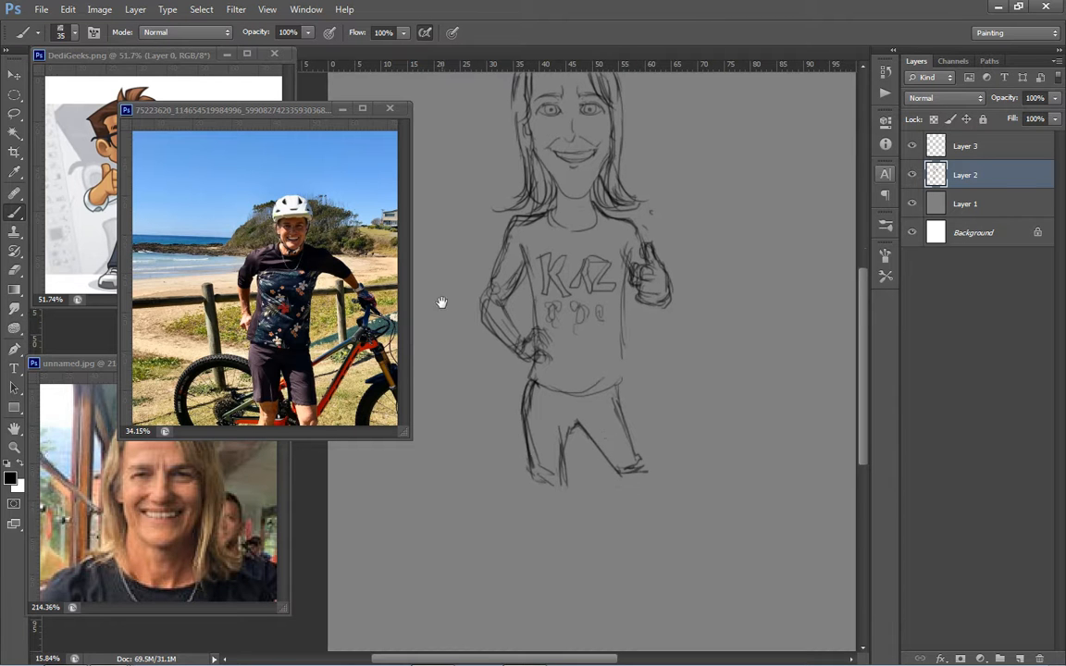
Show the whole cyclist in the reference photo and sketch a necklace below the shirt's neckline
scroll(250, 268, "down", 3)
left_click_drag(263, 268, 250, 269)
scroll(551, 244, "up", 8)
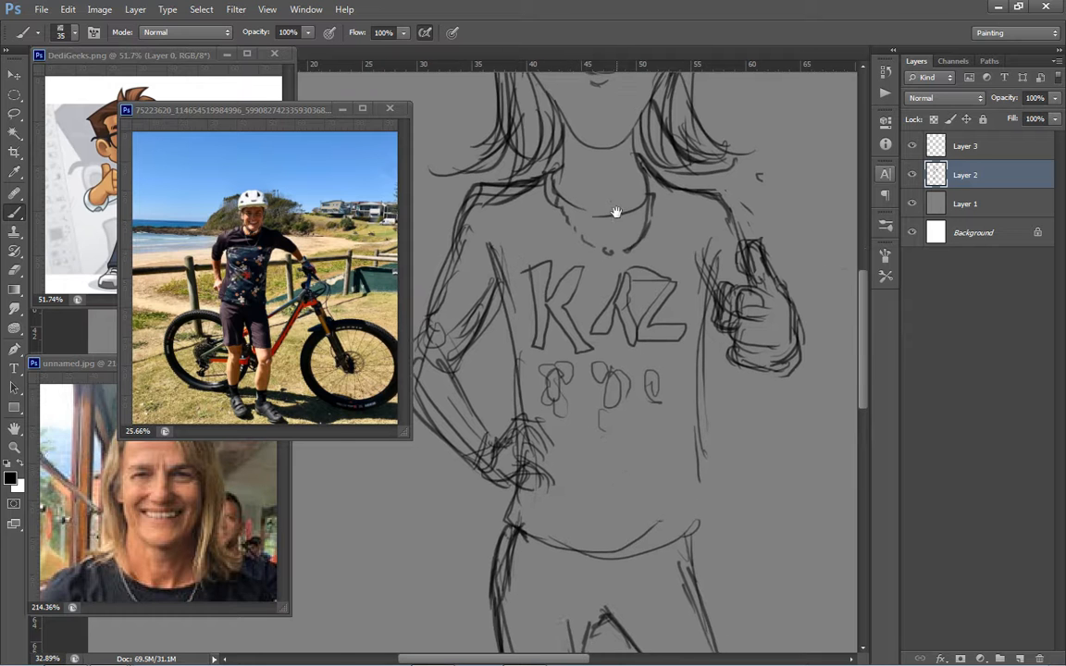
Sketch the left lower leg from the shorts down to the sock and the start of the foot
scroll(602, 268, "down", 8)
left_click_drag(604, 330, 597, 210)
scroll(608, 223, "up", 3)
left_click_drag(534, 377, 553, 435)
mouse_move(588, 404)
left_mouse_down()
mouse_move(579, 384)
mouse_move(547, 423)
left_mouse_up()
left_click_drag(566, 352, 572, 424)
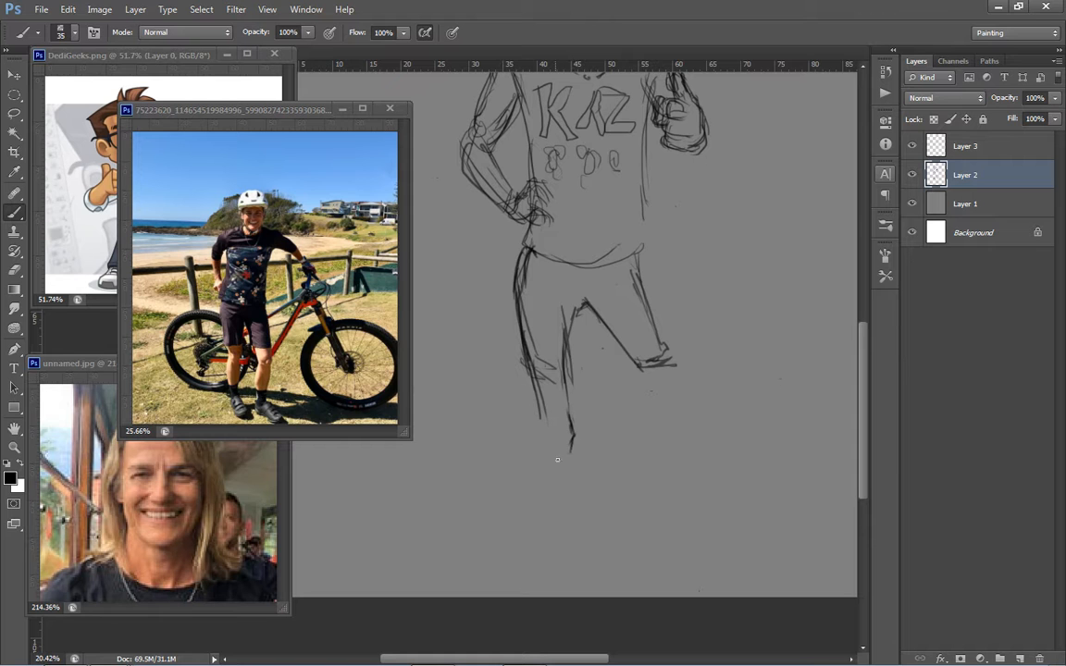
mouse_move(542, 433)
left_mouse_down()
mouse_move(552, 520)
mouse_move(571, 529)
mouse_move(559, 511)
mouse_move(547, 527)
mouse_move(577, 560)
left_mouse_up()
left_click_drag(599, 519, 586, 515)
Sketch the right lower leg with its sock, and draw the shoes on both feet
left_click_drag(617, 353, 640, 398)
mouse_move(646, 348)
left_mouse_down()
mouse_move(645, 420)
mouse_move(650, 402)
mouse_move(666, 404)
mouse_move(648, 420)
mouse_move(651, 470)
left_mouse_up()
left_click_drag(664, 414, 668, 514)
mouse_move(642, 420)
left_mouse_down()
mouse_move(652, 507)
mouse_move(668, 504)
left_mouse_up()
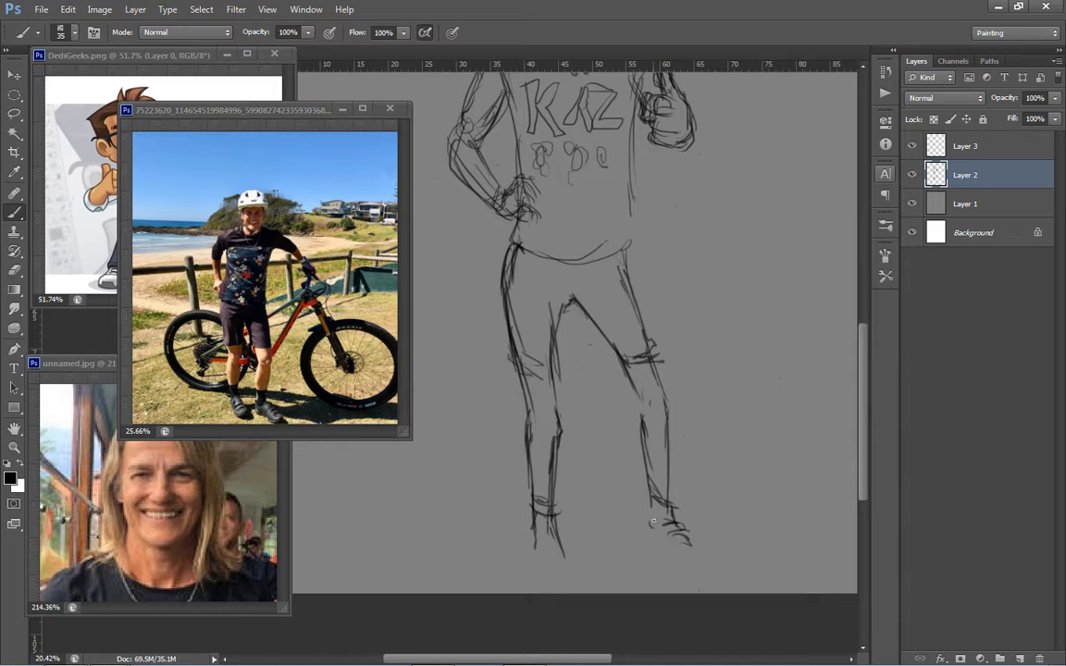
left_click_drag(683, 566, 701, 550)
left_click_drag(546, 570, 565, 553)
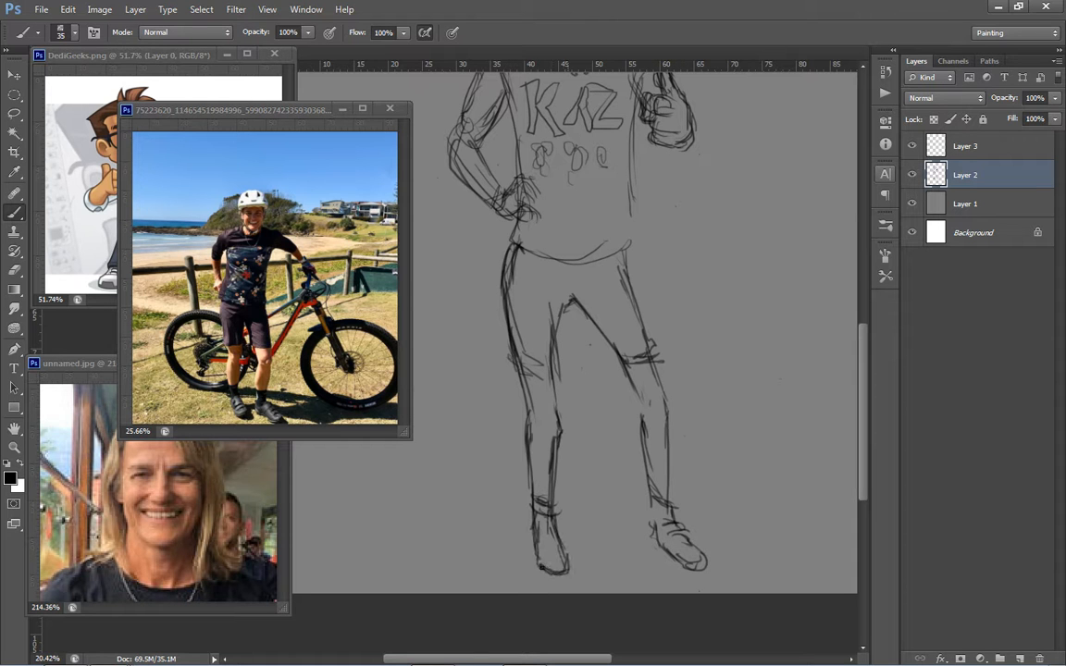
Reinforce the right knee and crotch lines, and redraw the left shorts hem and the flared shirt hem
left_click_drag(617, 357, 641, 401)
left_click_drag(566, 303, 584, 321)
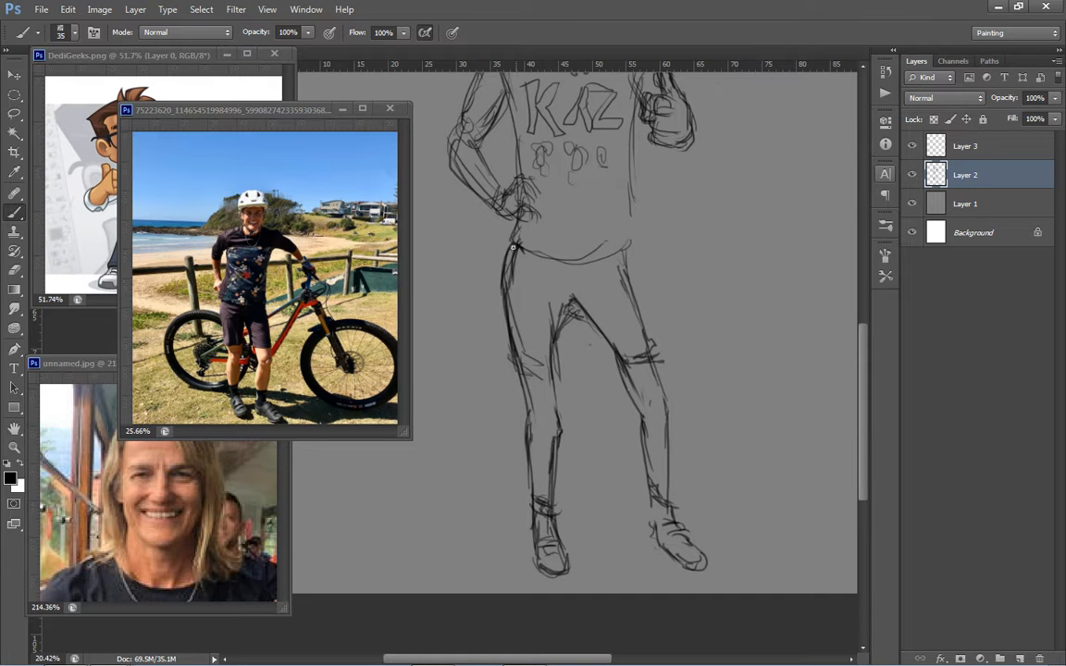
mouse_move(514, 255)
left_mouse_down()
mouse_move(611, 260)
mouse_move(517, 241)
mouse_move(509, 257)
mouse_move(628, 226)
mouse_move(650, 346)
mouse_move(562, 348)
mouse_move(562, 366)
mouse_move(521, 407)
left_mouse_up()
key("e")
key("b")
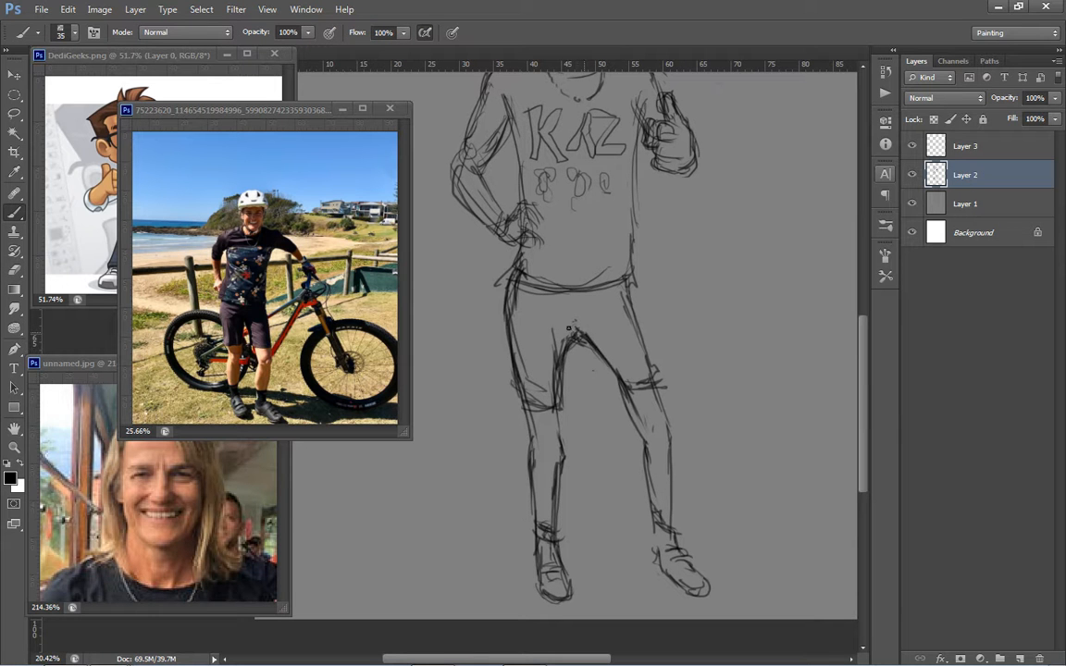
Add crease lines across the front of the shorts around the crotch
key("e")
key("b")
scroll(559, 336, "up", 2)
left_click_drag(595, 342, 611, 362)
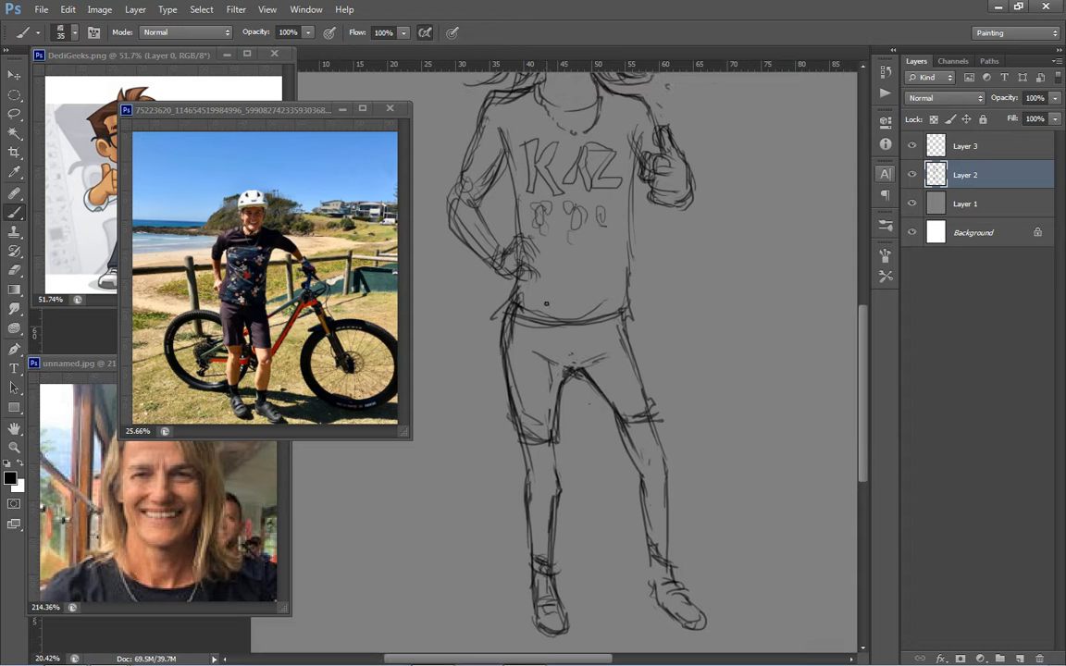
scroll(504, 357, "down", 4)
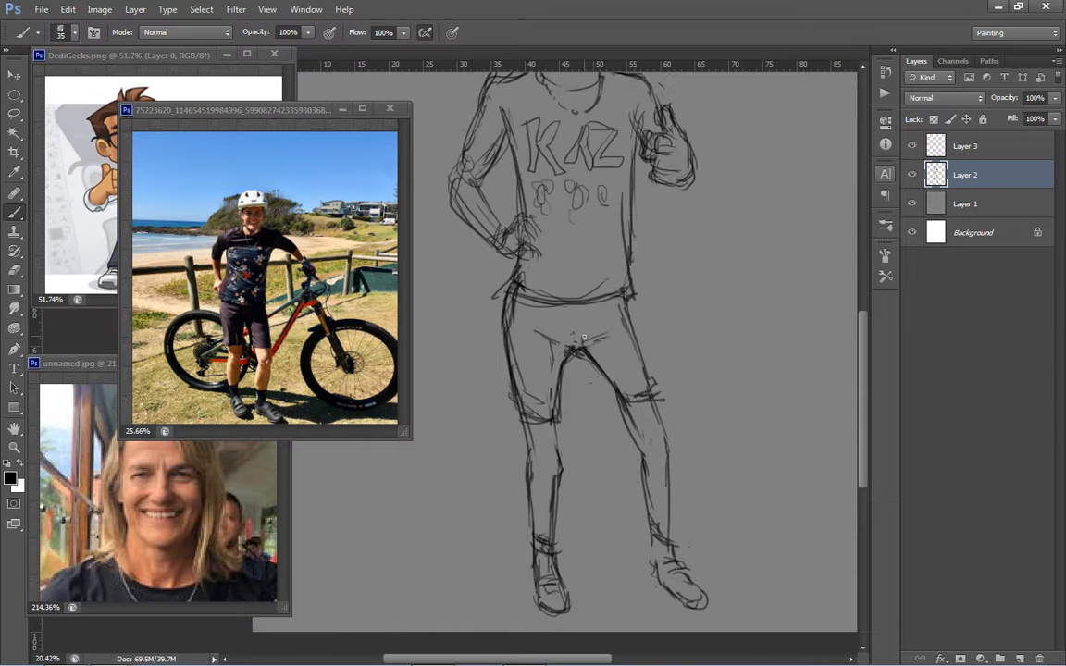
scroll(504, 356, "up", 3)
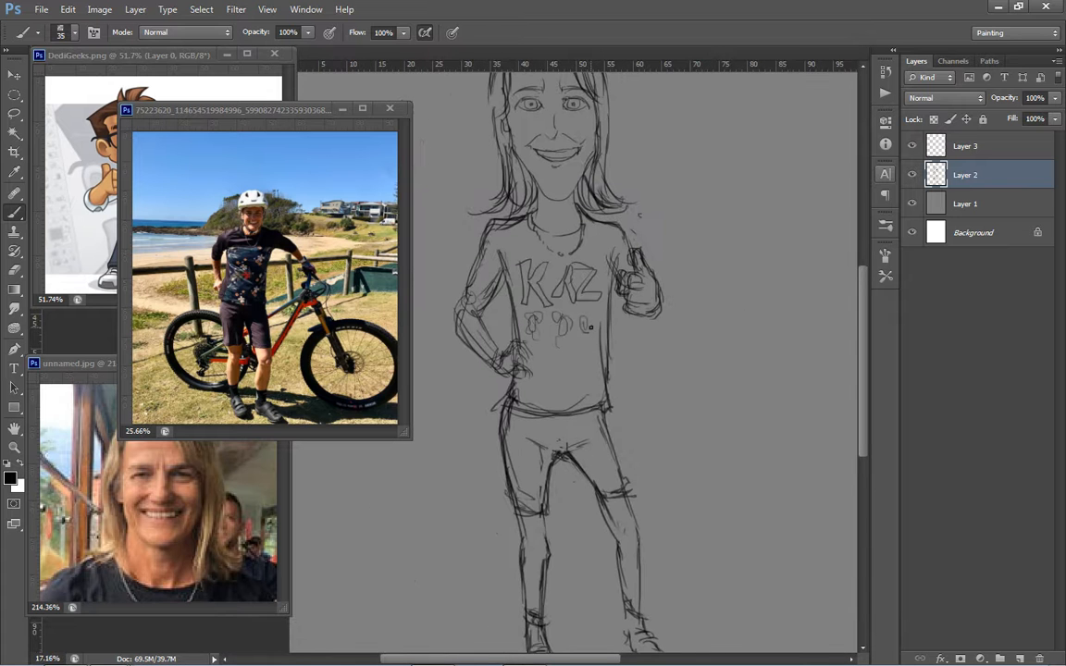
Redraw the left upper arm and forearm with darker outlines
left_click_drag(582, 320, 659, 230)
scroll(592, 299, "down", 1)
scroll(578, 299, "up", 2)
left_click_drag(577, 127, 538, 202)
mouse_move(587, 182)
left_mouse_down()
mouse_move(551, 230)
mouse_move(548, 198)
mouse_move(556, 222)
mouse_move(540, 232)
mouse_move(548, 255)
mouse_move(586, 268)
left_mouse_up()
mouse_move(558, 243)
left_mouse_down()
mouse_move(590, 273)
mouse_move(584, 284)
left_mouse_up()
left_click_drag(561, 166, 534, 228)
Lasso the left arm, reposition it with Free Transform, and clear the selection
key("l")
mouse_move(560, 111)
left_mouse_down()
mouse_move(600, 247)
mouse_move(508, 250)
mouse_move(549, 112)
left_mouse_up()
key("ctrl+t")
left_click_drag(651, 143, 658, 162)
key("Return")
key("ctrl+d")
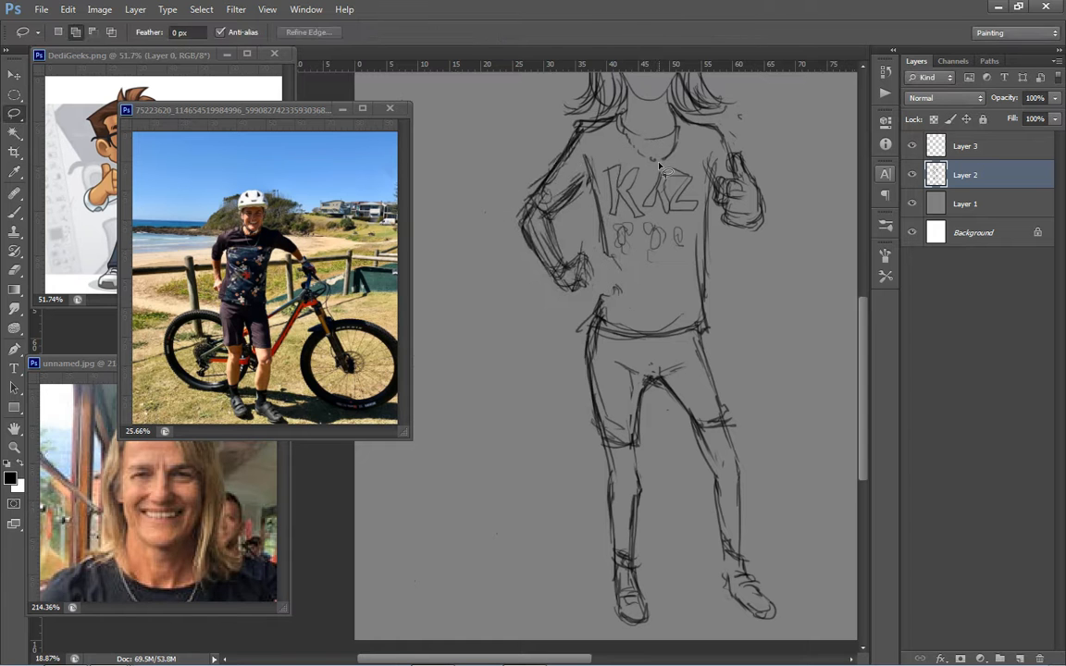
Lasso the left forearm and hand, rotate them up toward the waist, and clear the selection
left_click_drag(511, 207, 552, 218)
key("ctrl+t")
left_click_drag(636, 259, 595, 263)
key("Return")
key("ctrl+d")
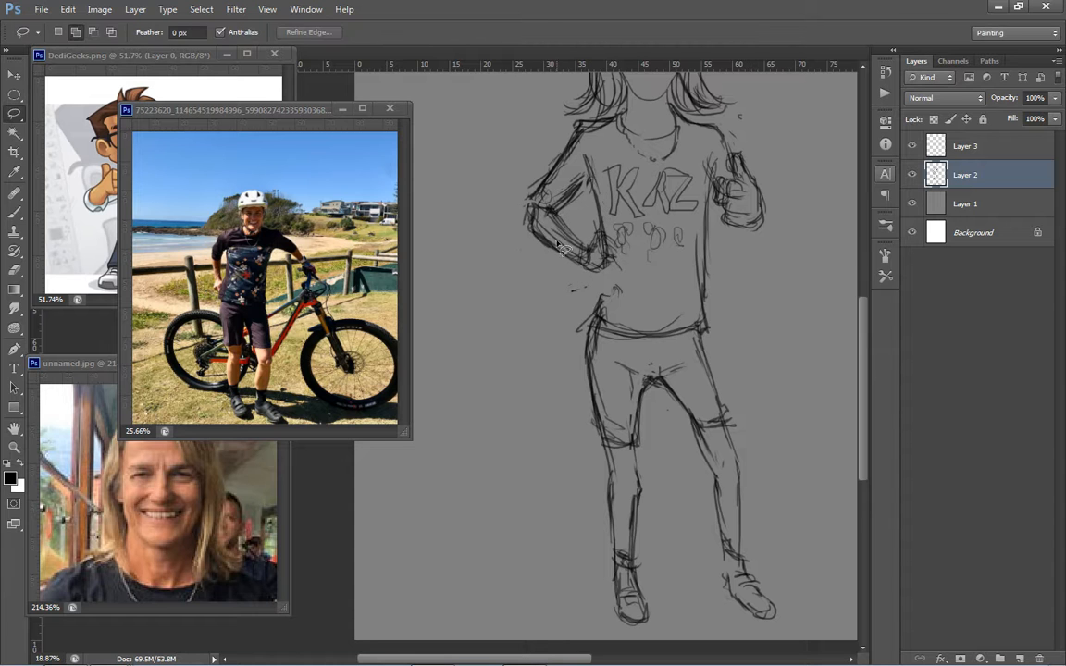
Clean up the left elbow and redraw the hand where it meets the waist
key("r")
key("e")
key("b")
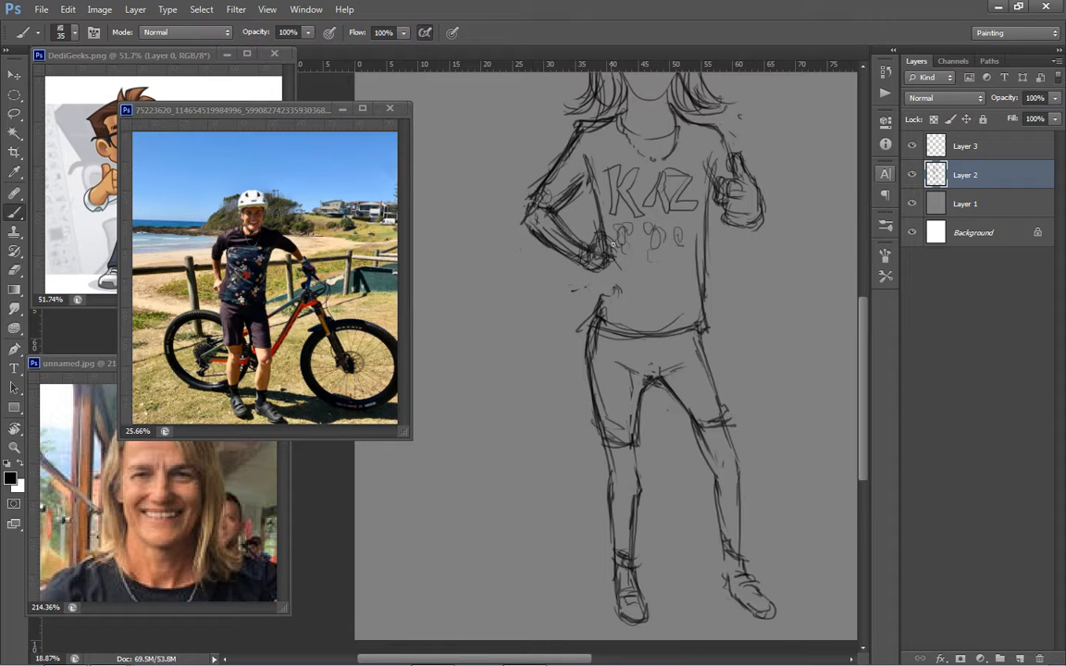
left_click_drag(661, 276, 638, 236)
Lasso the lower shirt and legs, move them up to shorten the torso, and clear the selection
key("l")
mouse_move(565, 244)
left_mouse_down()
mouse_move(582, 250)
mouse_move(686, 603)
mouse_move(539, 266)
left_mouse_up()
key("v")
left_click_drag(653, 380, 686, 272)
key("ctrl+d")
Minimize the cyclist reference photo, then clean up and darken the right leg and hem of the shorts
left_click(342, 109)
mouse_move(518, 321)
left_mouse_down()
mouse_move(501, 325)
mouse_move(487, 380)
left_mouse_up()
key("e")
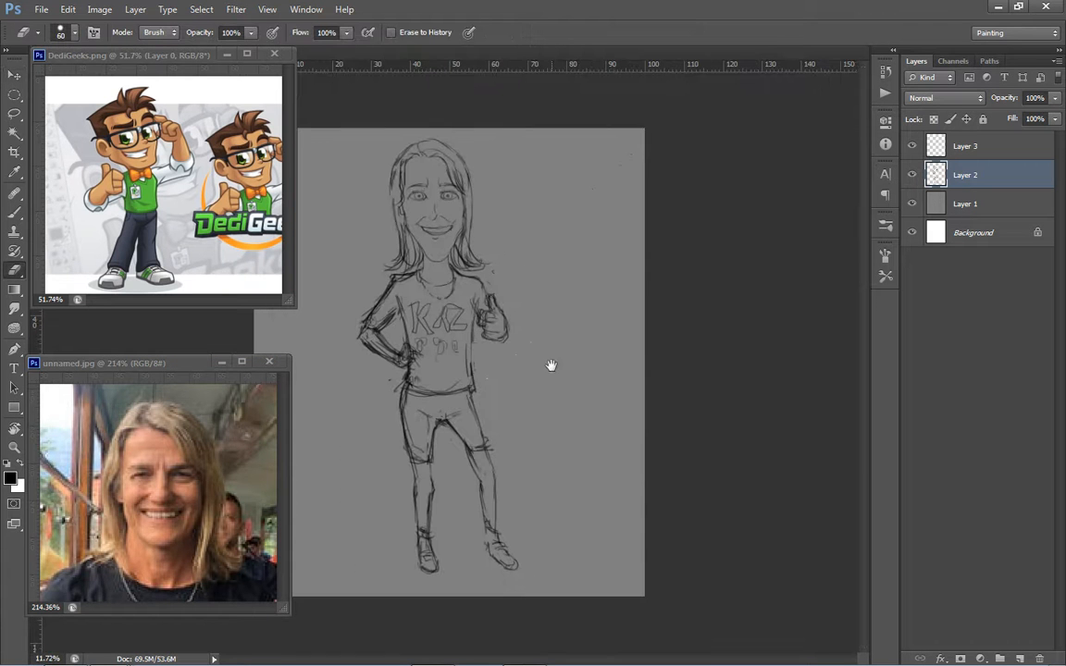
key("b")
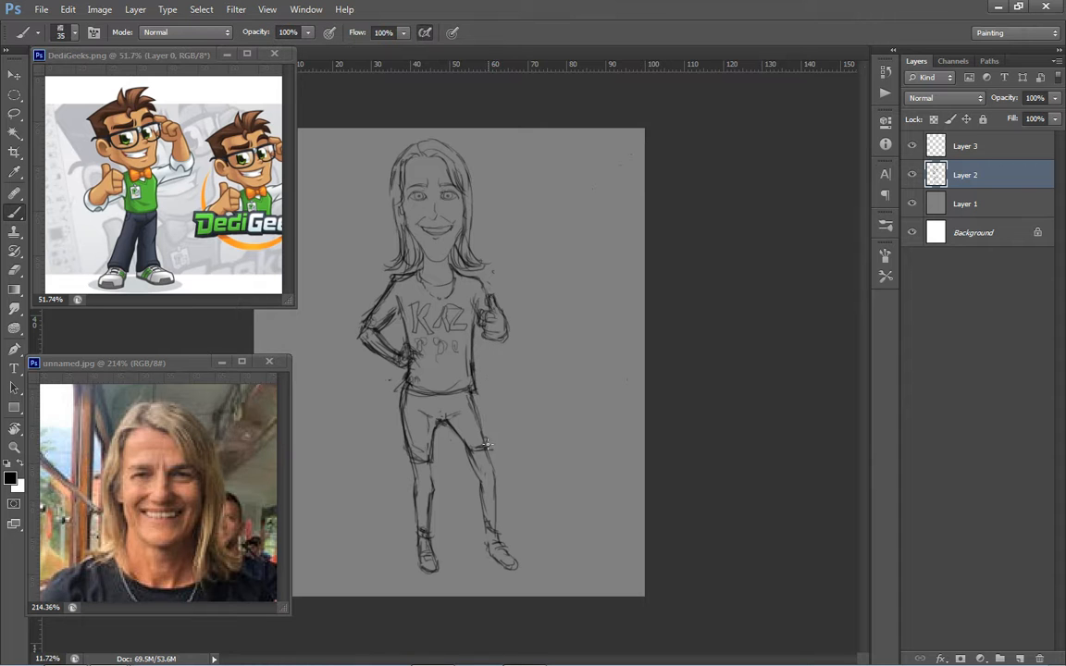
key("e")
key("b")
mouse_move(498, 451)
left_mouse_down()
mouse_move(489, 419)
mouse_move(493, 453)
left_mouse_up()
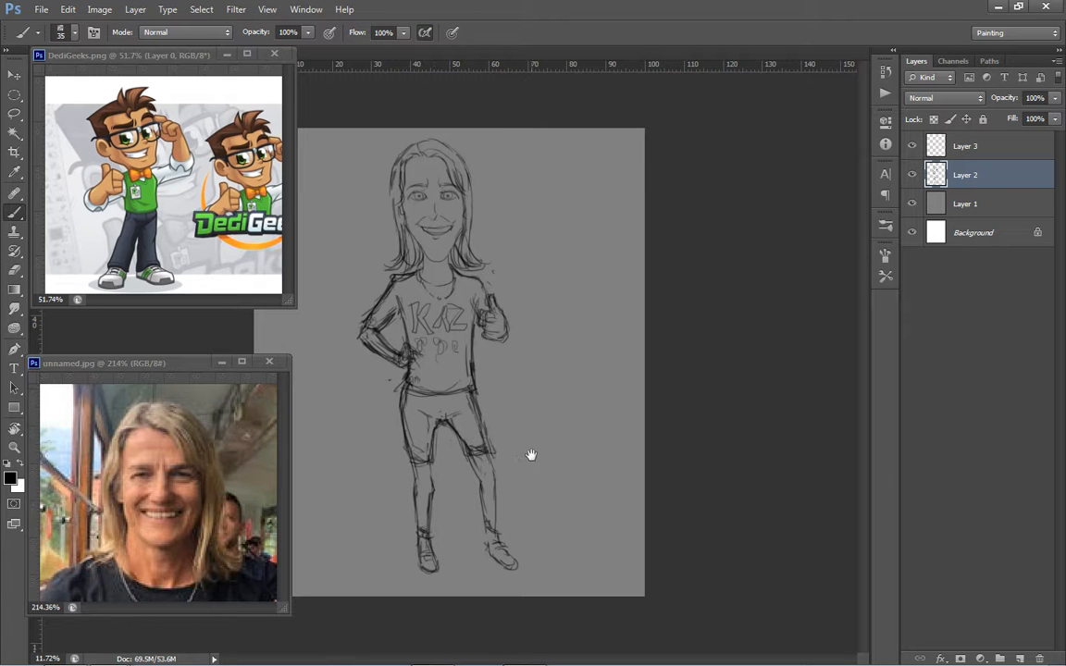
Lasso the body below the head, enlarge it slightly, move it into place under the neck, and clear the selection
scroll(545, 262, "up", 7)
scroll(555, 268, "down", 5)
key("l")
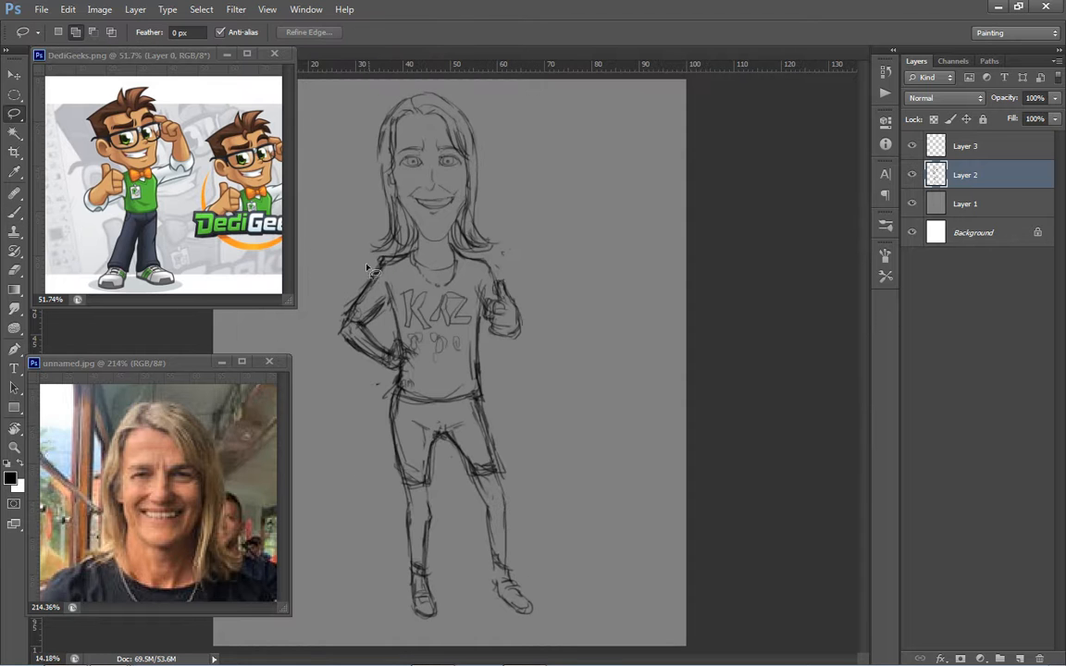
mouse_move(390, 255)
left_mouse_down()
mouse_move(411, 244)
mouse_move(600, 613)
mouse_move(324, 326)
mouse_move(375, 250)
left_mouse_up()
key("ctrl+t")
left_click_drag(619, 250, 631, 229)
left_click_drag(596, 271, 593, 288)
key("Return")
key("ctrl+d")
Shade both irises with a size 70 brush at 49% opacity and erase a small highlight in each eye
scroll(470, 285, "up", 1)
scroll(471, 285, "up", 12)
key("b")
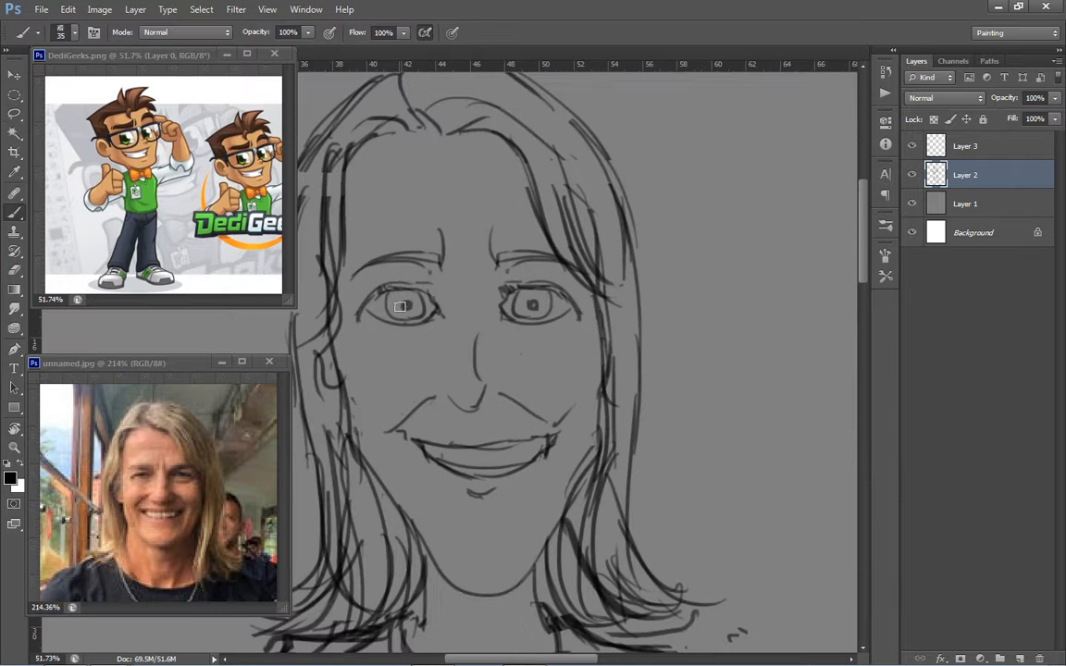
key("p")
key("b")
key("bracketleft")
key("bracketleft")
right_click(453, 322)
left_click(473, 288)
key("bracketright")
key("bracketright")
key("bracketright")
key("bracketright")
key("bracketright")
key("bracketright")
key("bracketright")
key("bracketright")
key("bracketright")
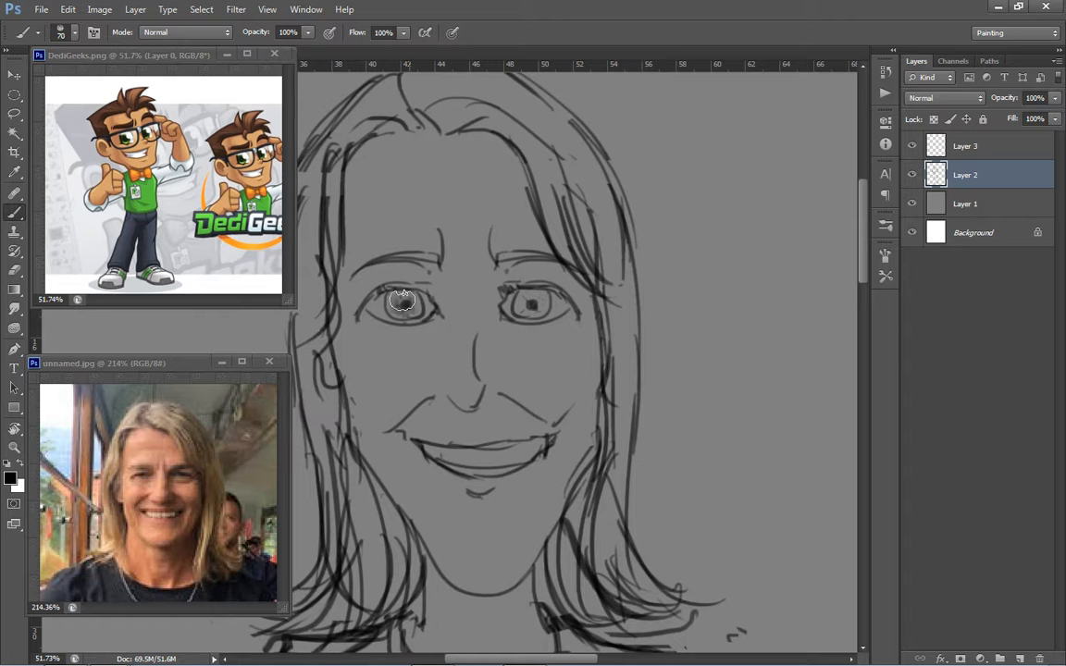
key("4")
key("9")
key("e")
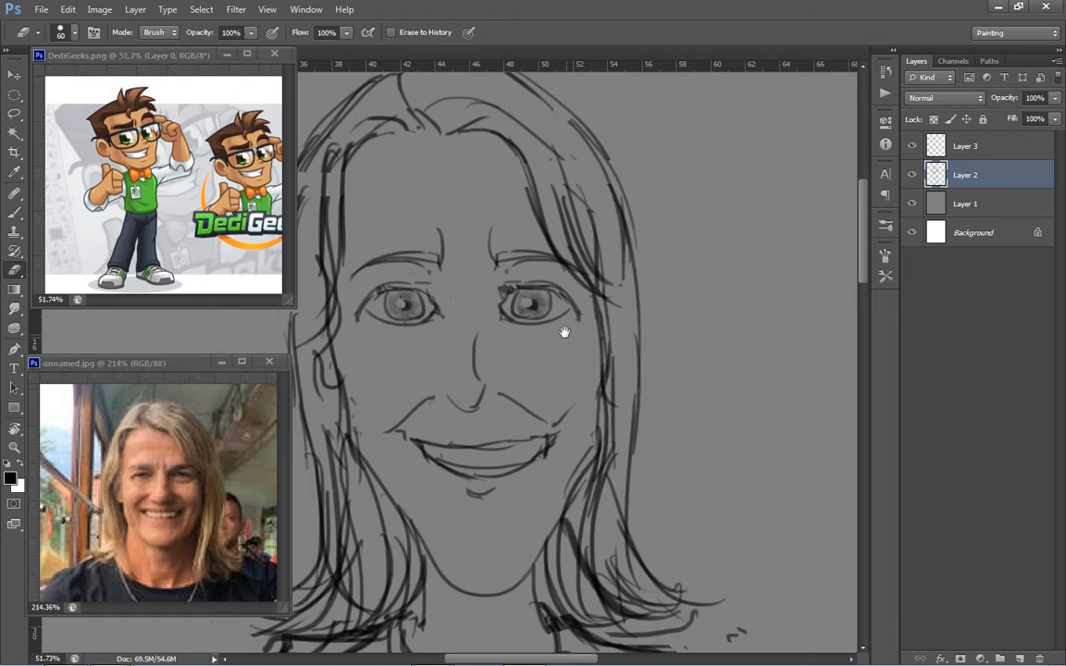
Switch back to the size 25 sketching brush and thicken both eyebrows at 100% opacity
key("b")
right_click(487, 271)
left_click(489, 274)
right_click(518, 282)
left_click(637, 383)
left_click(518, 269)
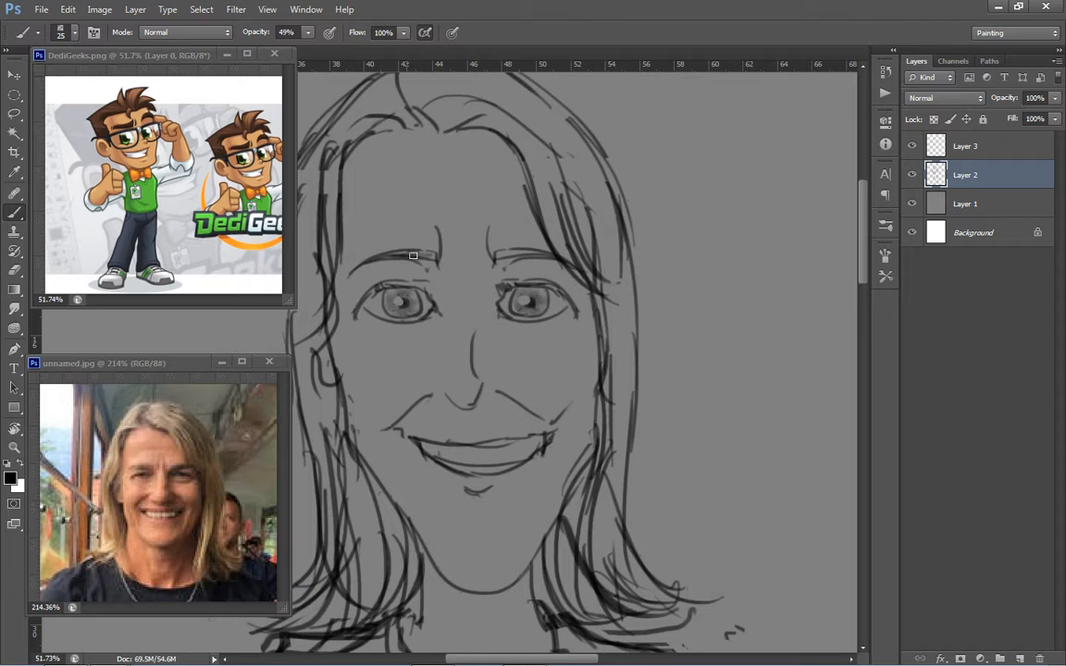
left_click_drag(540, 261, 551, 252)
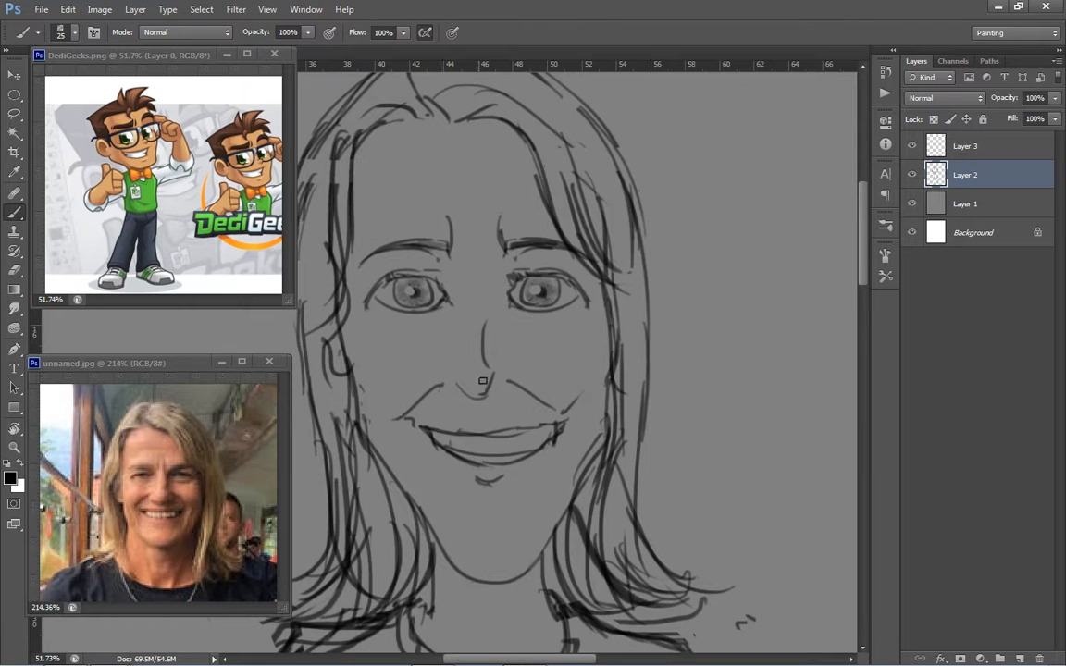
Refine the nose and the lines of the smiling mouth
left_click_drag(456, 442, 465, 386)
left_click_drag(509, 500, 568, 416)
scroll(566, 474, "down", 10)
scroll(558, 461, "up", 2)
scroll(568, 415, "down", 2)
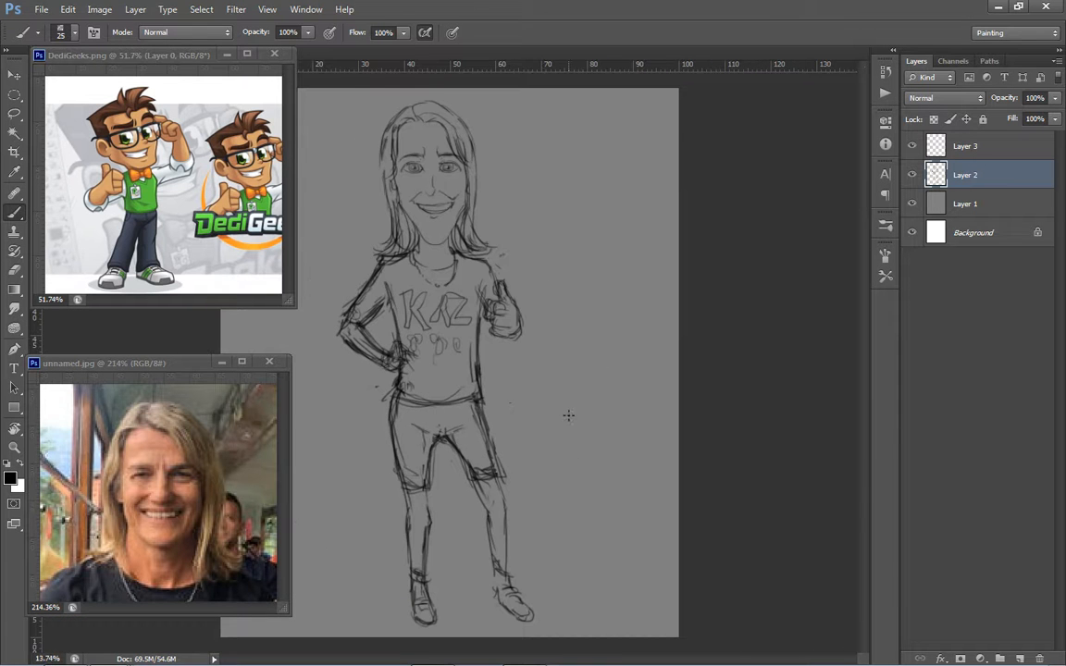
Merge Layer 3 down into Layer 2, lasso the head, nudge it slightly down onto the neck, and clear the selection
scroll(493, 248, "up", 1)
key("l")
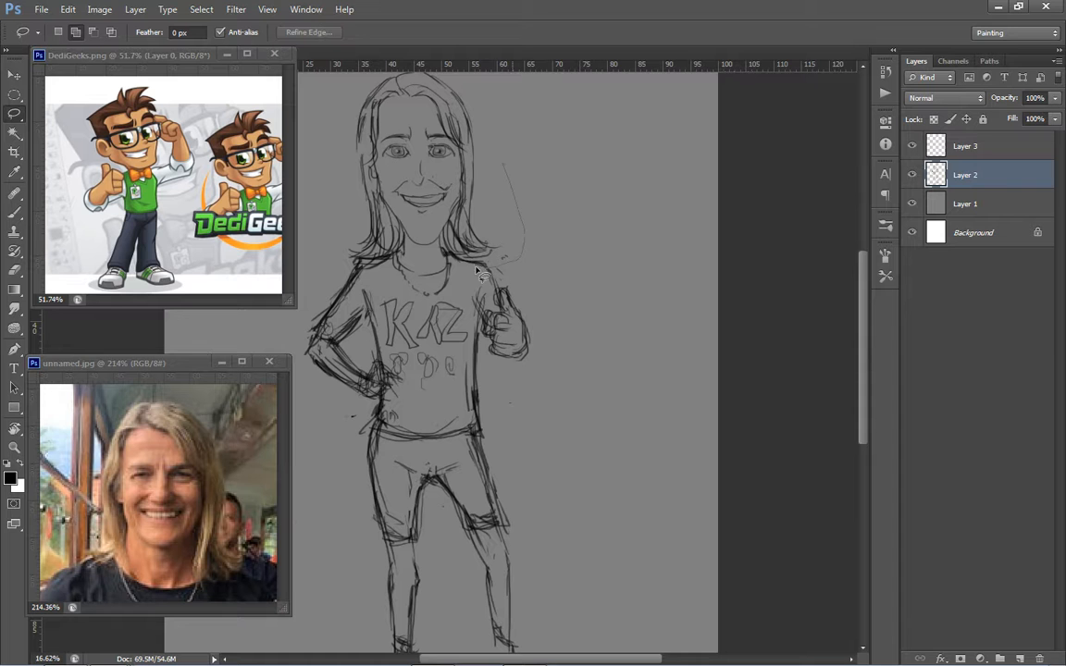
right_click(976, 150)
left_click(920, 483)
left_click_drag(523, 224, 529, 252)
mouse_move(507, 135)
left_mouse_down()
mouse_move(453, 276)
mouse_move(331, 190)
mouse_move(505, 126)
left_mouse_up()
key("v")
left_click_drag(462, 208, 461, 214)
key("ctrl+d")
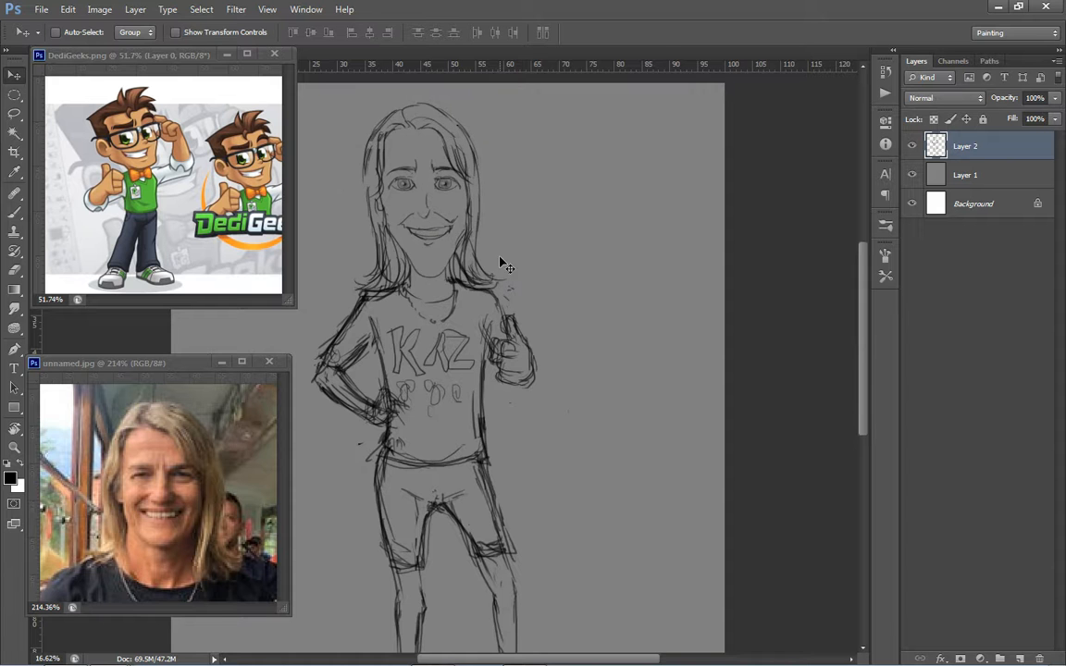
Examine the sketch from the full figure down to the eyes, nose and mouth, and check its overall proportions
scroll(499, 286, "down", 2)
key("b")
left_click_drag(425, 460, 428, 508)
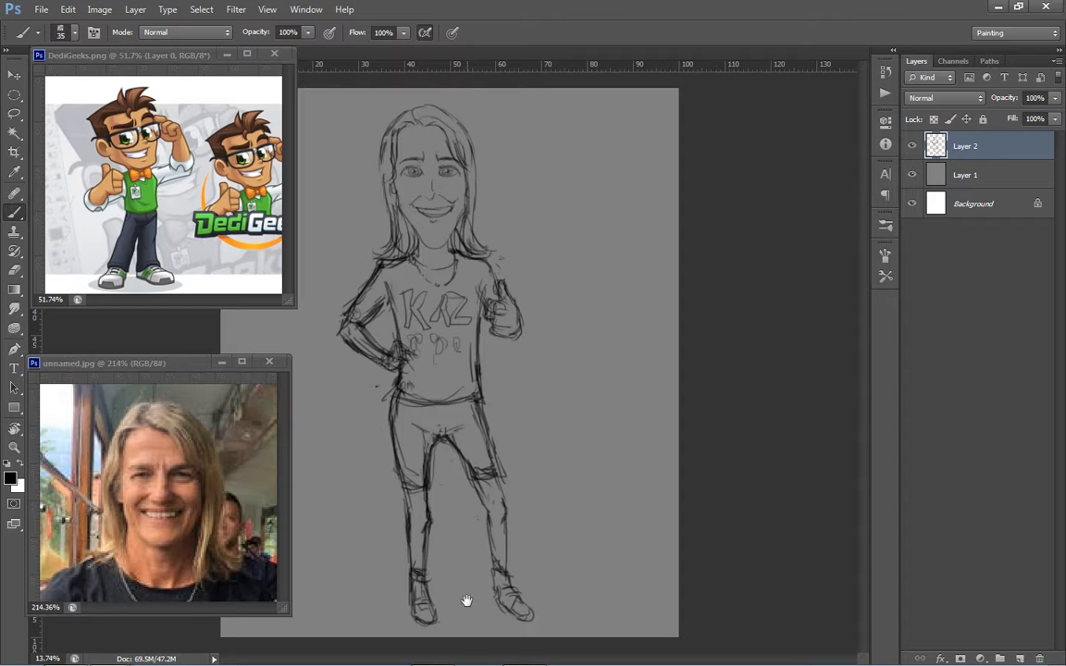
scroll(466, 596, "down", 2)
scroll(466, 230, "up", 8)
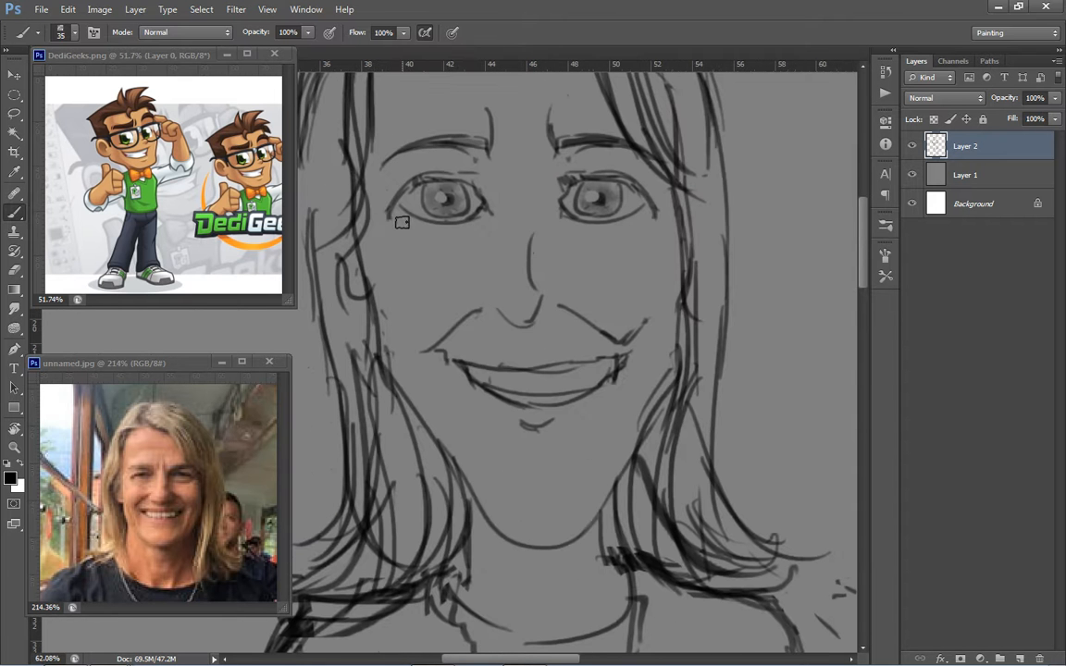
key("l")
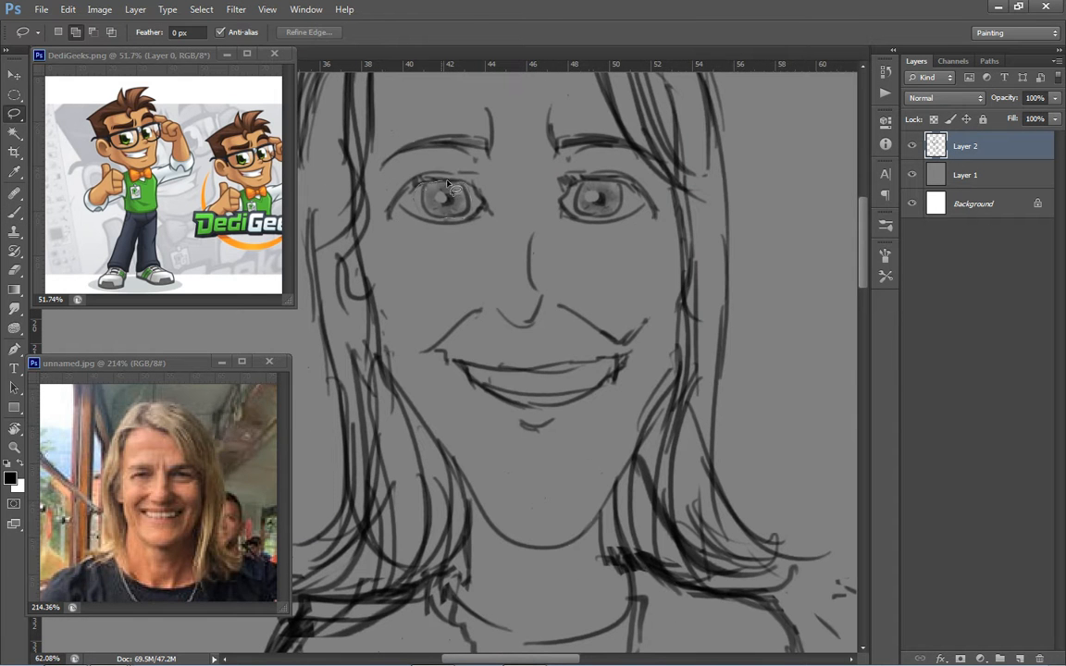
key("v")
scroll(467, 236, "down", 3)
scroll(518, 254, "up", 4)
key("e")
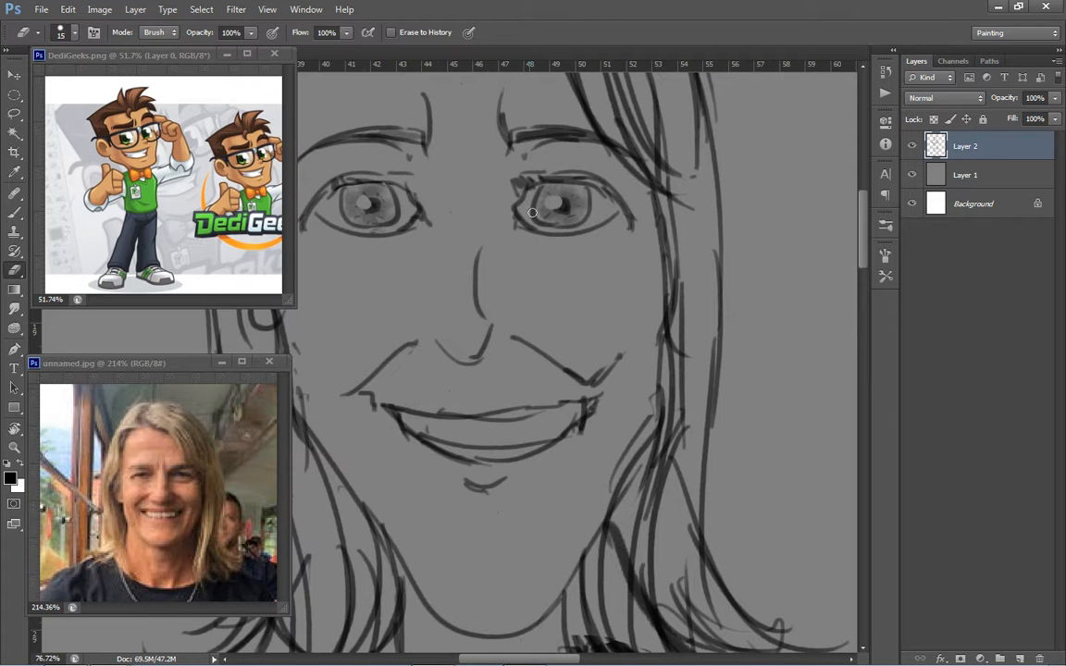
key("b")
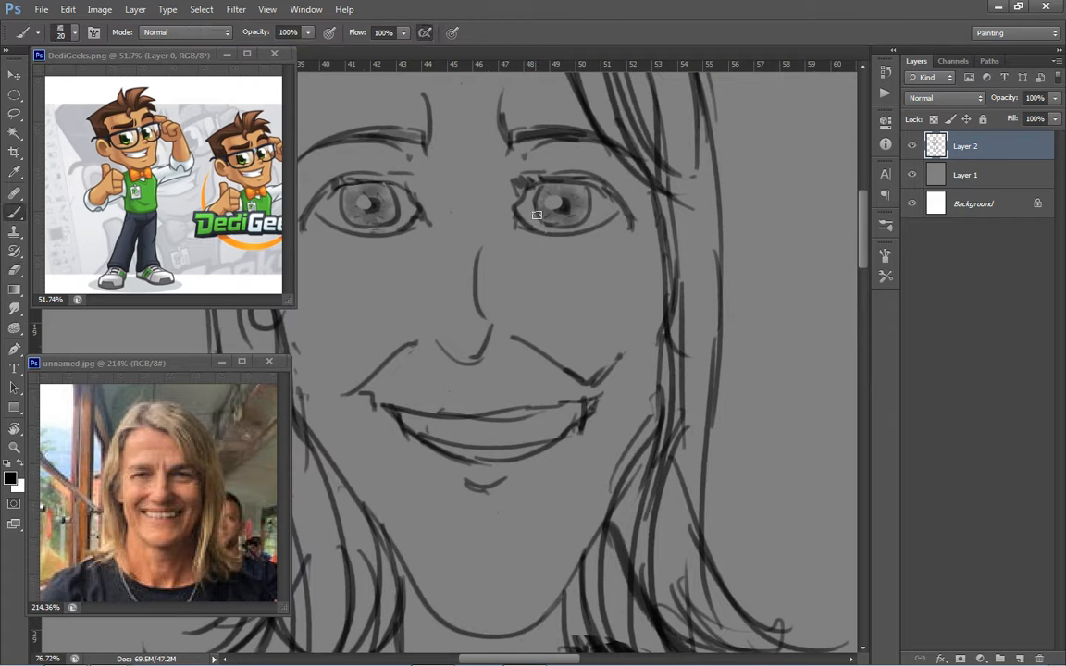
scroll(542, 212, "down", 2)
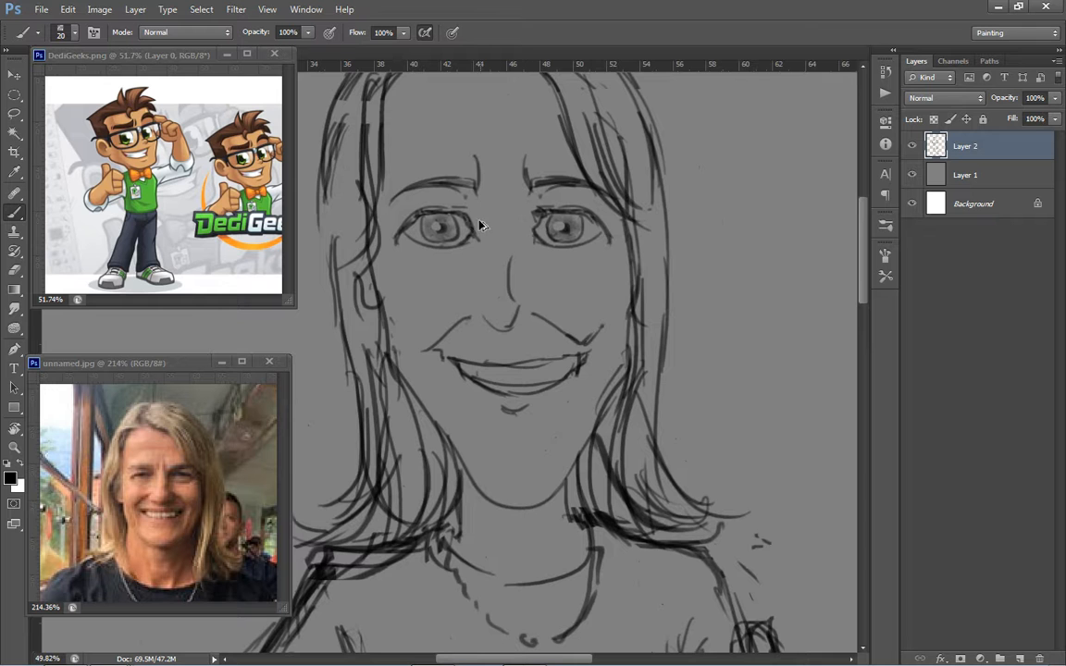
left_click_drag(476, 210, 483, 197)
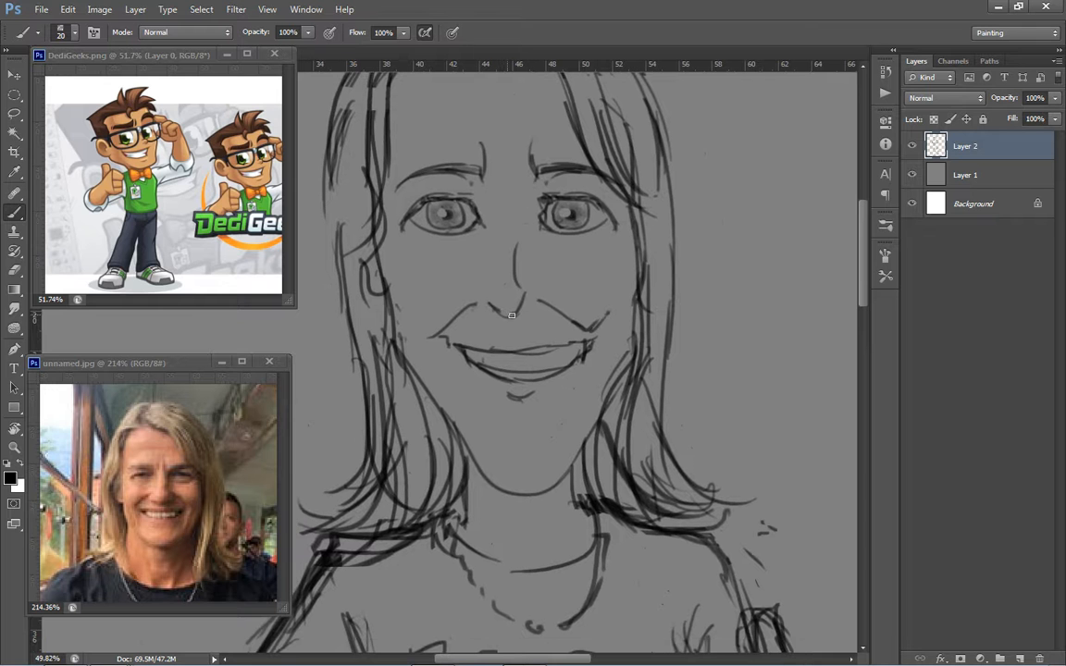
scroll(540, 248, "down", 1)
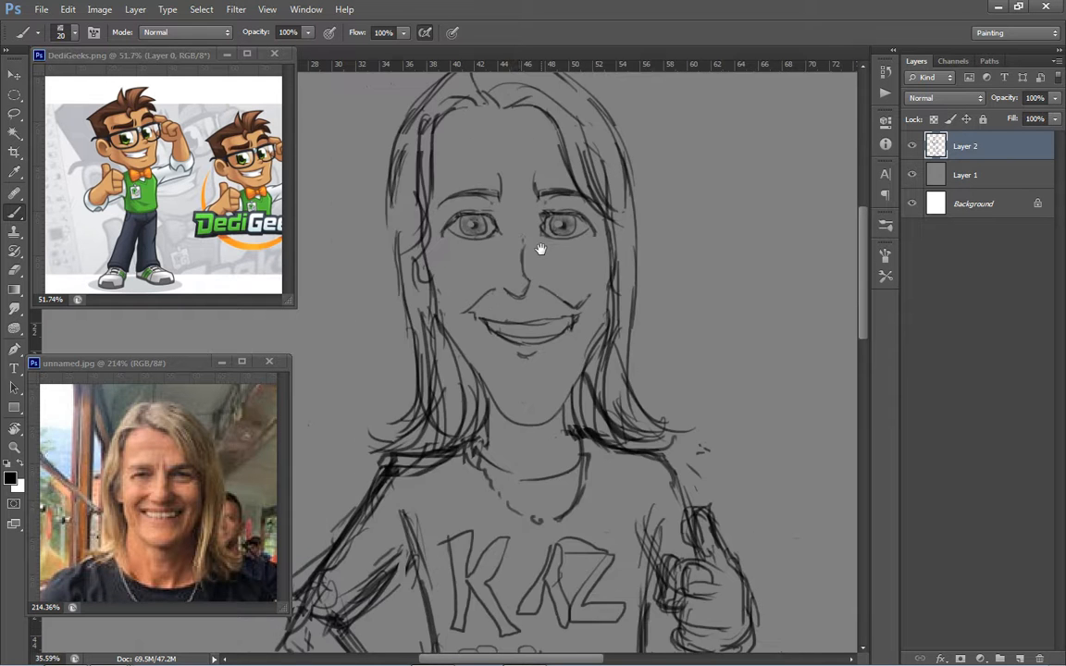
scroll(506, 352, "down", 2)
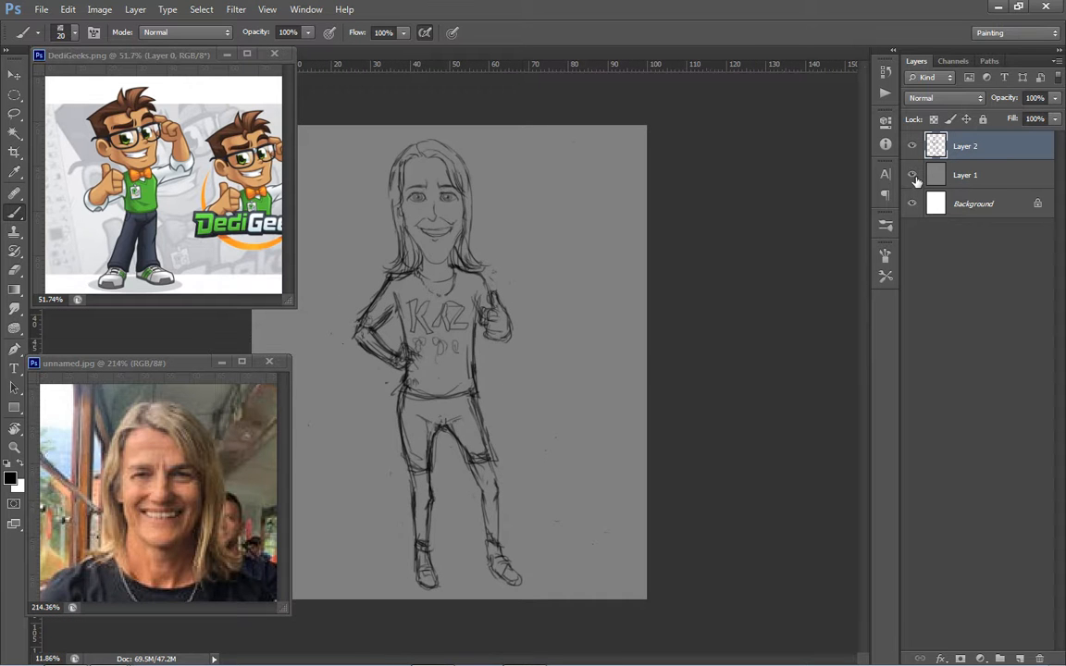
Hide the grey Layer 1 so the full-body sketch stands on the white background, and save the drawing
left_click(913, 175)
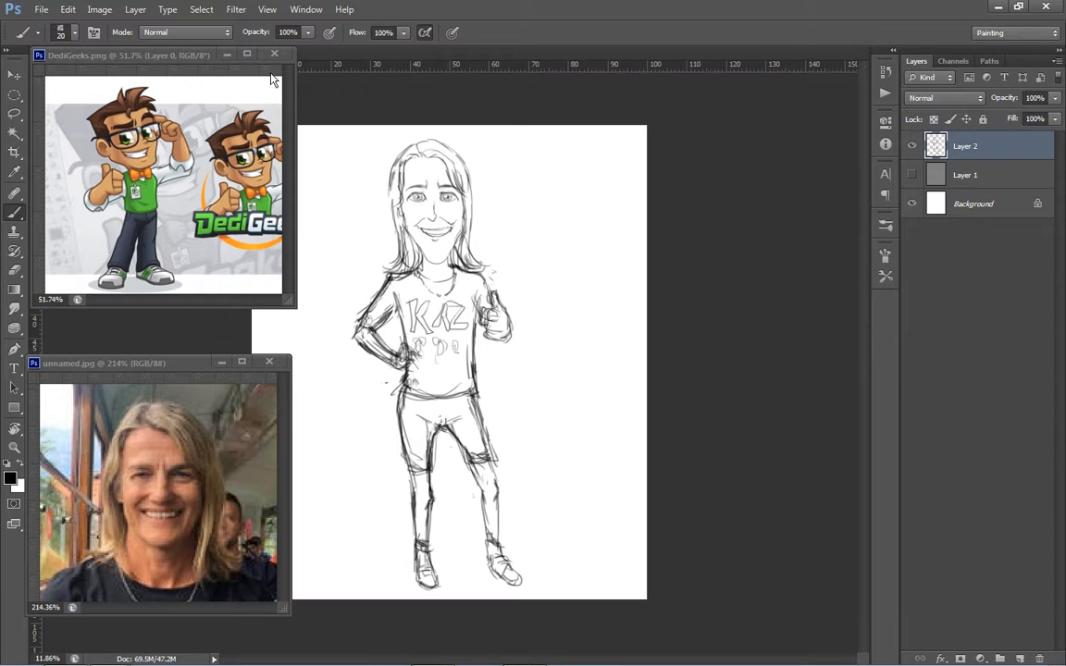
left_click(45, 12)
left_click(74, 173)
On the KAZ ON A BIKE layer, sketch the cyclist's helmet, ear and tapered face outline with the size 35 brush
scroll(499, 314, "up", 2)
scroll(495, 316, "up", 2)
scroll(493, 393, "down", 3)
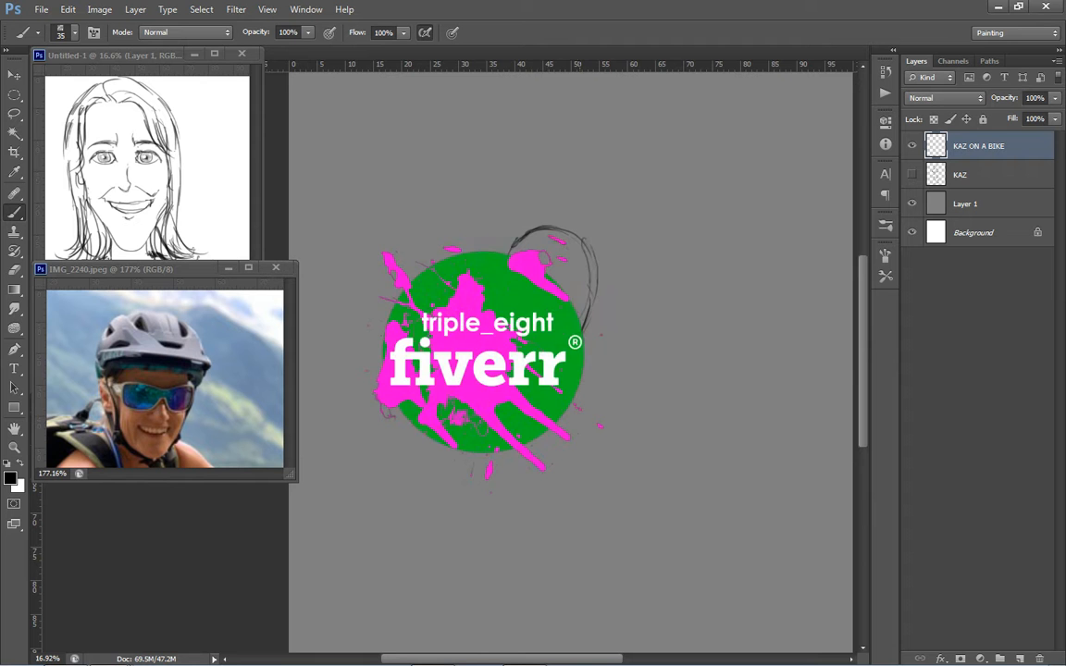
left_click_drag(583, 278, 603, 290)
mouse_move(572, 234)
left_mouse_down()
mouse_move(615, 294)
mouse_move(532, 271)
left_mouse_up()
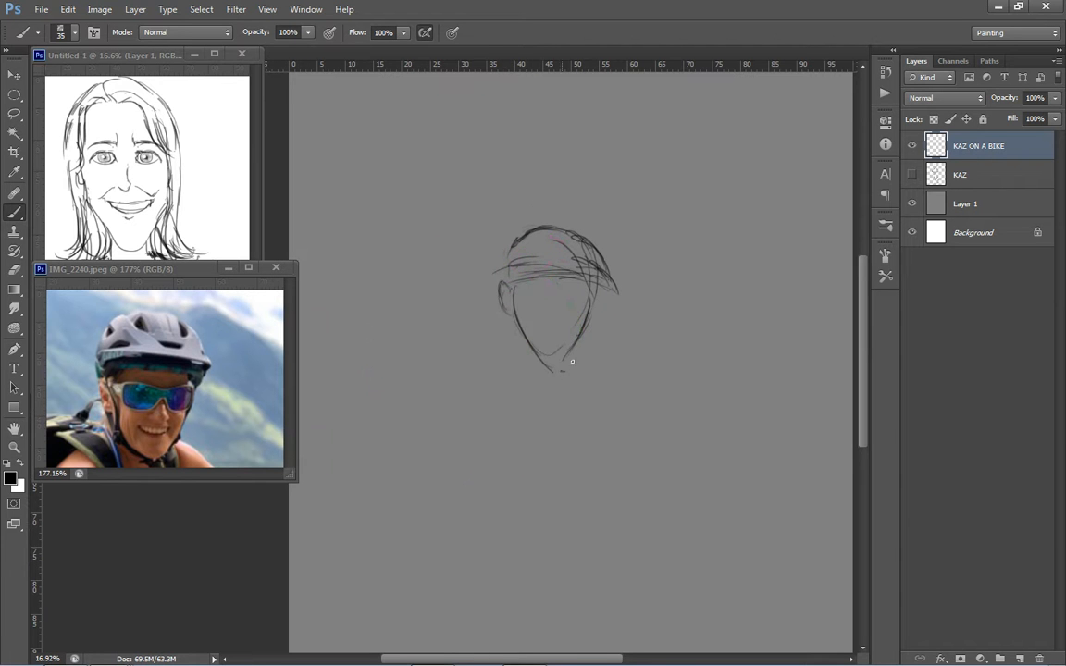
left_click_drag(573, 362, 601, 314)
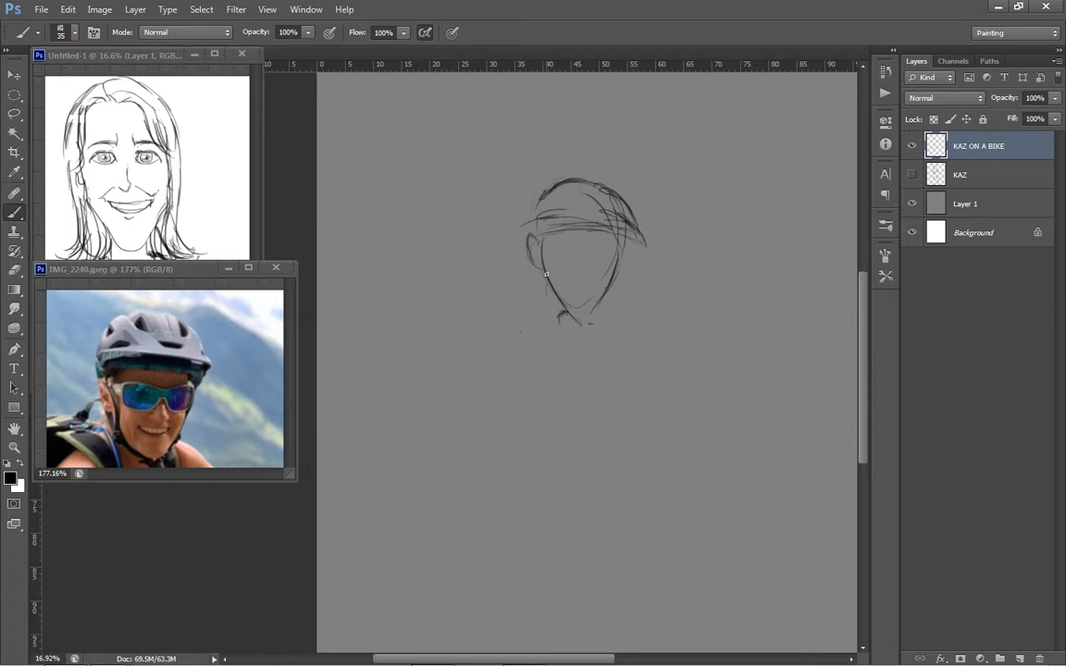
Sketch the rounded near shoulder and the upper arm reaching forward, following the cyclist reference photo
left_click_drag(527, 318, 544, 369)
left_click_drag(278, 360, 262, 358)
left_click(537, 375)
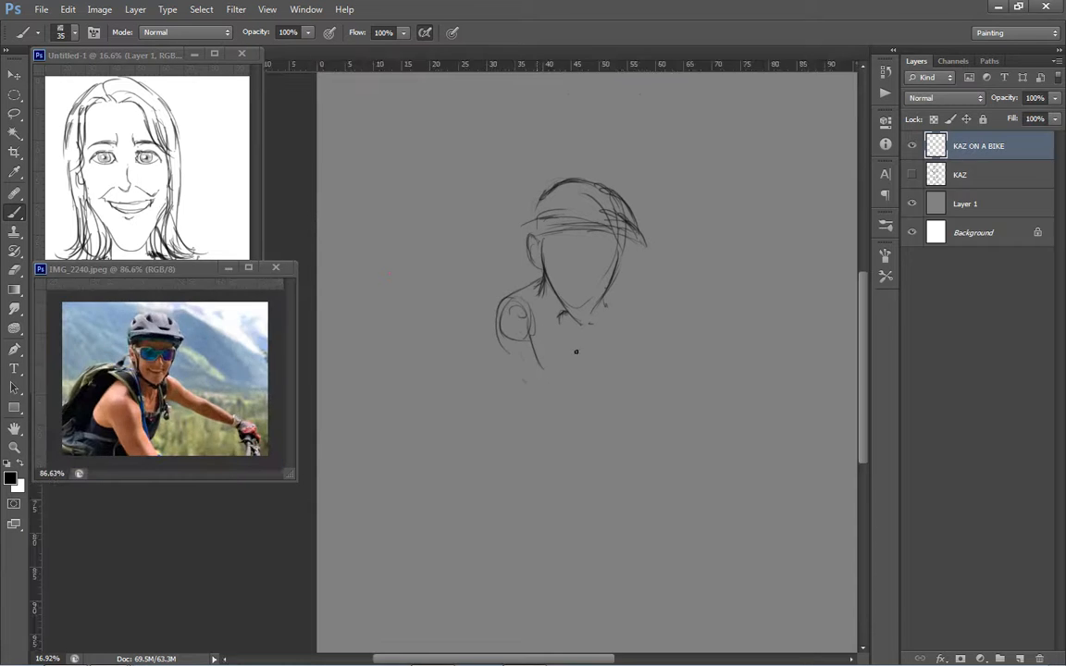
left_click_drag(606, 380, 648, 378)
left_click_drag(474, 258, 482, 342)
left_click_drag(433, 317, 524, 378)
left_click_drag(455, 331, 502, 387)
left_click_drag(492, 324, 528, 378)
mouse_move(519, 367)
left_mouse_down()
mouse_move(550, 383)
mouse_move(524, 369)
left_mouse_up()
Sketch the near forearm and its curled hand, and rough in the back line behind the shoulder
left_click_drag(503, 361, 566, 395)
mouse_move(483, 367)
left_mouse_down()
mouse_move(493, 390)
mouse_move(563, 408)
left_mouse_up()
left_click_drag(491, 388, 565, 422)
left_click_drag(501, 380, 553, 408)
left_click_drag(514, 374, 598, 421)
mouse_move(609, 415)
left_mouse_down()
mouse_move(575, 428)
mouse_move(595, 445)
left_mouse_up()
left_click_drag(566, 425, 585, 447)
mouse_move(577, 415)
left_mouse_down()
mouse_move(616, 411)
mouse_move(604, 444)
mouse_move(616, 451)
left_mouse_up()
mouse_move(613, 423)
left_mouse_down()
mouse_move(625, 447)
mouse_move(631, 435)
left_mouse_up()
left_click_drag(468, 346, 475, 356)
mouse_move(489, 216)
left_mouse_down()
mouse_move(400, 291)
mouse_move(390, 314)
left_mouse_up()
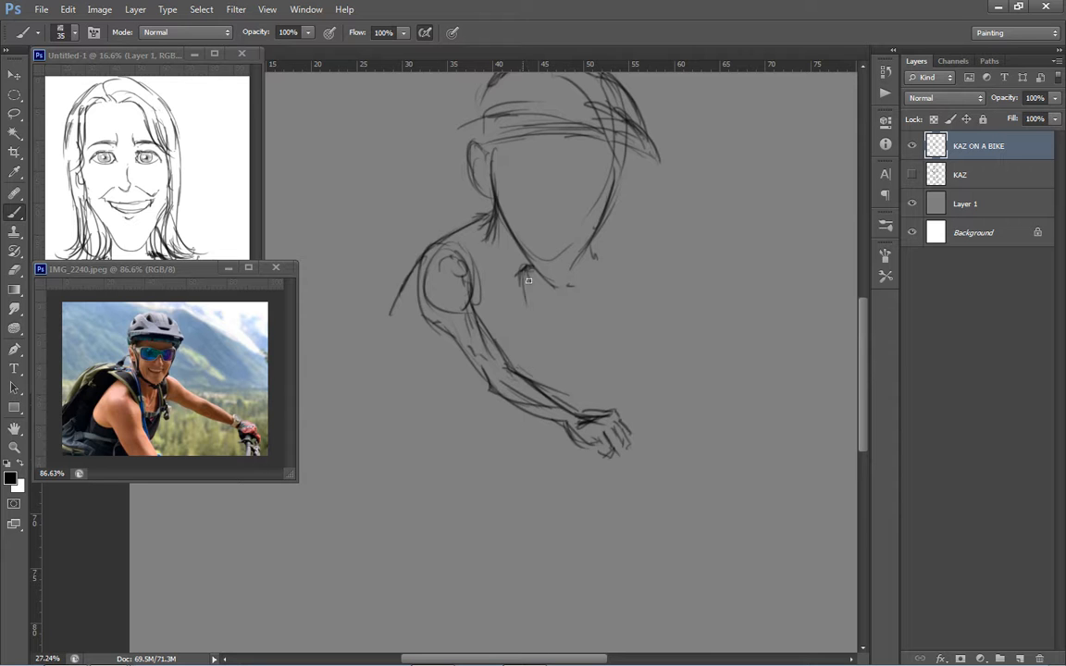
Sketch the far hand giving a thumbs-up in front of the chest and a handlebar grip under the near hand
mouse_move(622, 279)
left_mouse_down()
mouse_move(611, 280)
mouse_move(657, 283)
mouse_move(631, 295)
mouse_move(624, 313)
mouse_move(641, 333)
left_mouse_up()
key("e")
key("l")
key("ctrl+z")
key("b")
left_click_drag(636, 279, 639, 257)
mouse_move(639, 245)
left_mouse_down()
mouse_move(623, 251)
mouse_move(621, 275)
mouse_move(605, 267)
mouse_move(629, 256)
left_mouse_up()
key("e")
key("b")
left_click_drag(642, 325, 632, 340)
left_click_drag(639, 370, 642, 365)
mouse_move(597, 437)
left_mouse_down()
mouse_move(592, 463)
mouse_move(594, 430)
left_mouse_up()
left_click_drag(644, 395, 643, 390)
Sketch the scooped neckline of the sleeveless top and the far forearm leading to the thumbs-up hand
mouse_move(498, 208)
left_mouse_down()
mouse_move(488, 232)
mouse_move(513, 277)
left_mouse_up()
mouse_move(507, 263)
left_mouse_down()
mouse_move(524, 290)
mouse_move(513, 337)
left_mouse_up()
left_click_drag(533, 295, 512, 335)
mouse_move(531, 281)
left_mouse_down()
mouse_move(559, 292)
mouse_move(608, 275)
left_mouse_up()
left_click_drag(585, 299, 601, 313)
left_click_drag(541, 287, 582, 301)
left_click_drag(535, 265, 550, 290)
mouse_move(470, 259)
left_mouse_down()
mouse_move(481, 365)
mouse_move(563, 370)
mouse_move(587, 432)
mouse_move(574, 458)
mouse_move(592, 442)
left_mouse_up()
Sketch the armhole, the leaning back and the waist lines of the torso
left_click_drag(405, 282, 380, 292)
left_click_drag(370, 236, 366, 300)
mouse_move(481, 213)
left_mouse_down()
mouse_move(450, 269)
mouse_move(453, 307)
left_mouse_up()
left_click_drag(375, 238, 342, 319)
left_click_drag(366, 259, 341, 332)
left_click_drag(407, 324, 431, 335)
left_click_drag(479, 361, 436, 392)
Inspect the helmeted cyclist in IMG_2240.jpeg up close, letter KAZ on the near shoulder, and reinforce the back line
left_click(231, 371)
scroll(232, 371, "down", 2)
left_click(453, 352)
scroll(453, 352, "up", 3)
left_click(159, 354)
scroll(159, 355, "up", 10)
left_click_drag(159, 354, 185, 352)
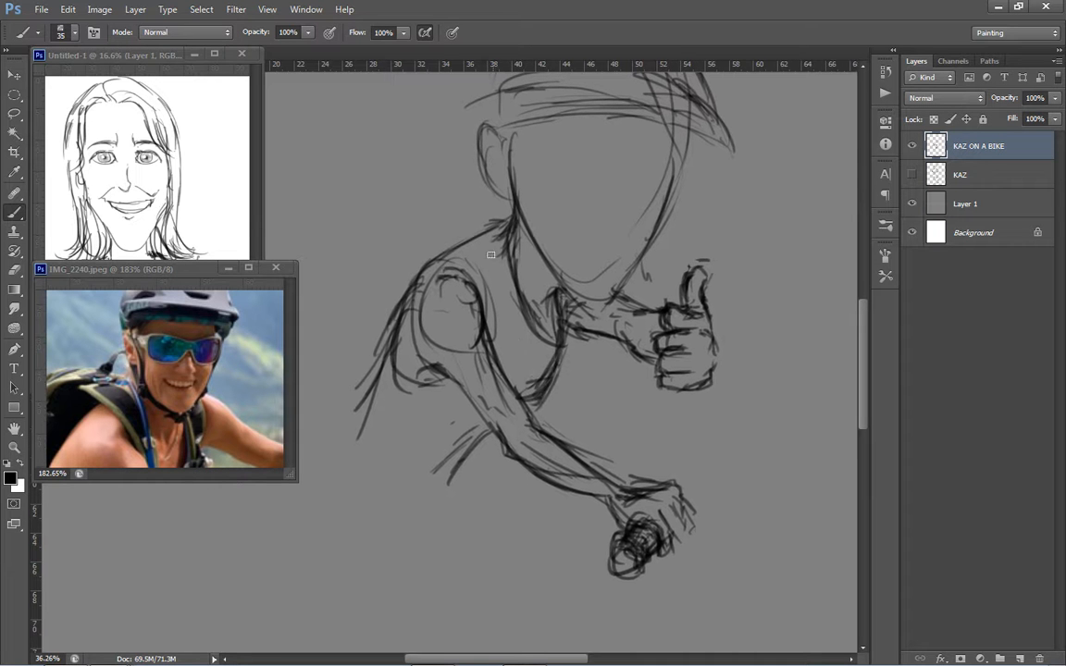
mouse_move(468, 272)
left_mouse_down()
mouse_move(480, 252)
mouse_move(515, 263)
left_mouse_up()
left_click_drag(402, 340, 359, 416)
Bring up the beach photo of the cyclist with her mountain bike and float it as a reference beside the canvas
left_click(193, 349)
scroll(193, 349, "down", 8)
left_click(335, 351)
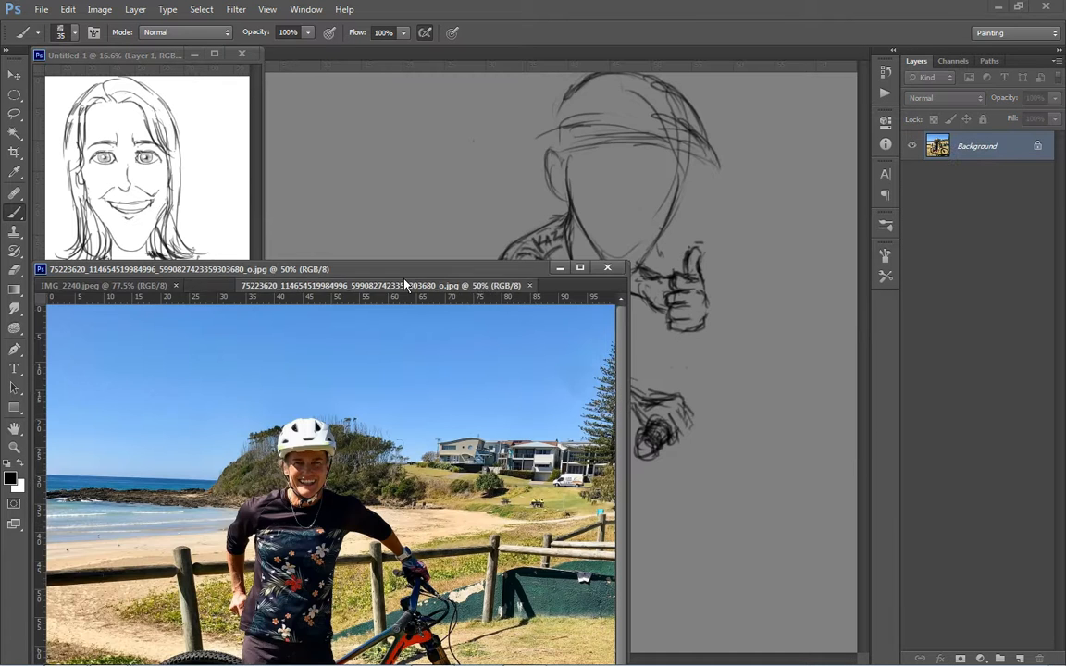
left_click_drag(404, 285, 338, 345)
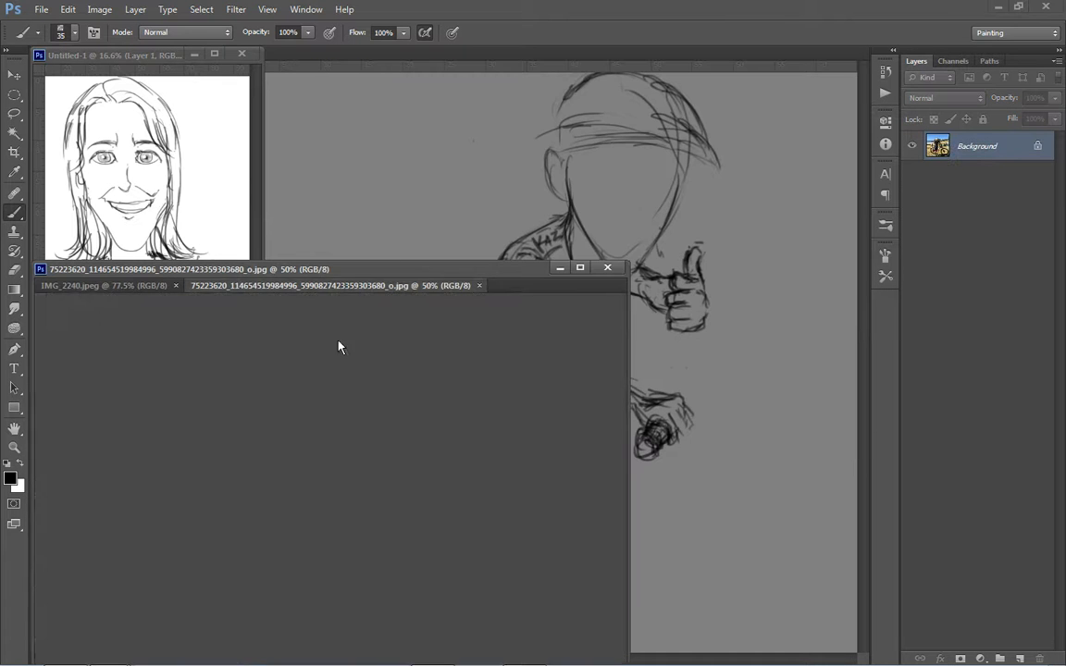
scroll(342, 374, "down", 4)
left_click_drag(628, 132, 400, 274)
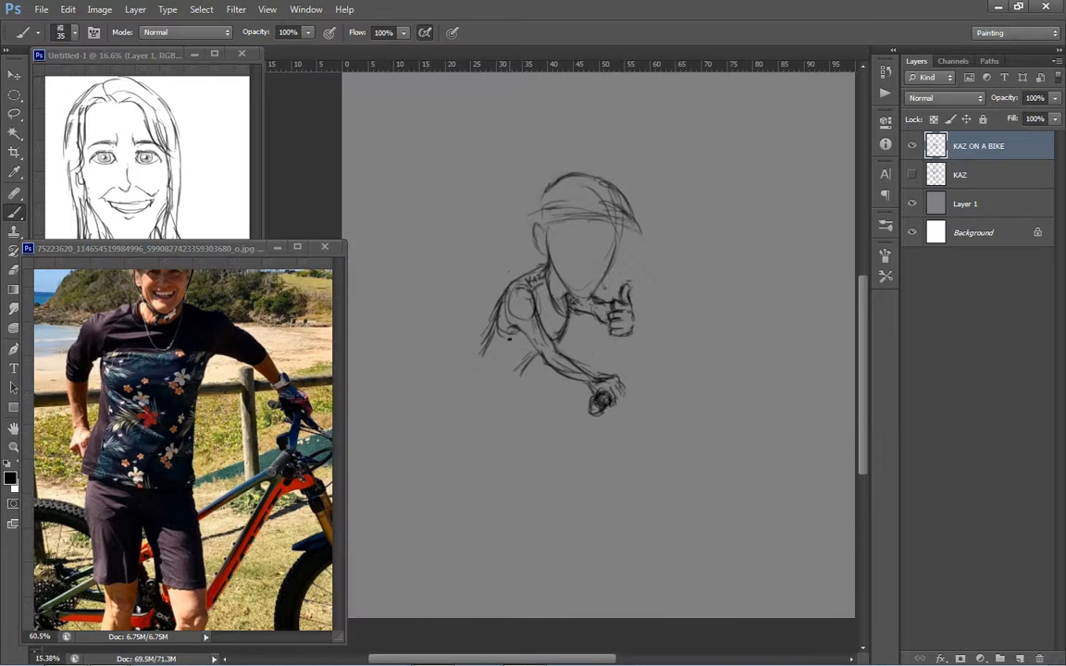
Sketch the hip and upper thigh, and rough in the handlebar and far grip ahead of the near hand
scroll(573, 265, "up", 1)
mouse_move(573, 259)
left_mouse_down()
mouse_move(585, 240)
mouse_move(581, 183)
left_mouse_up()
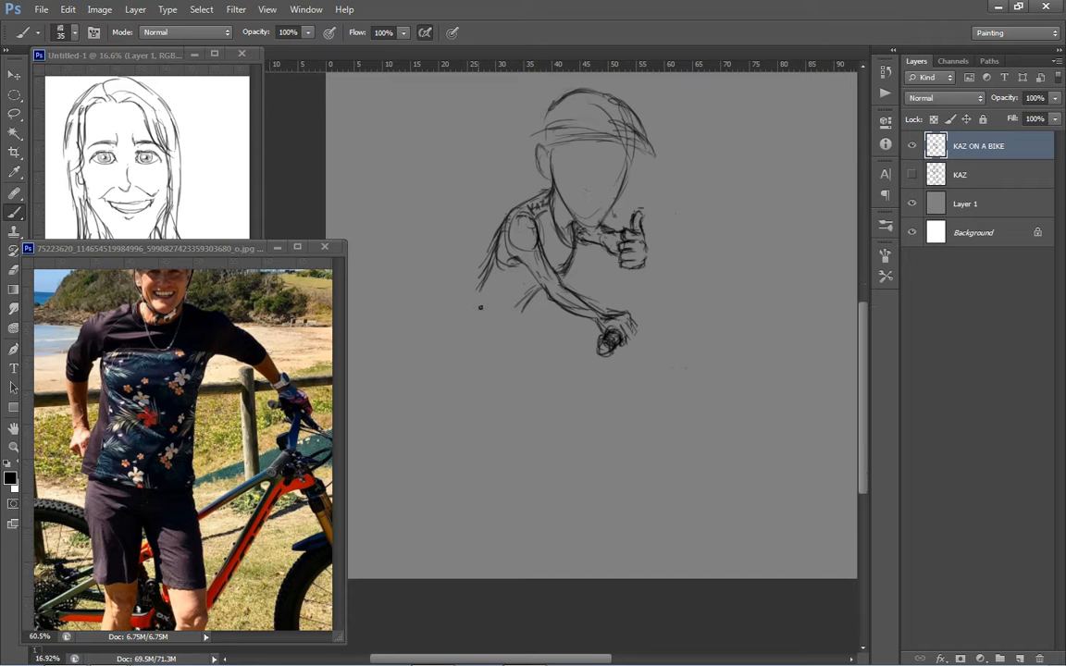
mouse_move(475, 296)
left_mouse_down()
mouse_move(465, 309)
mouse_move(485, 340)
mouse_move(507, 329)
mouse_move(495, 367)
left_mouse_up()
left_click_drag(508, 324, 523, 368)
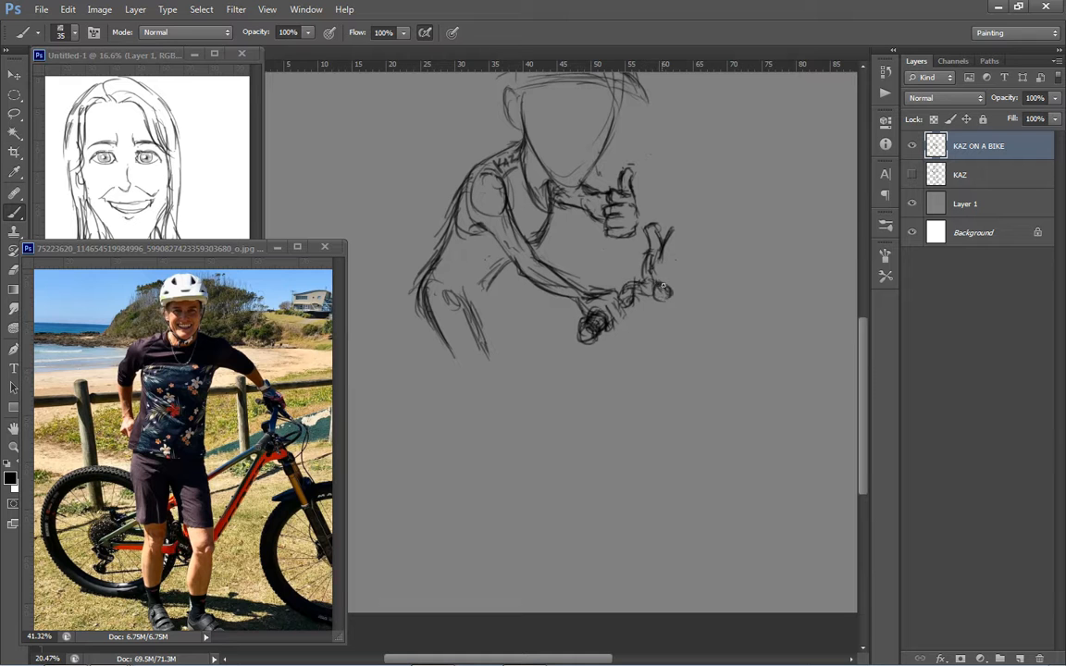
Sketch the bike's head tube and the long suspension fork slanting down to the front axle
mouse_move(691, 315)
left_mouse_down()
mouse_move(687, 302)
mouse_move(631, 308)
left_mouse_up()
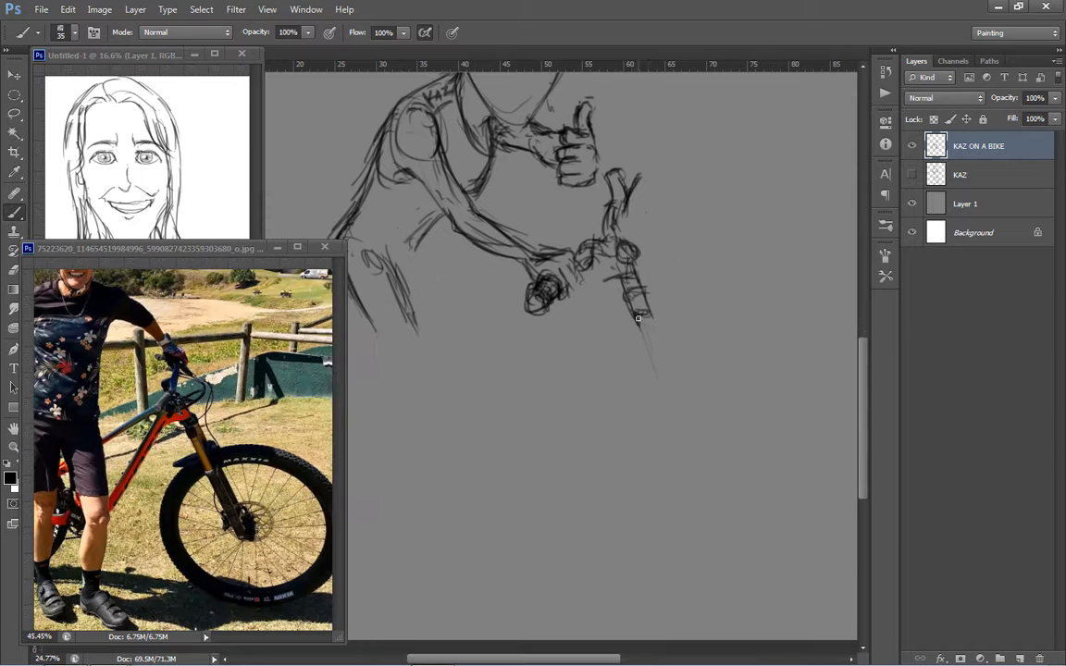
left_click_drag(638, 318, 683, 440)
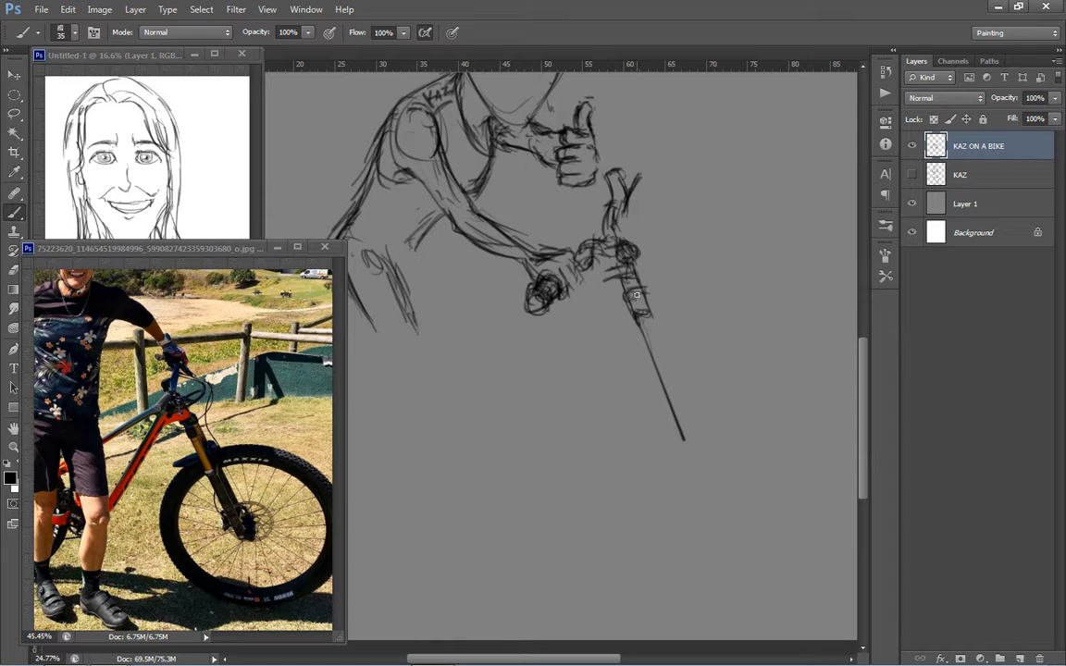
left_click_drag(651, 311, 697, 439)
left_click_drag(673, 381, 661, 366)
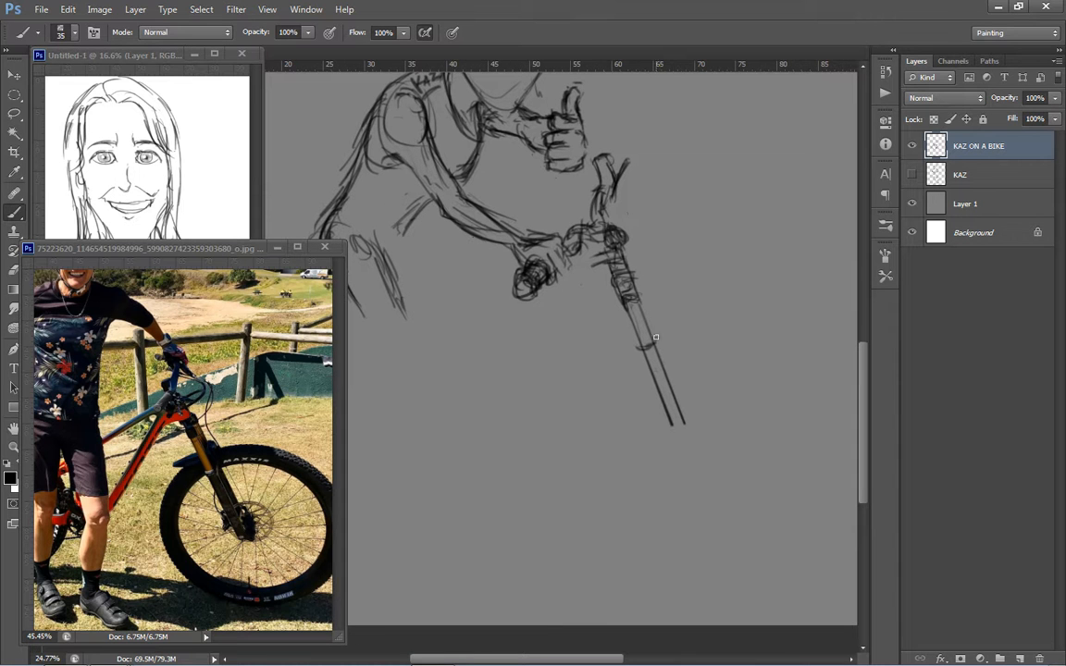
left_click_drag(701, 426, 686, 442)
Sketch the large round front wheel with its tyre thickness around the fork's axle
mouse_move(660, 316)
left_mouse_down()
mouse_move(642, 314)
mouse_move(663, 330)
mouse_move(584, 362)
mouse_move(520, 475)
left_mouse_up()
left_click_drag(573, 380, 531, 479)
mouse_move(584, 383)
left_mouse_down()
mouse_move(611, 377)
mouse_move(660, 461)
left_mouse_up()
mouse_move(594, 373)
left_mouse_down()
mouse_move(655, 509)
mouse_move(679, 469)
left_mouse_up()
left_click_drag(563, 378, 563, 517)
mouse_move(532, 473)
left_mouse_down()
mouse_move(655, 505)
mouse_move(647, 520)
left_mouse_up()
left_click_drag(545, 357, 668, 329)
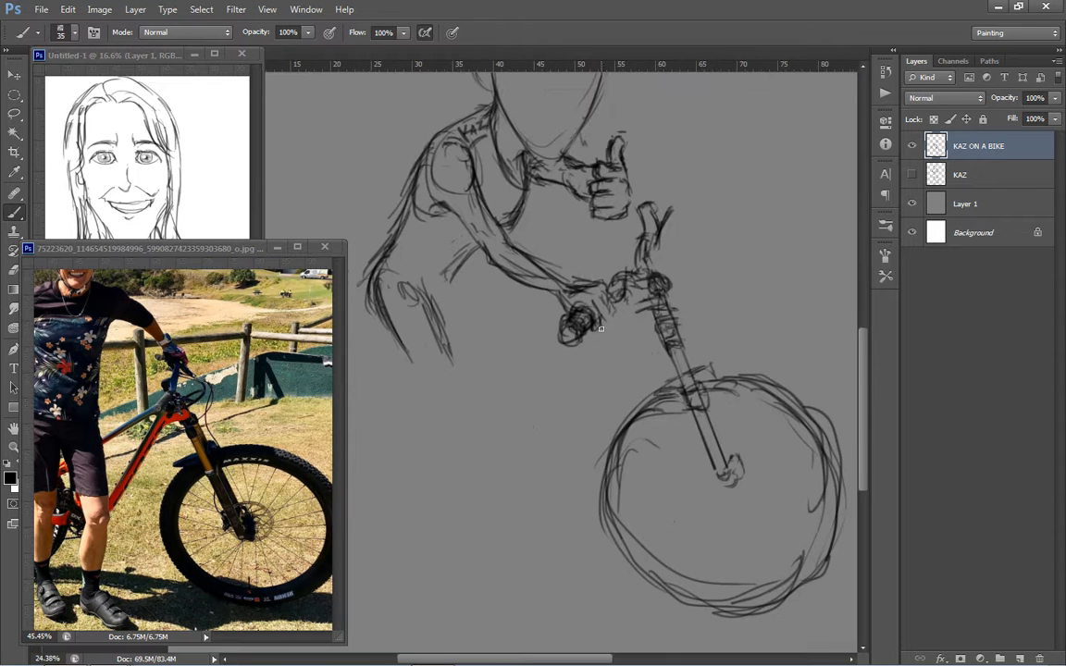
Lasso the handlebar, fork and front wheel, move them closer to the rider, and clear the selection
key("l")
mouse_move(622, 232)
left_mouse_down()
mouse_move(497, 320)
mouse_move(616, 238)
left_mouse_up()
left_click_drag(821, 359, 791, 317)
key("v")
mouse_move(668, 274)
left_mouse_down()
mouse_move(574, 347)
mouse_move(546, 347)
left_mouse_up()
key("ctrl+d")
Redraw and darken the outline of the near arm with the sketching brush
key("b")
left_click_drag(463, 211, 498, 272)
left_click_drag(479, 263, 496, 263)
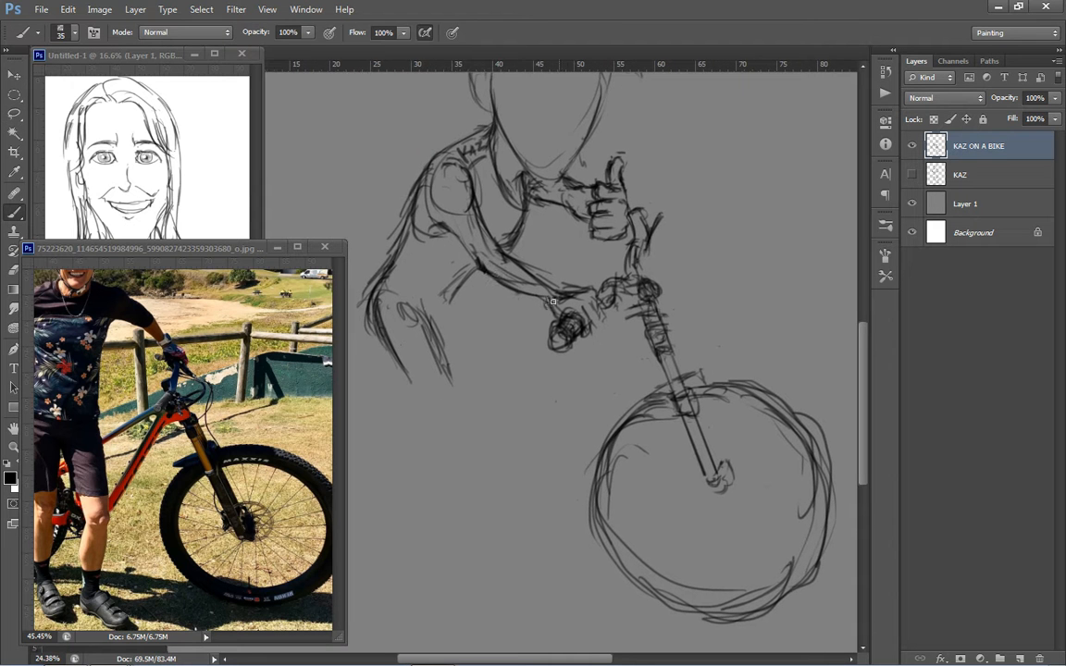
left_click_drag(426, 230, 418, 225)
Lasso the fork and front wheel, scale them down slightly with Free Transform, and clear the selection
key("l")
mouse_move(678, 274)
left_mouse_down()
mouse_move(627, 278)
mouse_move(624, 453)
mouse_move(636, 277)
left_mouse_up()
key("ctrl+t")
mouse_move(797, 524)
left_mouse_down()
mouse_move(796, 497)
mouse_move(775, 487)
left_mouse_up()
key("Return")
key("ctrl+d")
Sketch the near thigh in fitted shorts down to the hem above the knee
left_click_drag(521, 362, 590, 362)
key("b")
left_click_drag(497, 296, 494, 298)
mouse_move(481, 296)
left_mouse_down()
mouse_move(495, 322)
mouse_move(534, 320)
left_mouse_up()
left_click_drag(492, 309, 520, 360)
left_click_drag(533, 298, 554, 367)
Sketch the near lower leg from the knee through the calf to the ankle
mouse_move(490, 311)
left_mouse_down()
mouse_move(522, 370)
mouse_move(554, 390)
mouse_move(537, 459)
left_mouse_up()
left_click_drag(553, 387, 560, 457)
left_click_drag(552, 376, 553, 475)
left_click_drag(538, 461, 560, 466)
left_click_drag(506, 339, 525, 368)
mouse_move(524, 367)
left_mouse_down()
mouse_move(539, 454)
mouse_move(555, 441)
mouse_move(553, 488)
left_mouse_up()
left_click_drag(558, 439, 562, 470)
Sketch the near foot in a cycling shoe with its sole, toe and lacing lines
mouse_move(577, 487)
left_mouse_down()
mouse_move(585, 498)
mouse_move(551, 502)
left_mouse_up()
mouse_move(572, 483)
left_mouse_down()
mouse_move(594, 504)
mouse_move(594, 527)
left_mouse_up()
left_click_drag(560, 505, 592, 526)
left_click_drag(550, 483, 552, 503)
mouse_move(554, 506)
left_mouse_down()
mouse_move(592, 526)
mouse_move(613, 523)
left_mouse_up()
left_click_drag(595, 504, 594, 525)
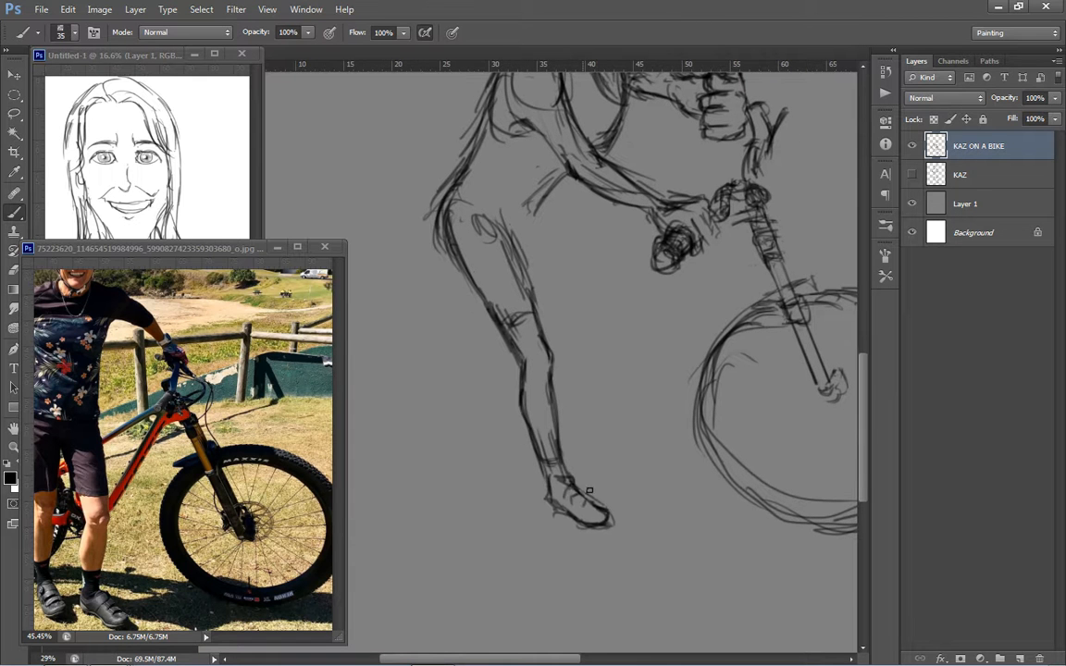
Sketch the far thigh raised forward from the hip, with its shorts hem and bent knee
key("ctrl+0")
left_click(161, 450)
key("ctrl+0")
scroll(446, 351, "up", 1)
left_click(597, 363)
scroll(583, 364, "up", 4)
mouse_move(566, 347)
left_mouse_down()
mouse_move(601, 355)
mouse_move(561, 354)
mouse_move(582, 372)
left_mouse_up()
mouse_move(575, 330)
left_mouse_down()
mouse_move(572, 362)
mouse_move(604, 381)
mouse_move(579, 395)
mouse_move(618, 392)
left_mouse_up()
mouse_move(562, 385)
left_mouse_down()
mouse_move(609, 414)
mouse_move(617, 398)
mouse_move(637, 403)
mouse_move(637, 419)
mouse_move(604, 421)
left_mouse_up()
left_click_drag(604, 421, 599, 457)
Sketch the far lower leg from the bent knee down to the ankle and strengthen the thigh lines
left_click_drag(637, 422, 618, 448)
left_click_drag(639, 418, 604, 466)
left_click_drag(590, 467, 606, 463)
left_click_drag(582, 398, 610, 413)
left_click_drag(574, 339, 546, 370)
left_click_drag(575, 368, 563, 425)
Clean up the overlap between the thighs and redraw the near thigh's front edge and the crotch lines
key("e")
key("b")
mouse_move(559, 347)
left_mouse_down()
mouse_move(537, 371)
mouse_move(552, 380)
left_mouse_up()
left_click_drag(533, 374, 559, 431)
left_click_drag(531, 417, 542, 446)
mouse_move(562, 394)
left_mouse_down()
mouse_move(563, 377)
mouse_move(590, 357)
left_mouse_up()
key("e")
left_click_drag(588, 358, 575, 361)
key("b")
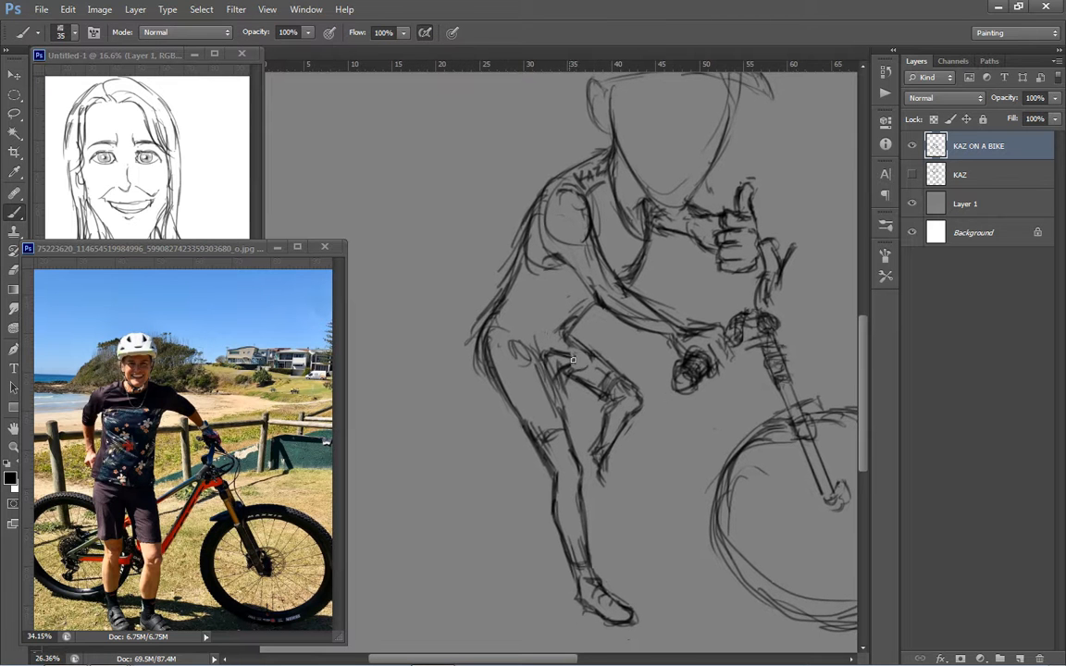
Reinforce the near hip outline and the far knee, and sketch the far foot below the ankle
left_click_drag(501, 314, 486, 376)
left_click_drag(529, 370, 553, 370)
mouse_move(606, 455)
left_mouse_down()
mouse_move(624, 505)
mouse_move(599, 450)
left_mouse_up()
mouse_move(597, 486)
left_mouse_down()
mouse_move(625, 508)
mouse_move(607, 504)
left_mouse_up()
left_click_drag(615, 400, 645, 415)
key("e")
key("b")
left_click_drag(623, 461, 606, 460)
Lasso the front wheel area, scale it down slightly with Free Transform in two passes, and clear the selection
scroll(606, 460, "down", 3)
mouse_move(657, 319)
left_mouse_down()
mouse_move(604, 278)
mouse_move(712, 320)
mouse_move(645, 294)
left_mouse_up()
key("l")
key("ctrl+t")
mouse_move(832, 576)
left_mouse_down()
mouse_move(835, 602)
mouse_move(820, 573)
left_mouse_up()
key("Return")
key("ctrl+d")
mouse_move(597, 342)
left_mouse_down()
mouse_move(772, 368)
mouse_move(600, 346)
left_mouse_up()
scroll(756, 430, "right", 5)
key("ctrl+t")
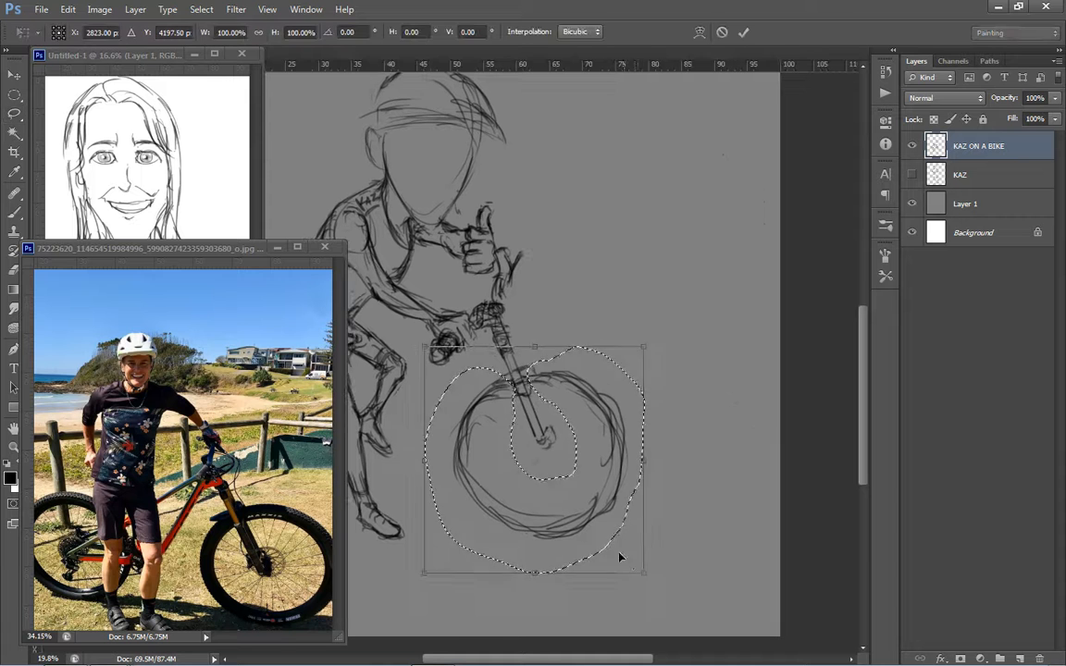
left_click_drag(647, 566, 638, 559)
key("Return")
key("ctrl+d")
Sketch the bike's down tube as two parallel lines from the head tube to the far foot
scroll(531, 449, "up", 2)
left_click_drag(532, 449, 655, 486)
key("b")
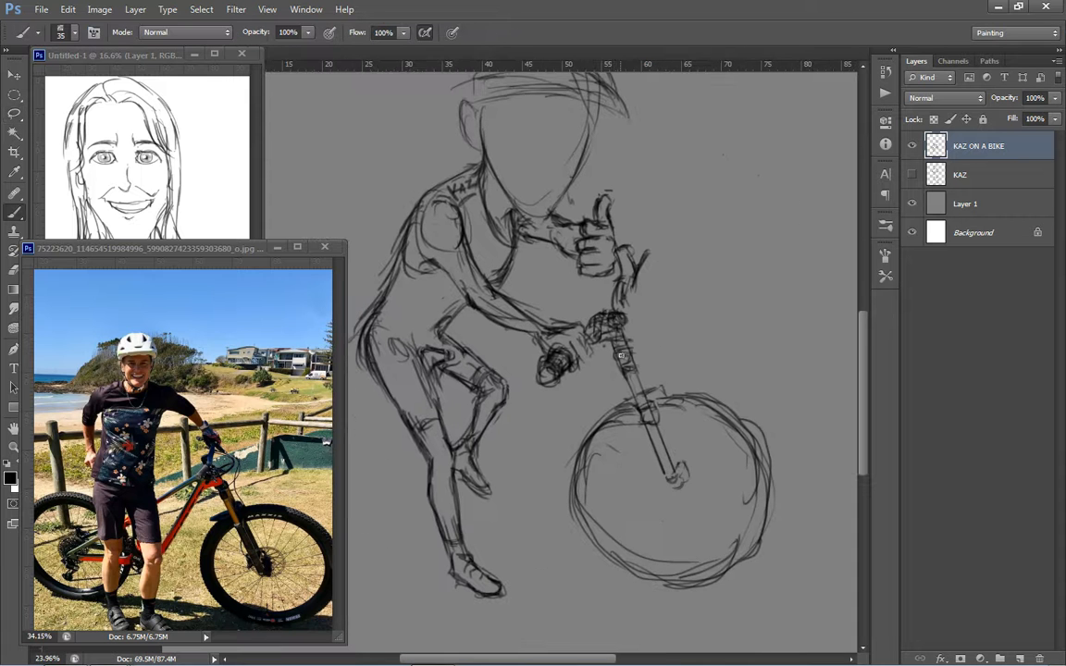
left_click_drag(585, 342, 502, 467)
left_click_drag(568, 378, 488, 472)
Lasso the far lower leg and foot, reposition them with Free Transform, and clear the selection
key("l")
left_click_drag(514, 398, 514, 372)
key("ctrl+t")
left_click_drag(561, 424, 559, 413)
left_click_drag(505, 408, 516, 407)
left_click_drag(531, 485, 470, 407)
key("Return")
key("ctrl+d")
key("v")
Redraw the far knee, calf and shoe, thicken the fork leg, and rough in the crank behind the foot
key("b")
left_click_drag(448, 331, 489, 357)
mouse_move(494, 362)
left_mouse_down()
mouse_move(488, 385)
mouse_move(428, 418)
left_mouse_up()
left_click_drag(431, 403, 452, 427)
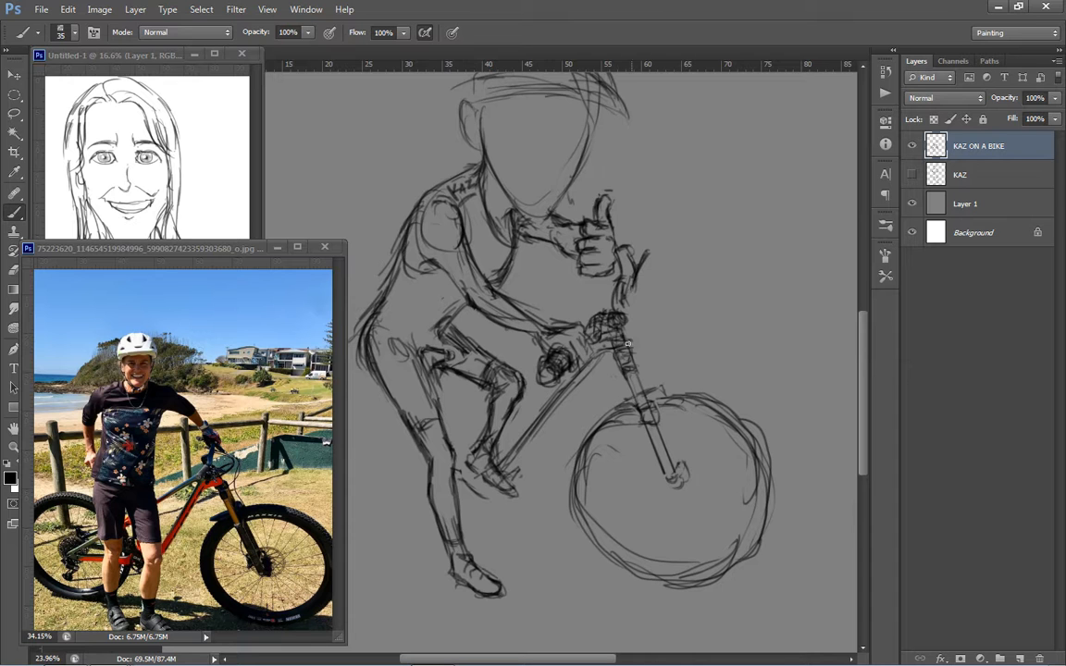
left_click_drag(653, 411, 632, 342)
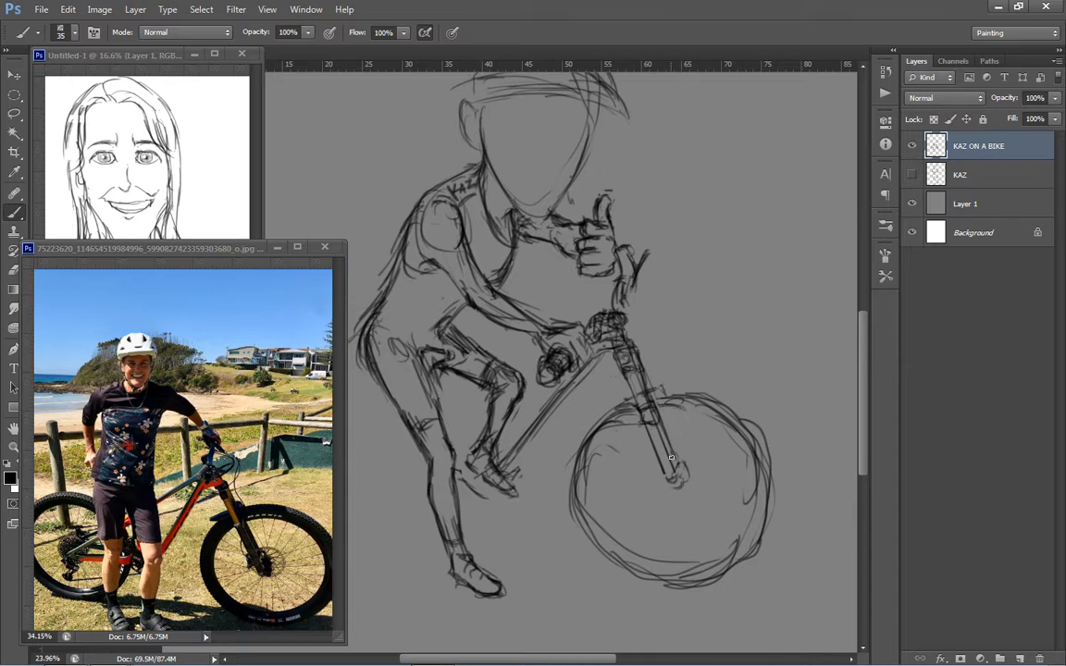
scroll(475, 445, "down", 2)
left_click_drag(468, 424, 482, 454)
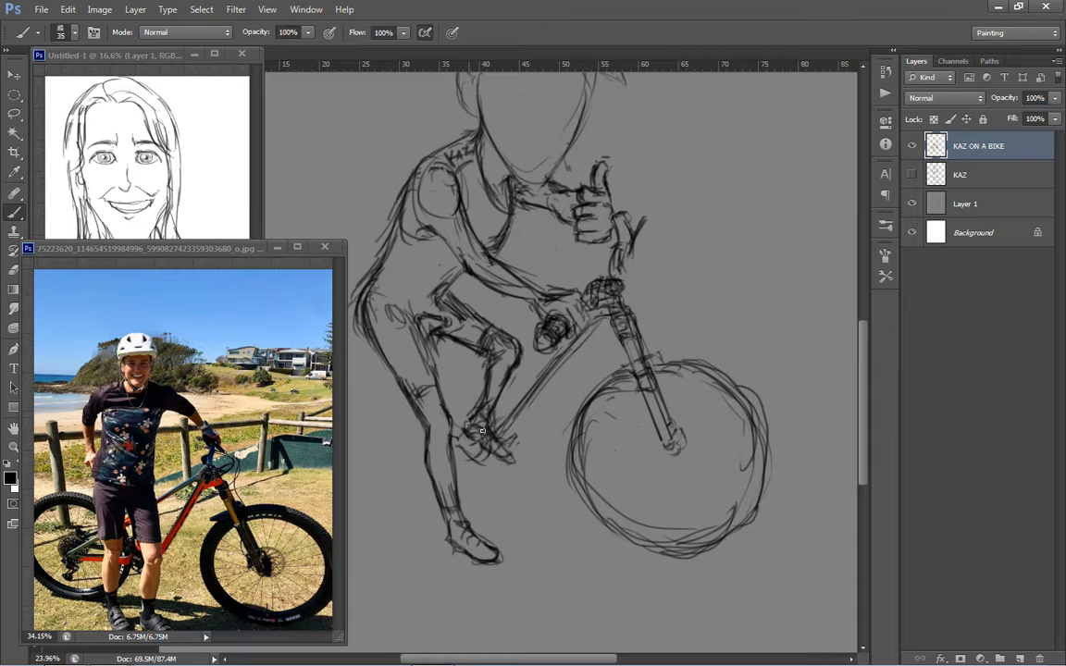
Sketch the frame tube running back behind the legs to a circular rear hub, and add the front hub's disc
left_click_drag(407, 399, 434, 383)
left_click_drag(522, 360, 557, 352)
left_click_drag(485, 385, 583, 342)
left_click_drag(498, 365, 533, 353)
left_click_drag(398, 404, 536, 347)
mouse_move(444, 365)
left_mouse_down()
mouse_move(427, 358)
mouse_move(451, 423)
left_mouse_up()
mouse_move(734, 373)
left_mouse_down()
mouse_move(718, 355)
mouse_move(792, 395)
left_mouse_up()
left_click_drag(639, 374, 660, 370)
Lasso the rear hub sketch, adjust it with Free Transform, and clear the selection
key("l")
left_click_drag(392, 350, 396, 342)
key("ctrl+t")
left_click_drag(392, 318, 406, 335)
key("Return")
key("ctrl+d")
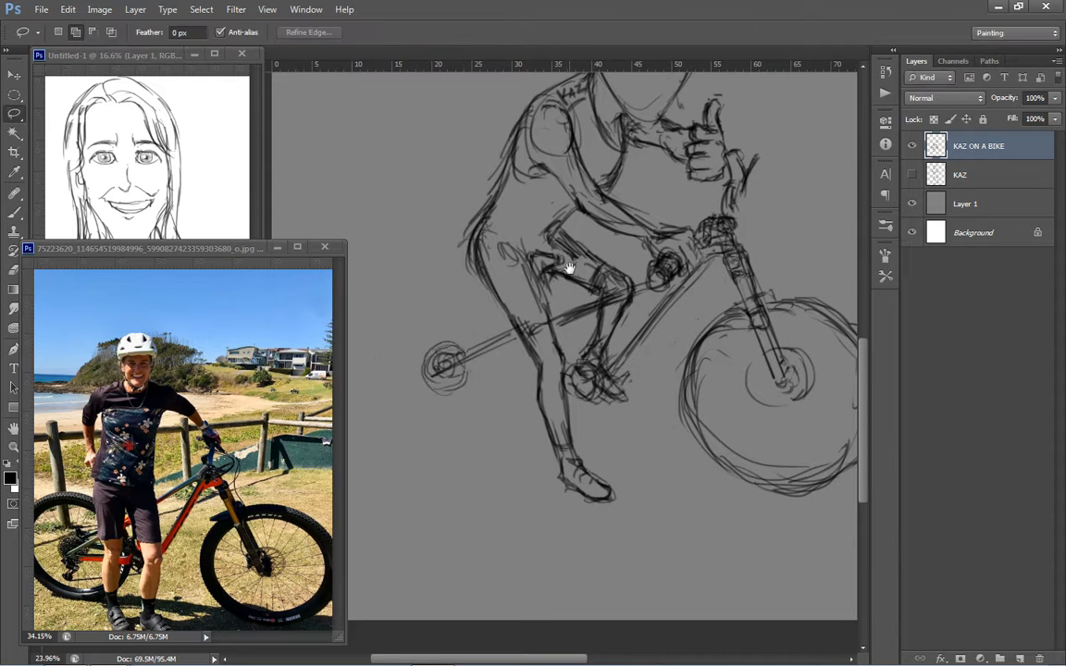
Darken the chainring at the far foot and sketch the chainstay from the rear hub to the crank
scroll(606, 252, "down", 2)
scroll(529, 303, "up", 2)
key("b")
mouse_move(648, 345)
left_mouse_down()
mouse_move(631, 375)
mouse_move(620, 359)
left_mouse_up()
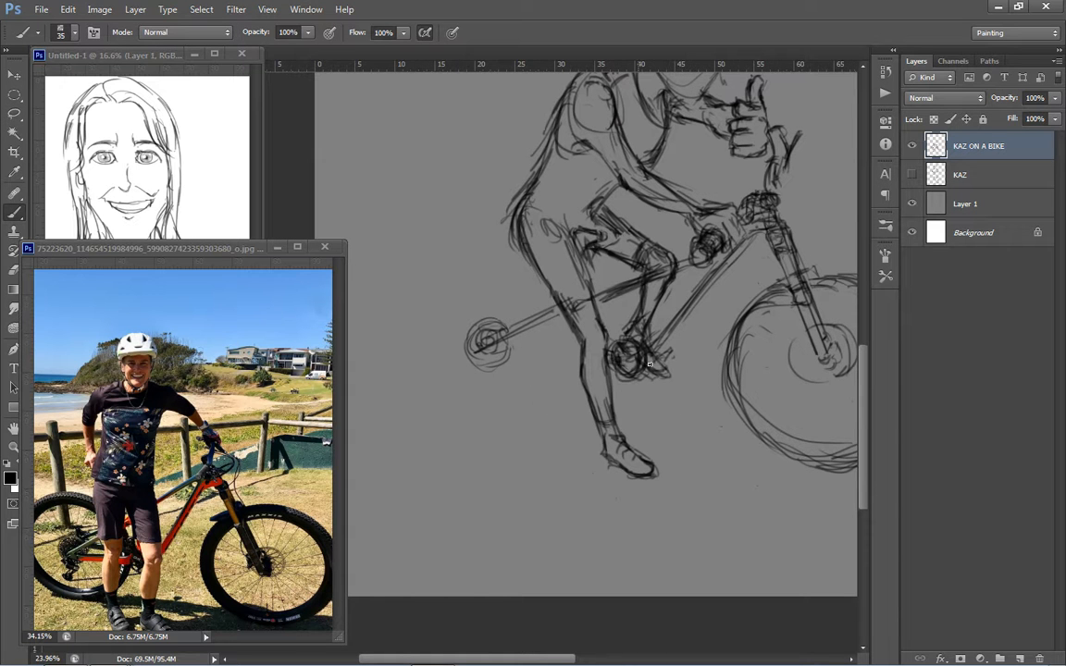
mouse_move(502, 356)
left_mouse_down()
mouse_move(569, 358)
mouse_move(580, 346)
mouse_move(488, 358)
left_mouse_up()
left_click_drag(508, 357, 577, 360)
left_click_drag(594, 310, 568, 292)
mouse_move(530, 194)
left_mouse_down()
mouse_move(543, 312)
mouse_move(505, 295)
left_mouse_up()
Lasso the front wheel, place a copy of it around the rear hub, and clear the selection
scroll(524, 296, "down", 4)
key("l")
mouse_move(686, 365)
left_mouse_down()
mouse_move(710, 277)
mouse_move(670, 377)
left_mouse_up()
key("v")
key("ctrl+z")
left_click_drag(775, 344, 524, 287)
key("ctrl+d")
Erase the rear wheel lines that cross the near leg and redraw the tyre edge beside it
key("e")
key("b")
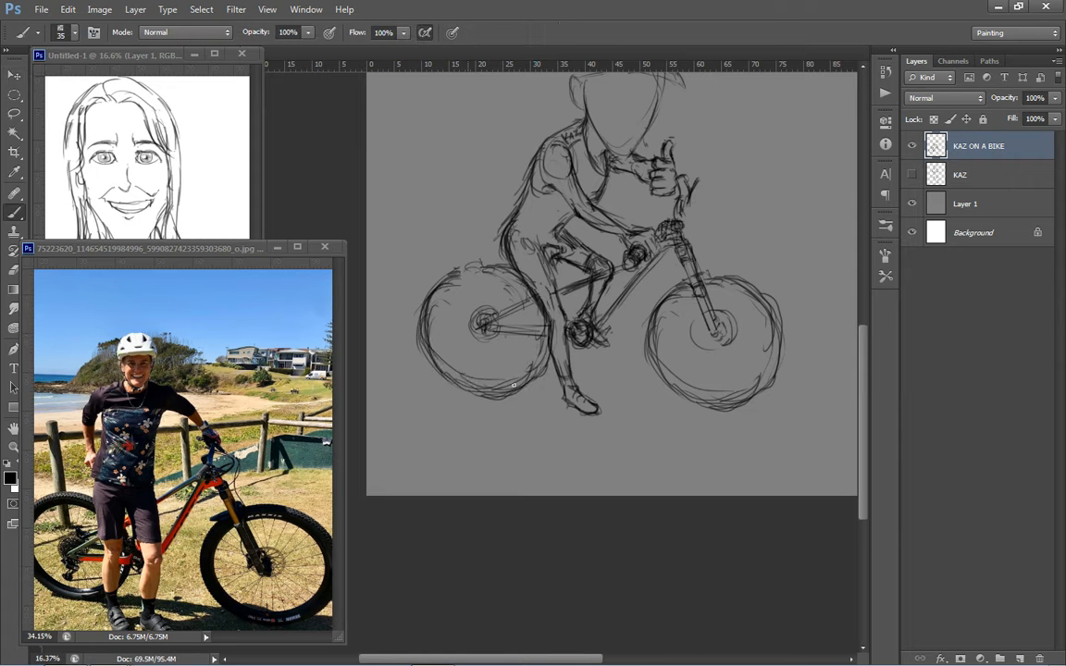
left_click_drag(553, 359, 542, 398)
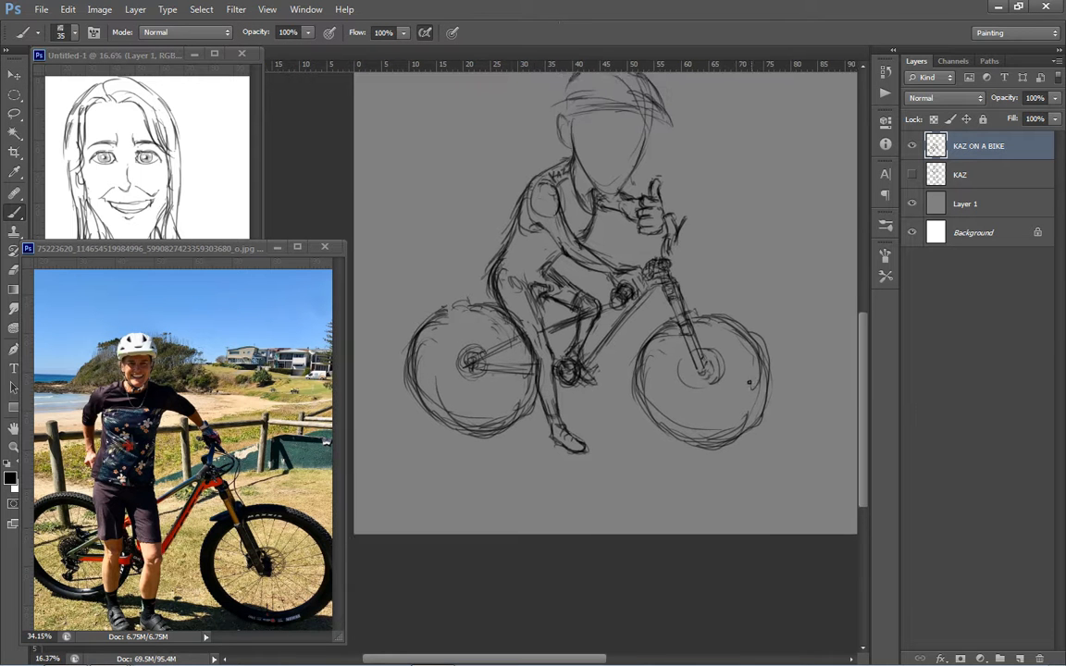
left_click_drag(754, 383, 621, 333)
Erase the rough guidelines inside the helmeted face and redraw the jaw and far cheek outline
left_click_drag(486, 331, 535, 297)
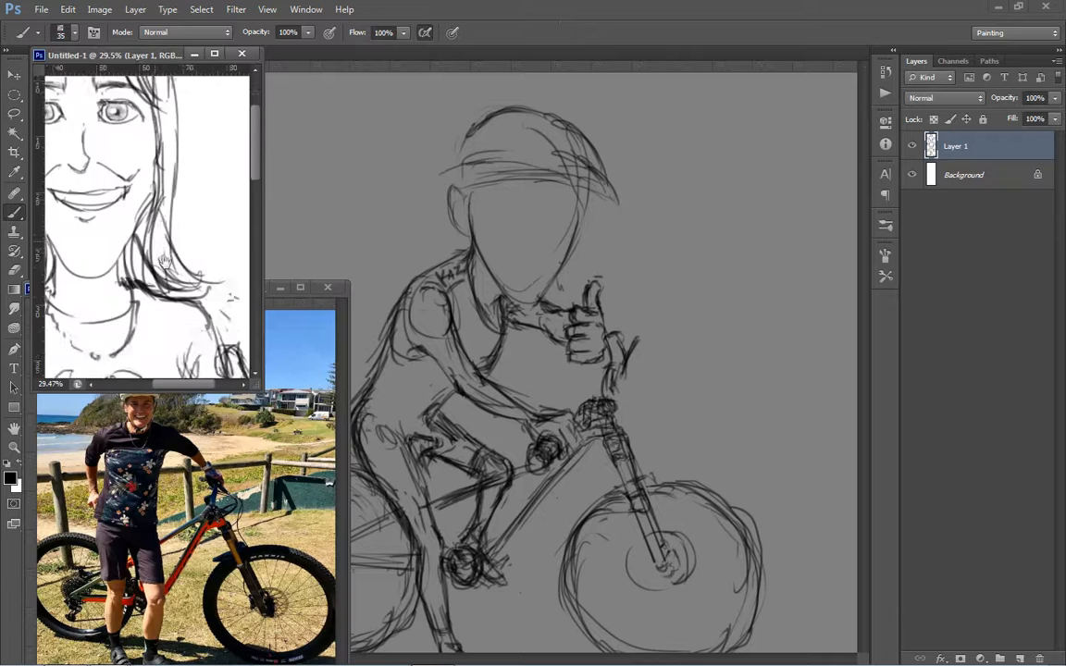
scroll(216, 281, "up", 4)
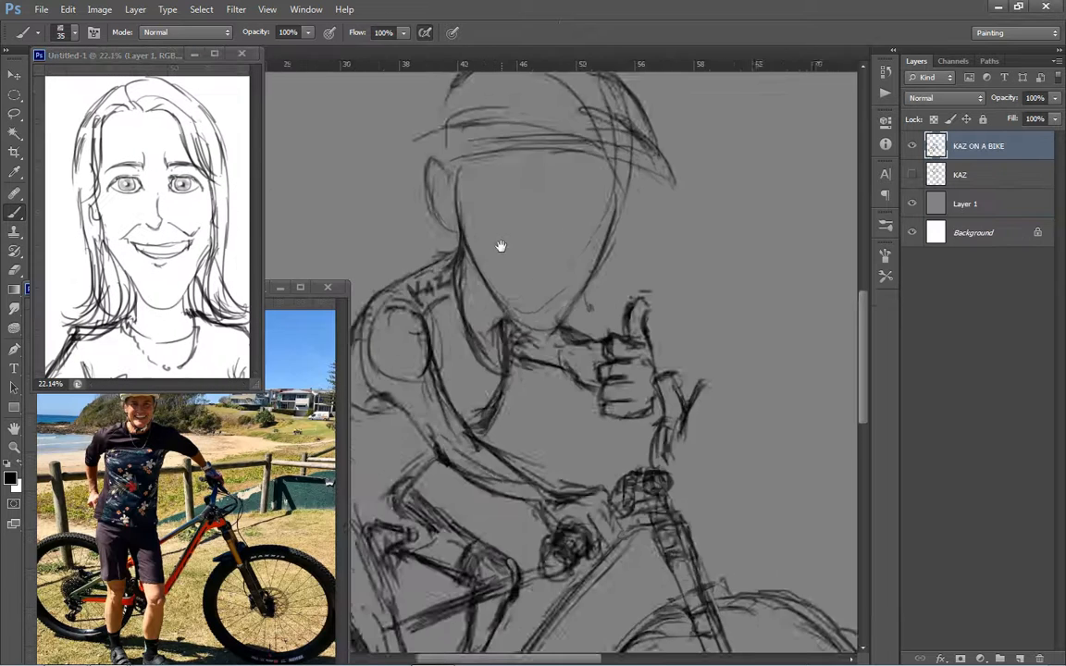
scroll(500, 278, "up", 3)
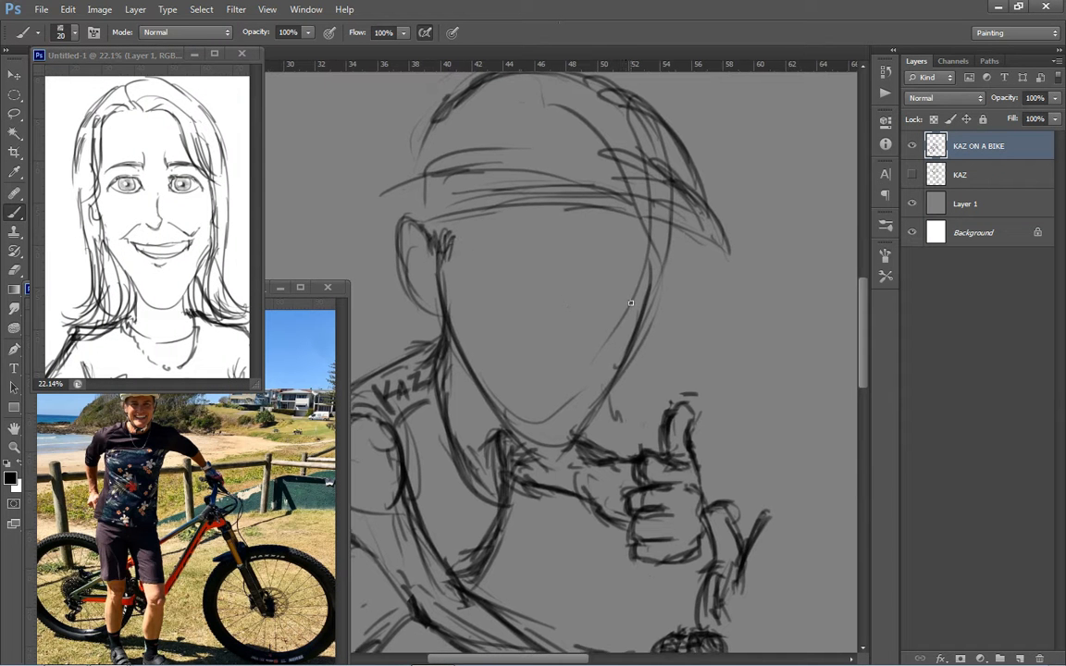
key("e")
mouse_move(569, 204)
left_mouse_down()
mouse_move(495, 378)
mouse_move(512, 347)
left_mouse_up()
key("b")
left_click_drag(450, 313, 529, 442)
left_click_drag(469, 354, 523, 444)
left_click_drag(649, 319, 657, 229)
Sketch the smiling mouth and the nose in three-quarter view, erasing and redrawing the nose bridge
mouse_move(513, 347)
left_mouse_down()
mouse_move(546, 332)
mouse_move(592, 364)
left_mouse_up()
mouse_move(495, 319)
left_mouse_down()
mouse_move(532, 349)
mouse_move(588, 361)
mouse_move(596, 341)
left_mouse_up()
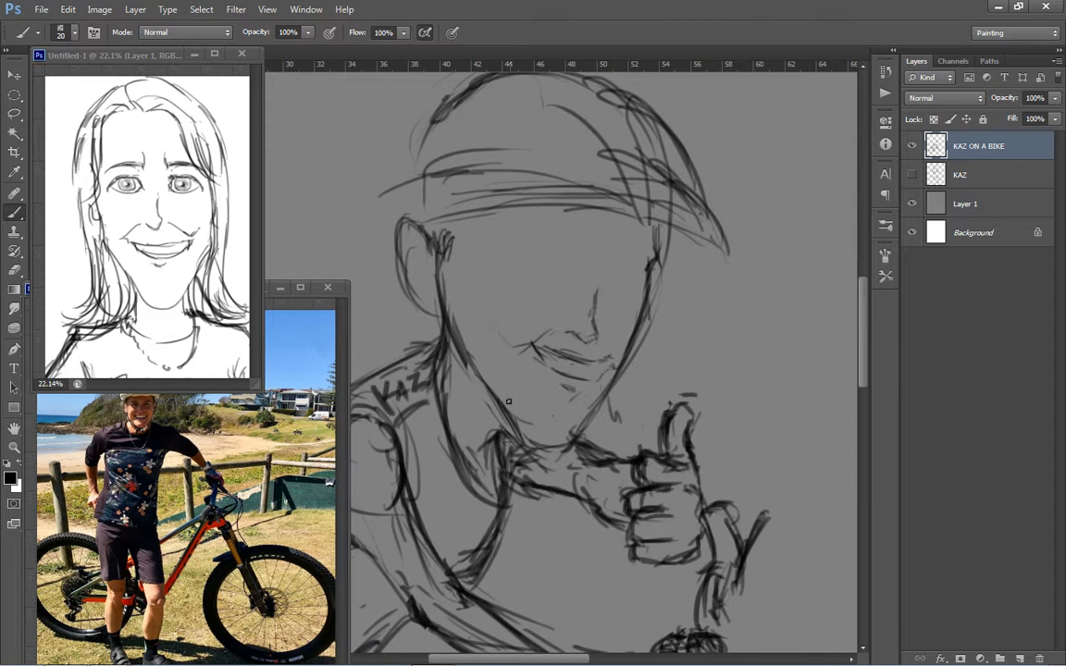
left_click_drag(593, 301, 593, 320)
key("e")
left_click_drag(607, 280, 592, 302)
key("b")
left_click_drag(593, 320, 593, 331)
Sketch the eyebrows, then lasso and reposition the brow strokes and clear the selection
left_click_drag(645, 262, 606, 267)
left_click_drag(529, 252, 568, 259)
key("l")
key("v")
left_click_drag(653, 277, 593, 256)
key("ctrl+d")
Redraw the near eyebrow's arch and sketch the near eye with its upper lid and iris
scroll(588, 259, "up", 4)
key("b")
mouse_move(472, 254)
left_mouse_down()
mouse_move(571, 245)
mouse_move(598, 225)
left_mouse_up()
mouse_move(487, 273)
left_mouse_down()
mouse_move(535, 257)
mouse_move(574, 286)
left_mouse_up()
left_click_drag(493, 274, 561, 265)
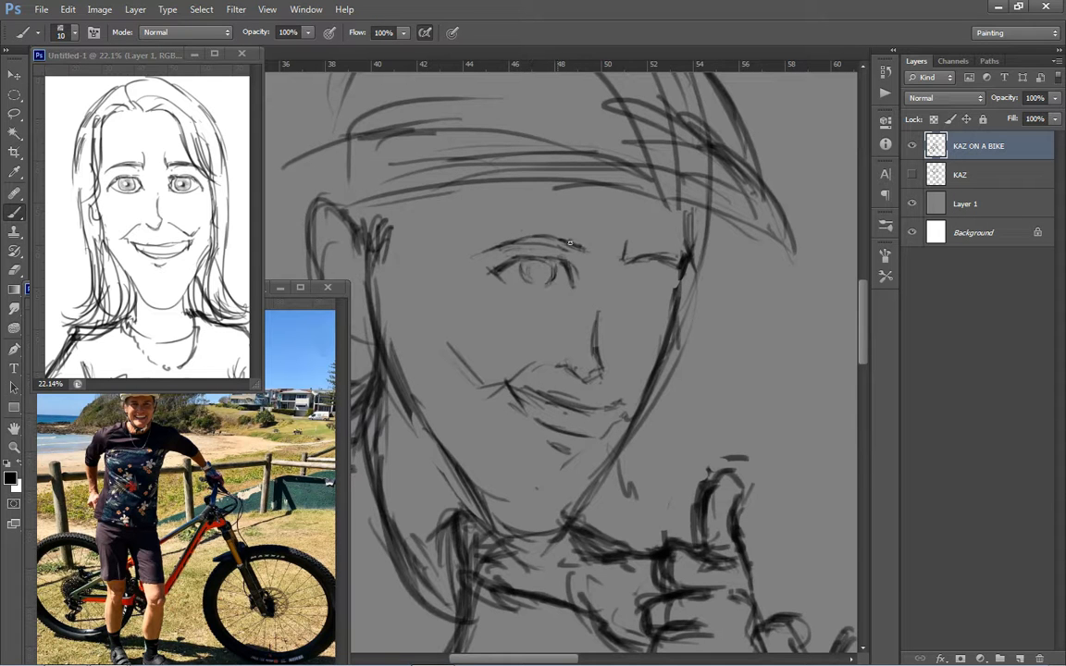
Lasso the near and far eyebrows in turn, nudge each one up slightly, and clear the selection
key("l")
left_click_drag(427, 246, 449, 251)
left_click_drag(596, 258, 599, 247)
key("ctrl+d")
mouse_move(681, 255)
left_mouse_down()
mouse_move(658, 276)
mouse_move(683, 250)
left_mouse_up()
left_click_drag(625, 265, 629, 258)
key("ctrl+d")
Add the near eyebrow's inner frown stroke, darken the near eye's lid and iris, and adjust their placement
key("b")
left_click_drag(597, 224, 595, 242)
mouse_move(526, 271)
left_mouse_down()
mouse_move(580, 271)
mouse_move(538, 294)
mouse_move(569, 279)
mouse_move(581, 242)
left_mouse_up()
key("e")
key("b")
key("l")
key("v")
key("ctrl+d")
Clean up the lines around the nose tip and redraw the near cheek crease and the lips
key("b")
key("e")
mouse_move(582, 371)
left_mouse_down()
mouse_move(599, 378)
mouse_move(616, 353)
left_mouse_up()
key("b")
left_click_drag(454, 344, 467, 324)
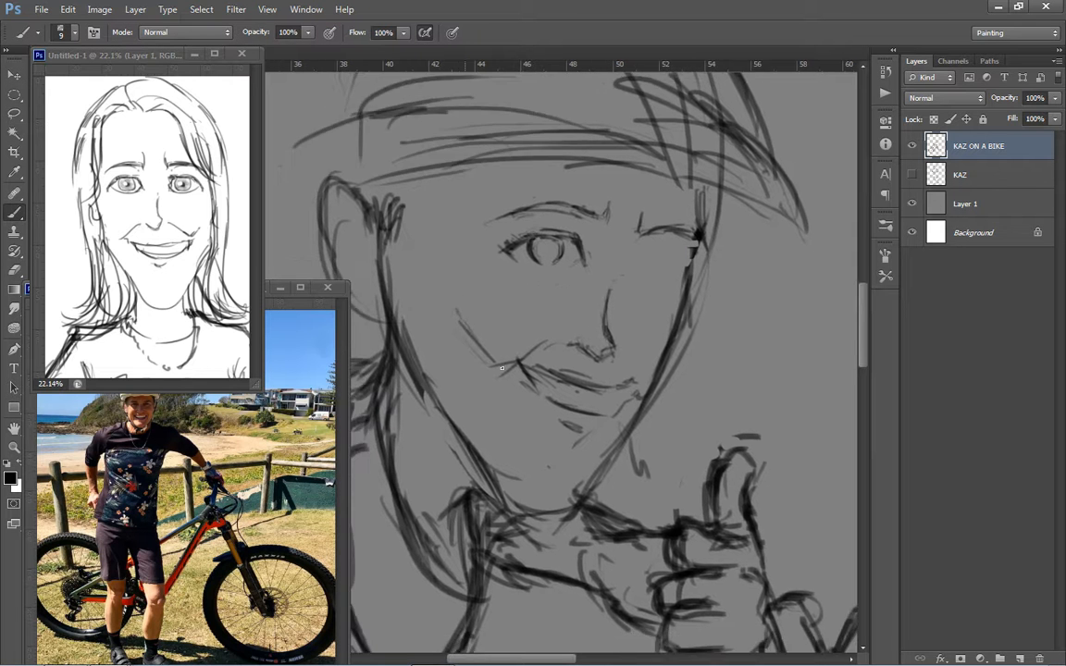
left_click_drag(537, 370, 579, 341)
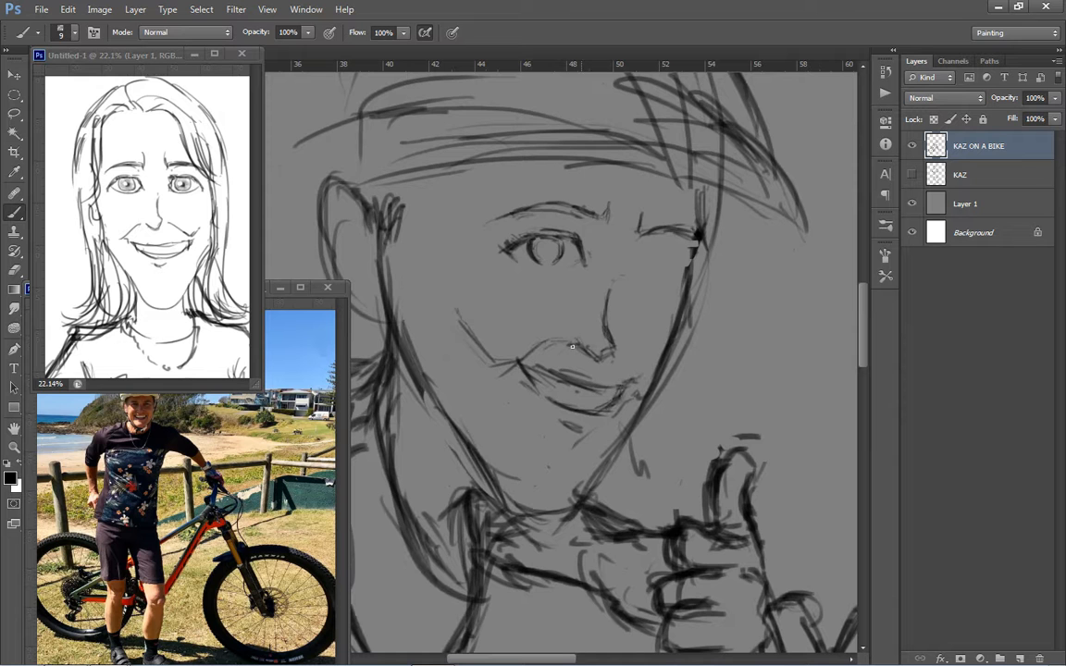
Enlarge the brush, replace the far face contour with a shaped brow and cheek line, and sketch the far eye
key("bracketright")
key("bracketright")
key("e")
left_click_drag(682, 293, 668, 354)
key("b")
mouse_move(691, 252)
left_mouse_down()
mouse_move(688, 327)
mouse_move(639, 412)
left_mouse_up()
left_click_drag(433, 419, 450, 426)
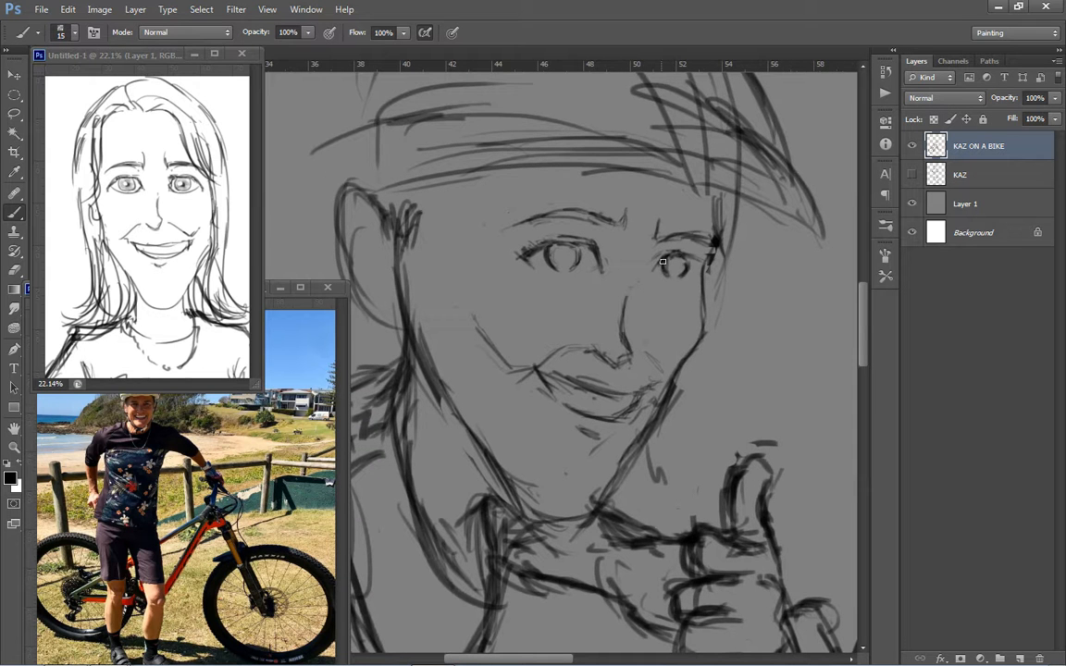
Tidy the far brow and temple lines, erase the near cheek crease, and redraw it running from the cheek toward the nose
key("e")
key("b")
mouse_move(668, 301)
left_mouse_down()
mouse_move(664, 327)
mouse_move(624, 336)
left_mouse_up()
left_click_drag(767, 481, 721, 481)
mouse_move(662, 239)
left_mouse_down()
mouse_move(587, 183)
mouse_move(637, 171)
left_mouse_up()
key("e")
key("b")
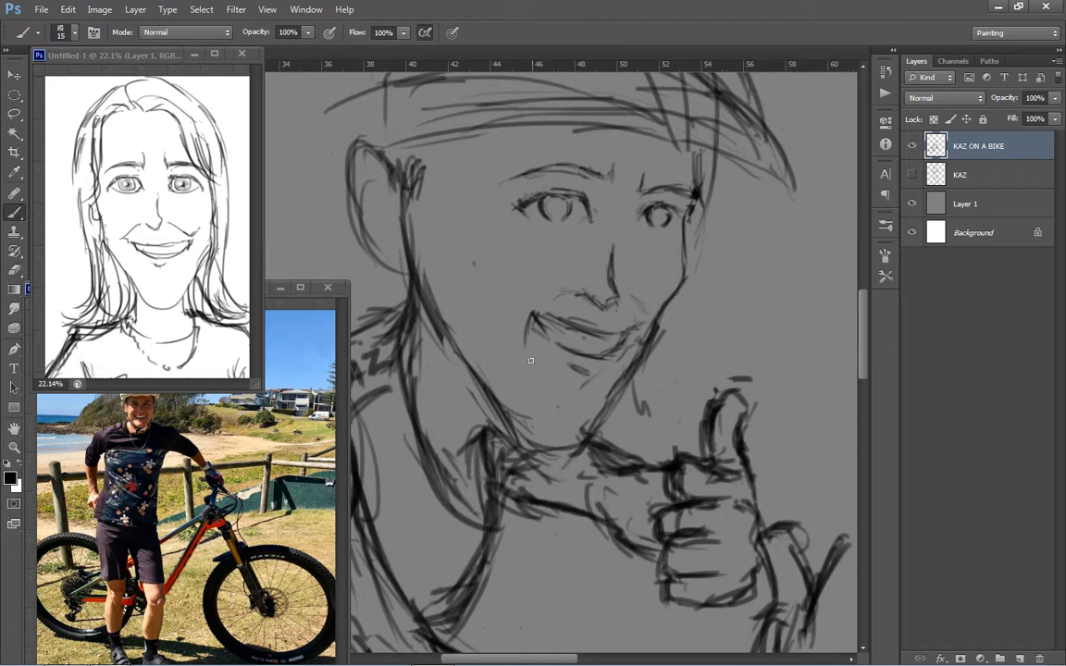
left_click_drag(496, 300, 555, 272)
Lasso both eyes with their eyebrows, nudge them slightly, and clear the selection
mouse_move(621, 224)
left_mouse_down()
mouse_move(597, 237)
mouse_move(607, 251)
left_mouse_up()
key("l")
key("v")
left_click_drag(615, 200, 610, 200)
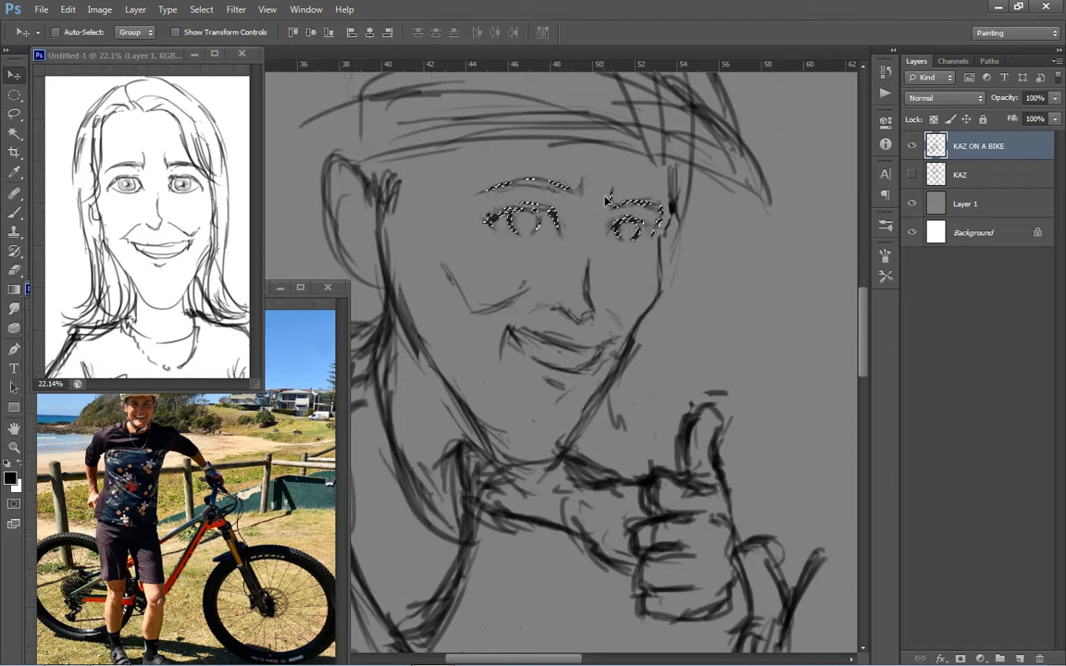
key("ctrl+d")
key("b")
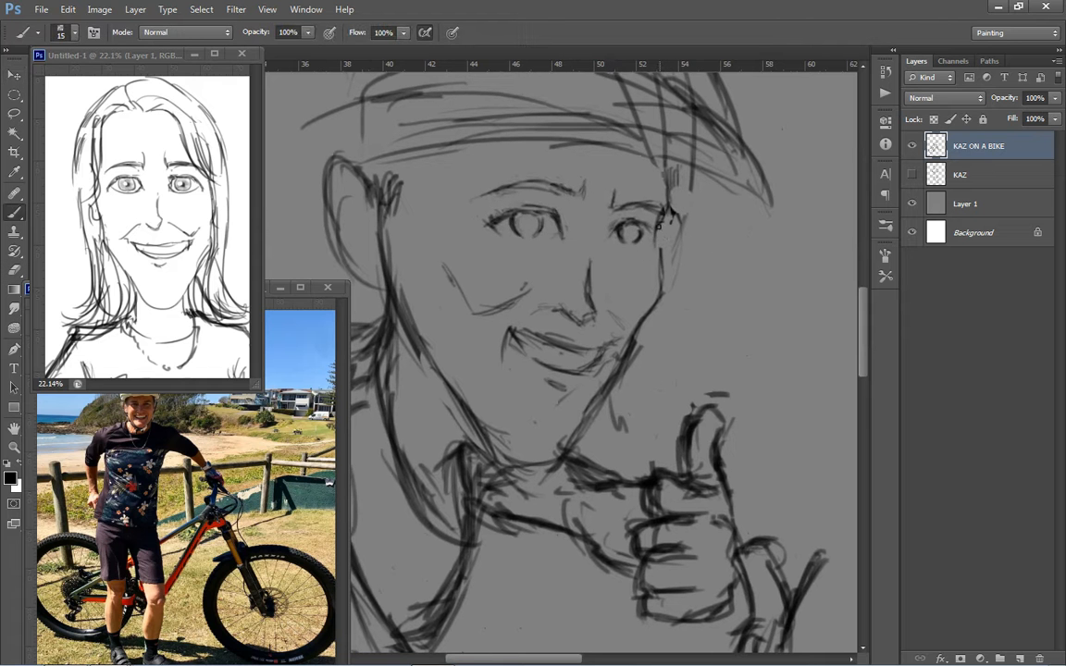
Lasso the irises of both eyes and shift them slightly within the eye outlines
key("l")
key("v")
mouse_move(552, 243)
left_mouse_down()
mouse_move(676, 279)
mouse_move(604, 268)
mouse_move(577, 218)
left_mouse_up()
scroll(647, 269, "down", 3)
scroll(604, 268, "up", 4)
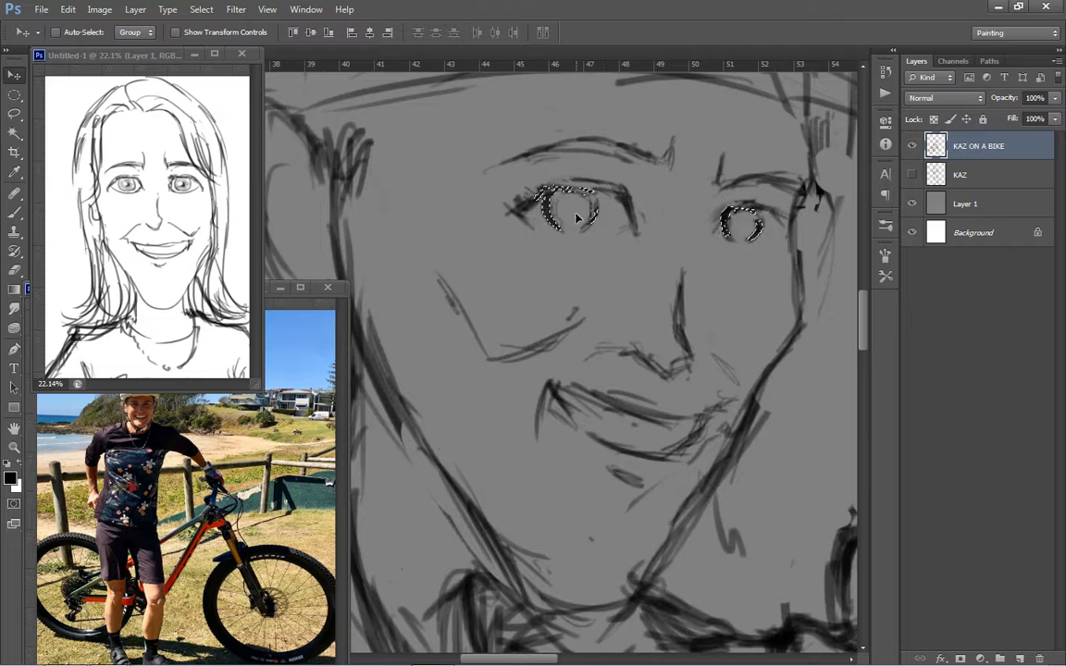
scroll(593, 218, "down", 4)
scroll(657, 264, "up", 3)
Clean up the lower lip, shift the lassoed nose slightly with a free transform, and refine the cheek creases around it
key("e")
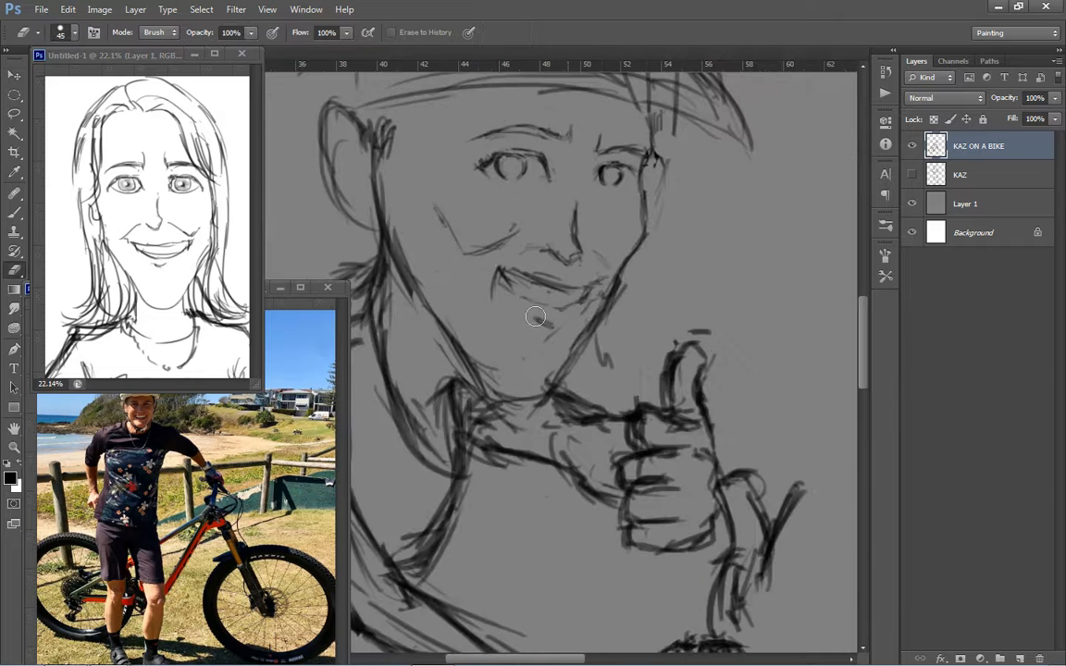
key("b")
key("l")
key("ctrl+t")
left_click_drag(573, 272, 586, 256)
key("Return")
key("v")
key("ctrl+d")
key("e")
key("b")
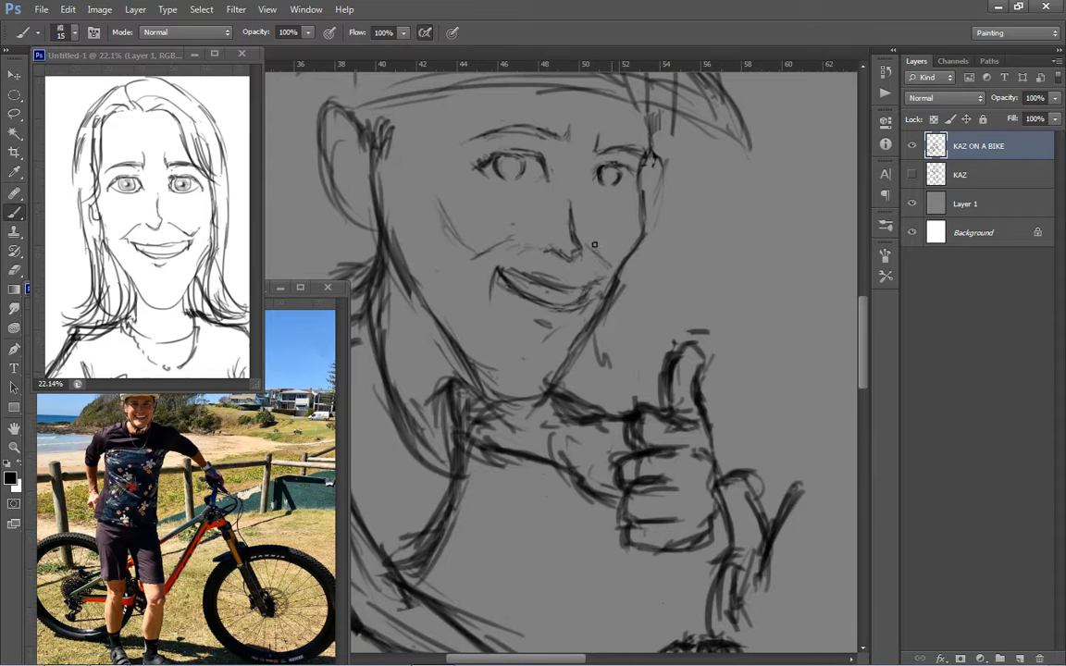
Lasso the near ear and side of the face, nudge them slightly inward, and clear the selection
left_click_drag(396, 256, 436, 316)
key("l")
left_click_drag(436, 185, 438, 199)
key("v")
left_click_drag(416, 237, 422, 238)
key("ctrl+d")
Draw the inner ear lines and add pupils to both eyes, bringing the full-length bike photo to the front
key("b")
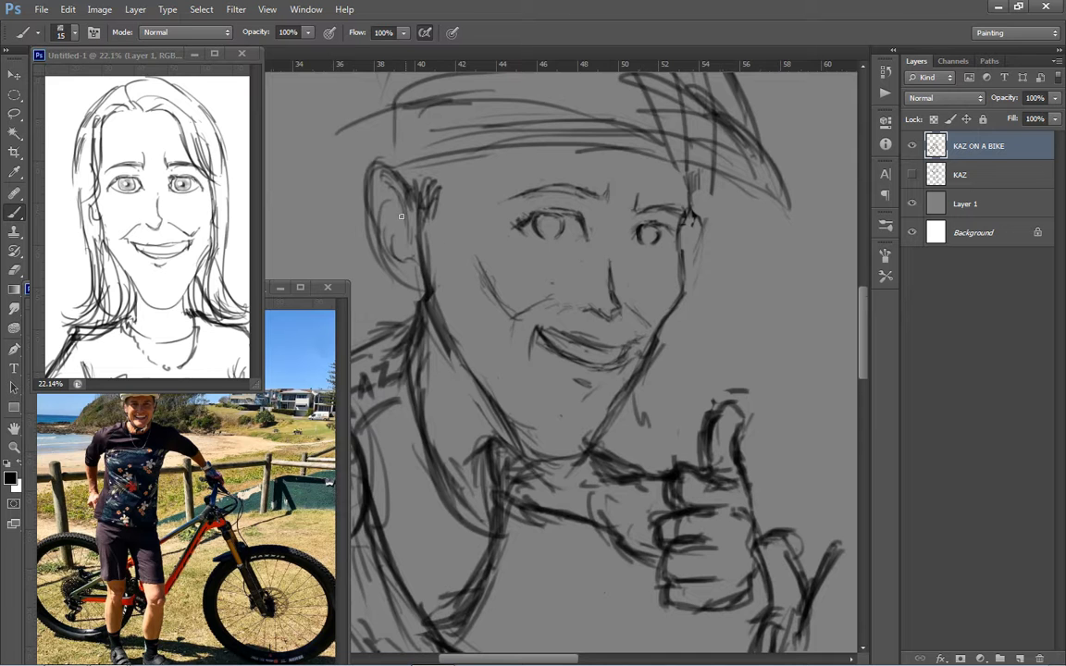
left_click_drag(493, 200, 460, 333)
left_click(307, 288)
left_click(700, 238)
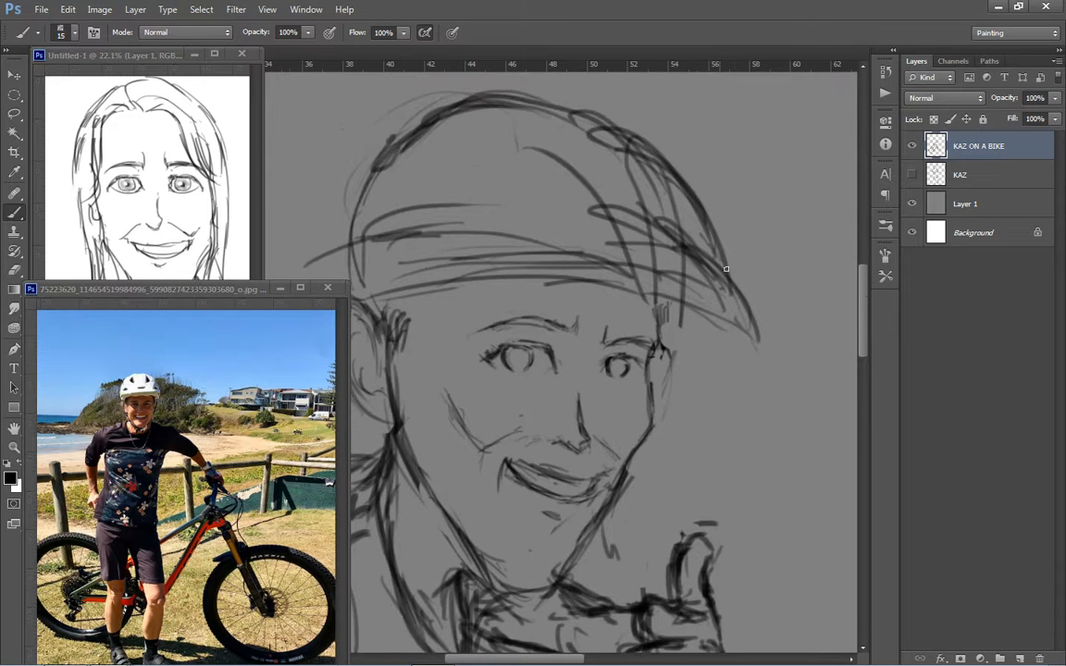
left_click_drag(364, 281, 390, 240)
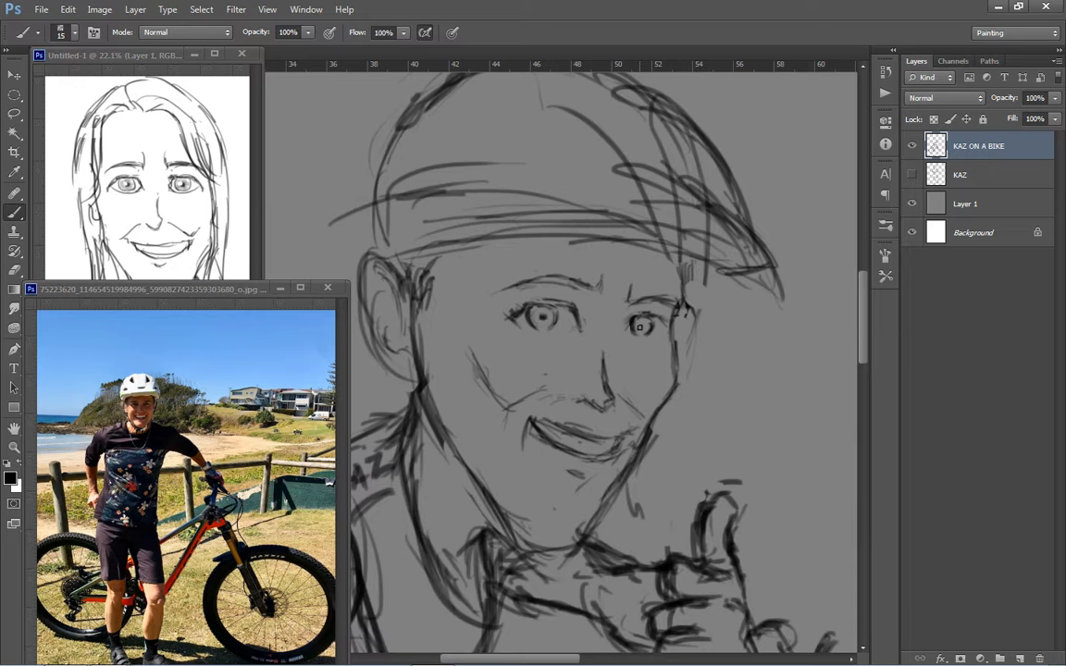
Thin the far face contour beside the eye and set up the helmeted rider photo IMG_2240.jpeg next to the sketch
mouse_move(663, 383)
left_mouse_down()
mouse_move(583, 343)
mouse_move(653, 319)
mouse_move(672, 349)
mouse_move(671, 383)
left_mouse_up()
key("r")
key("e")
left_click_drag(671, 385, 675, 346)
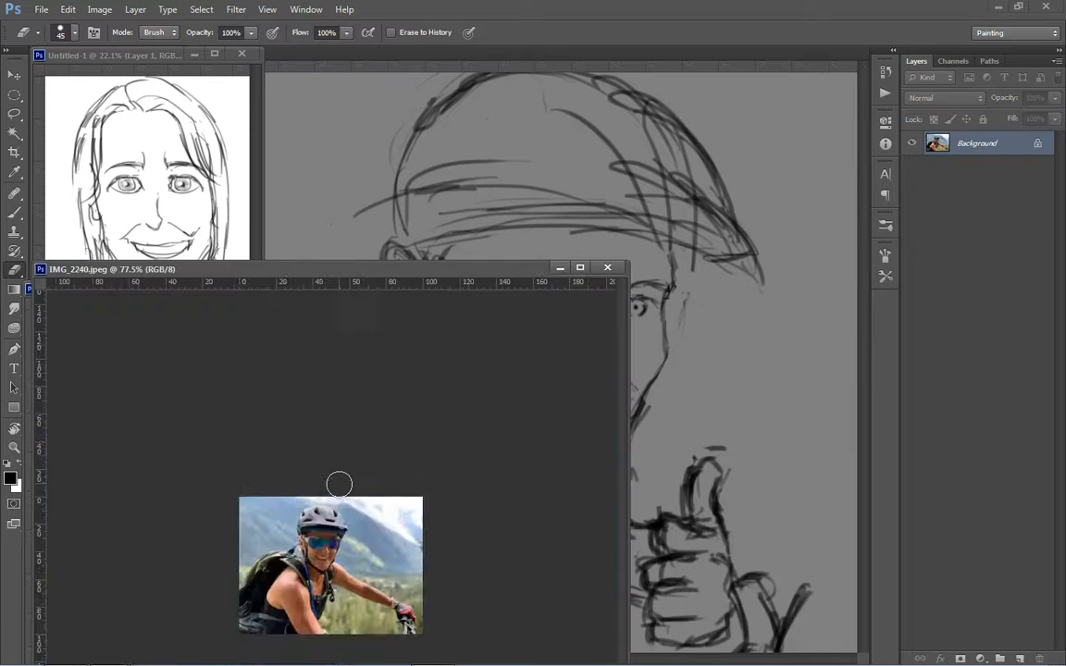
mouse_move(581, 427)
left_mouse_down()
mouse_move(676, 414)
mouse_move(674, 425)
left_mouse_up()
left_click_drag(768, 314, 761, 362)
Refine the face contour on both sides, erasing the overlapping strokes below the near ear and along the jaw
key("b")
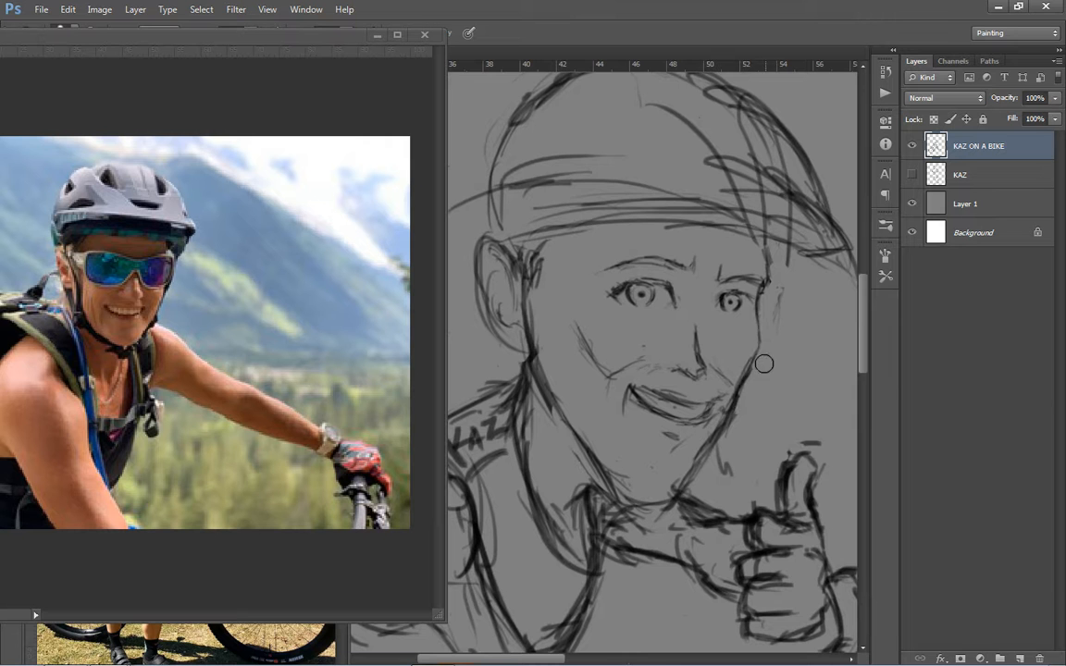
left_click_drag(729, 471, 722, 471)
key("e")
left_click_drag(561, 423, 525, 357)
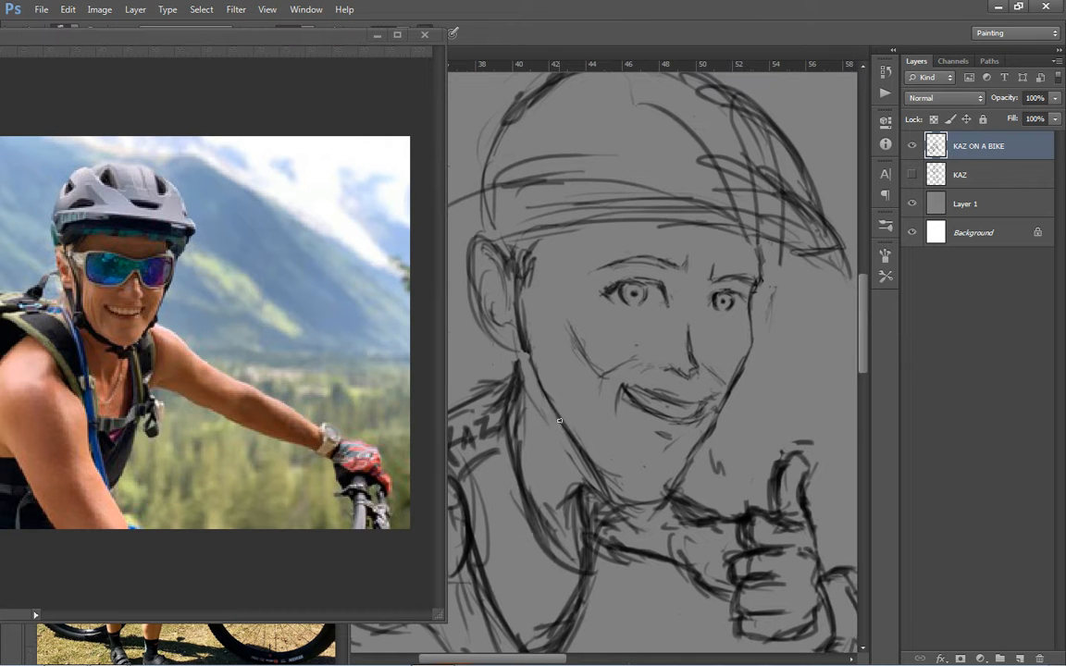
mouse_move(672, 414)
left_mouse_down()
mouse_move(645, 403)
mouse_move(649, 432)
left_mouse_up()
Lasso the whole head with its helmet, shift it slightly down toward the shoulders, and clear the selection
key("ctrl+minus")
key("l")
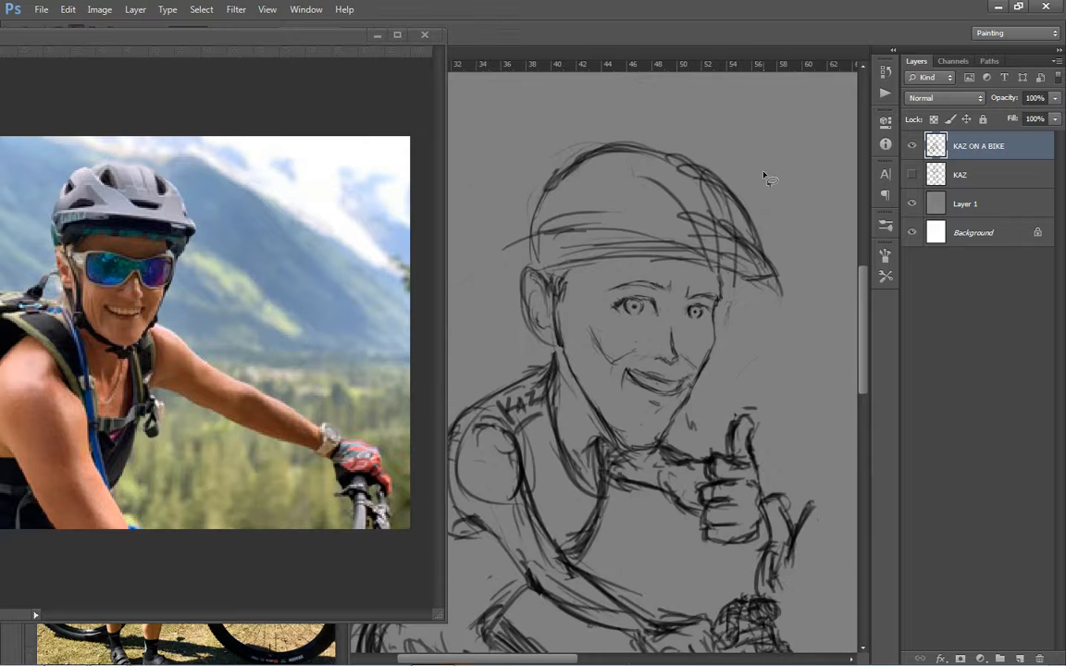
left_click_drag(493, 304, 553, 351)
key("v")
left_click_drag(740, 297, 738, 306)
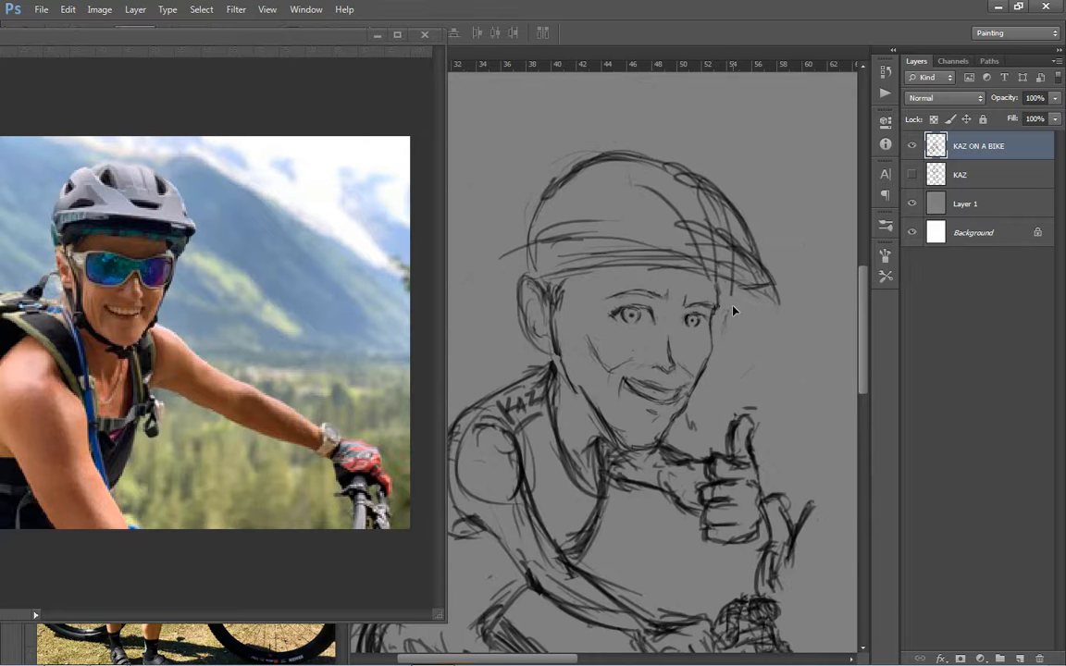
key("ctrl+d")
Erase the rough strokes around the lips, far cheek and jawline, enlarging the rider photo to compare the smile
left_click_drag(726, 418, 787, 418)
key("e")
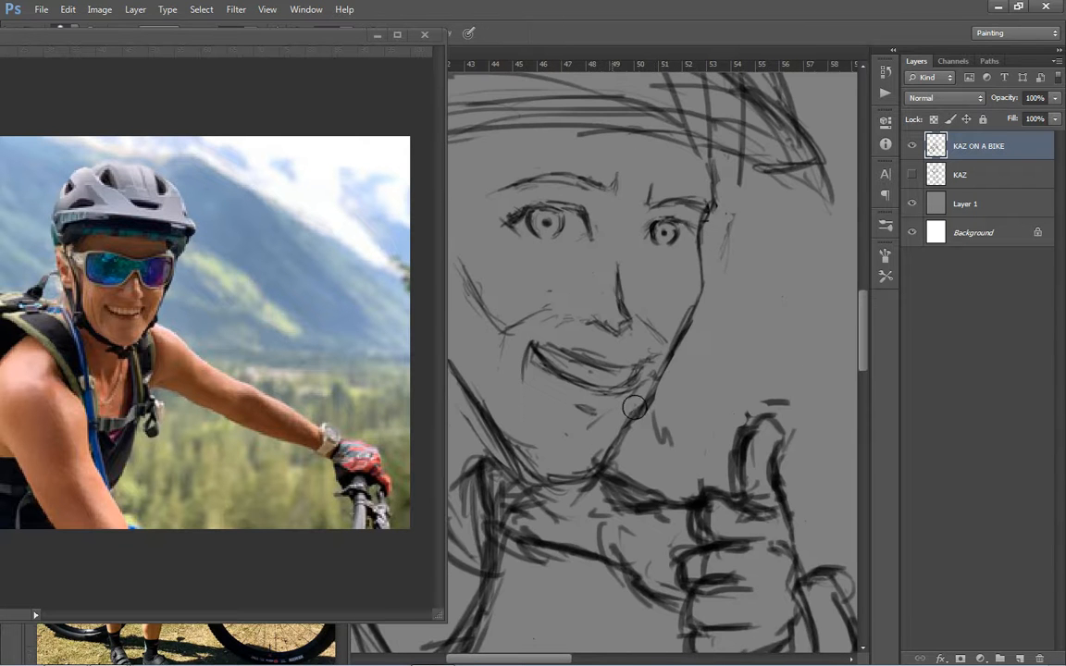
left_click_drag(712, 293, 725, 259)
left_click(675, 400)
left_click_drag(592, 314, 696, 381)
left_click_drag(517, 347, 548, 375)
left_click_drag(640, 473, 608, 462)
mouse_move(638, 389)
left_mouse_down()
mouse_move(615, 411)
mouse_move(583, 405)
left_mouse_up()
left_click_drag(597, 409, 553, 402)
left_click_drag(283, 359, 329, 361)
left_click_drag(573, 444, 594, 459)
key("b")
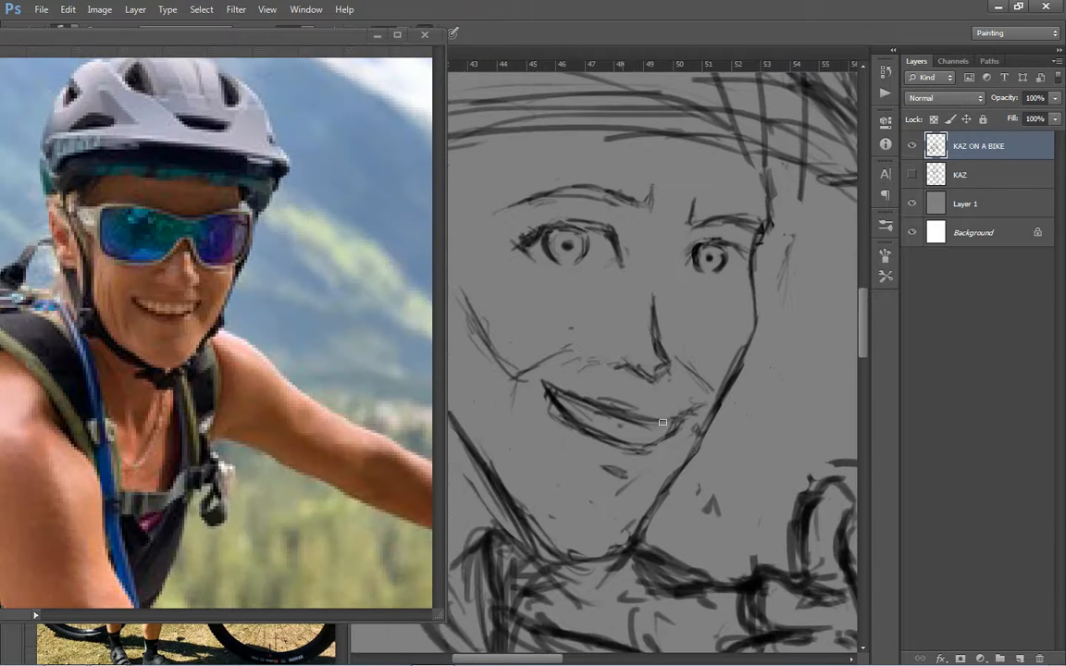
Redraw the lower lip and the far mouth corner and darken the short shadow mark beneath the lip
left_click_drag(684, 423, 622, 452)
left_click_drag(656, 487, 677, 512)
key("e")
mouse_move(542, 402)
left_mouse_down()
mouse_move(524, 401)
mouse_move(591, 381)
left_mouse_up()
key("b")
Refine both eyes by strengthening the near eye's lash line and cleaning and redrawing the far eye's outline
left_click_drag(476, 273, 542, 257)
mouse_move(802, 331)
left_mouse_down()
mouse_move(655, 317)
mouse_move(620, 349)
left_mouse_up()
key("e")
mouse_move(694, 276)
left_mouse_down()
mouse_move(711, 287)
mouse_move(700, 283)
left_mouse_up()
key("b")
left_click_drag(719, 269, 734, 289)
mouse_move(563, 253)
left_mouse_down()
mouse_move(575, 265)
mouse_move(543, 264)
left_mouse_up()
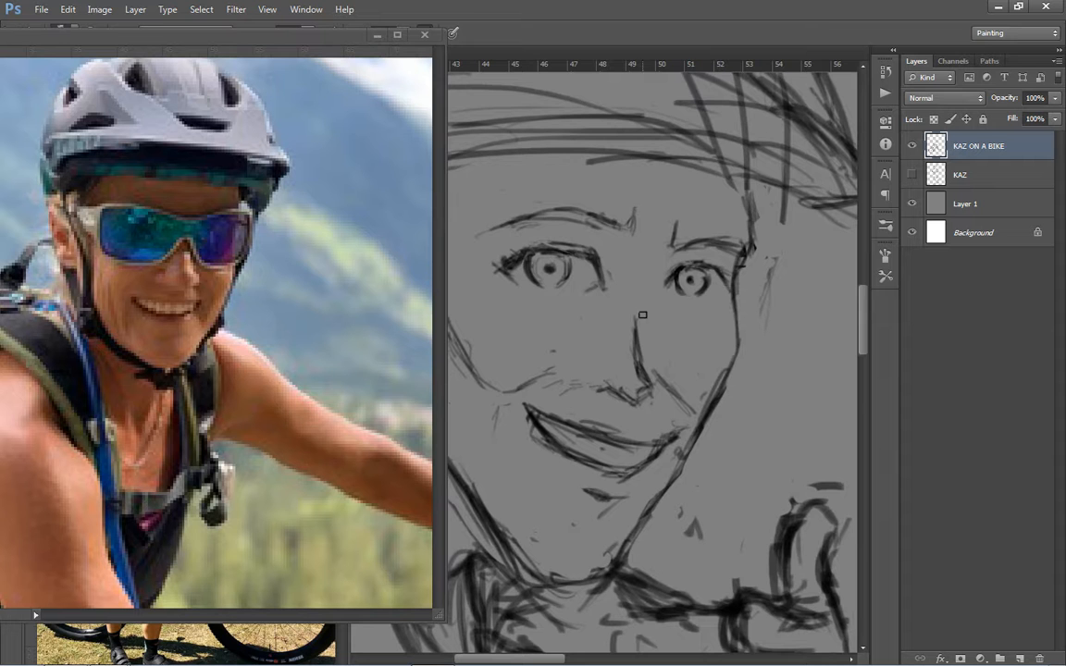
Erase the rough nose strokes and redraw the bridge and tip as a cleaner curve
key("e")
key("b")
mouse_move(657, 390)
left_mouse_down()
mouse_move(633, 402)
mouse_move(621, 380)
mouse_move(619, 402)
mouse_move(669, 416)
left_mouse_up()
left_click_drag(656, 304, 678, 269)
Bring the helmet into view in both the sketch and the rider photo, and erase the sketched helmet's long pointed peak
key("ctrl+0")
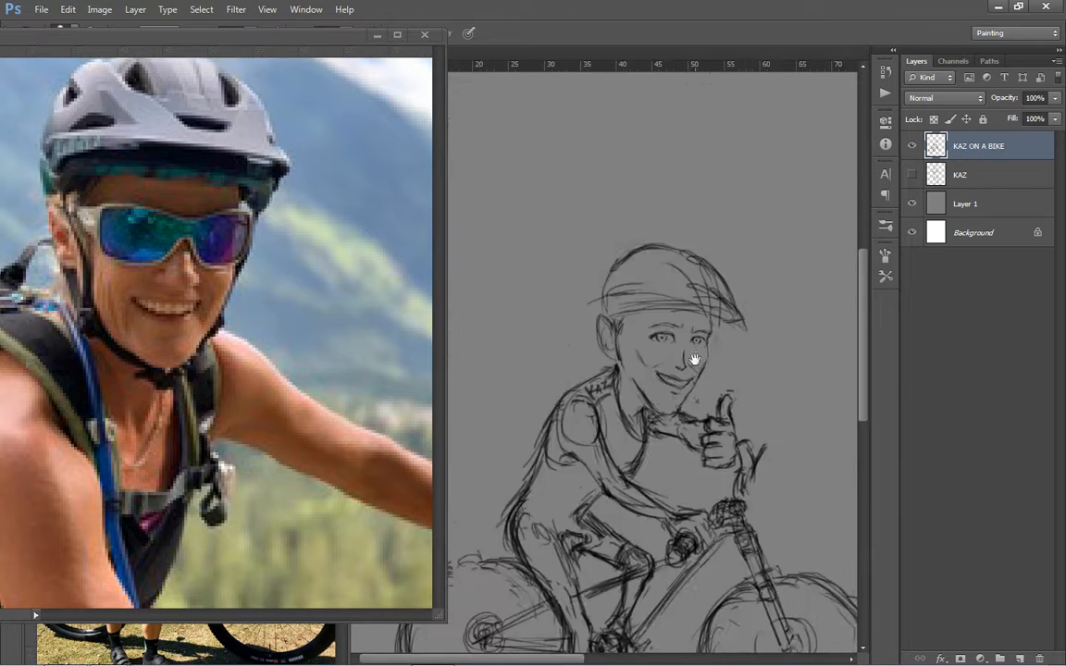
left_click(358, 306)
scroll(358, 307, "down", 2)
left_click(711, 296)
scroll(711, 296, "up", 2)
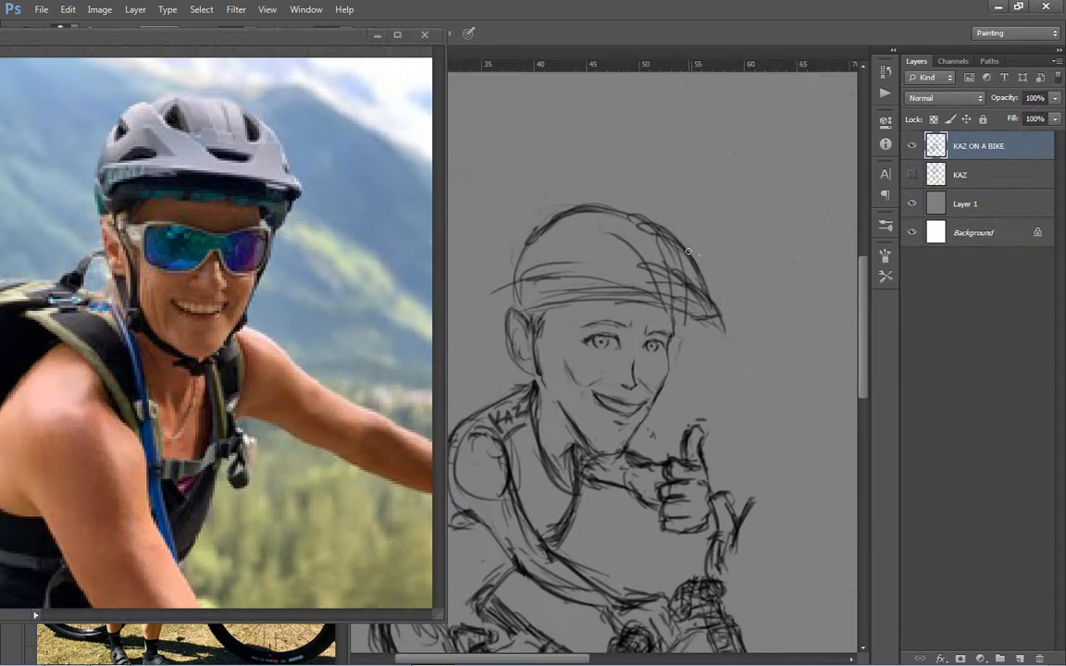
key("e")
mouse_move(707, 265)
left_mouse_down()
mouse_move(715, 321)
mouse_move(674, 311)
left_mouse_up()
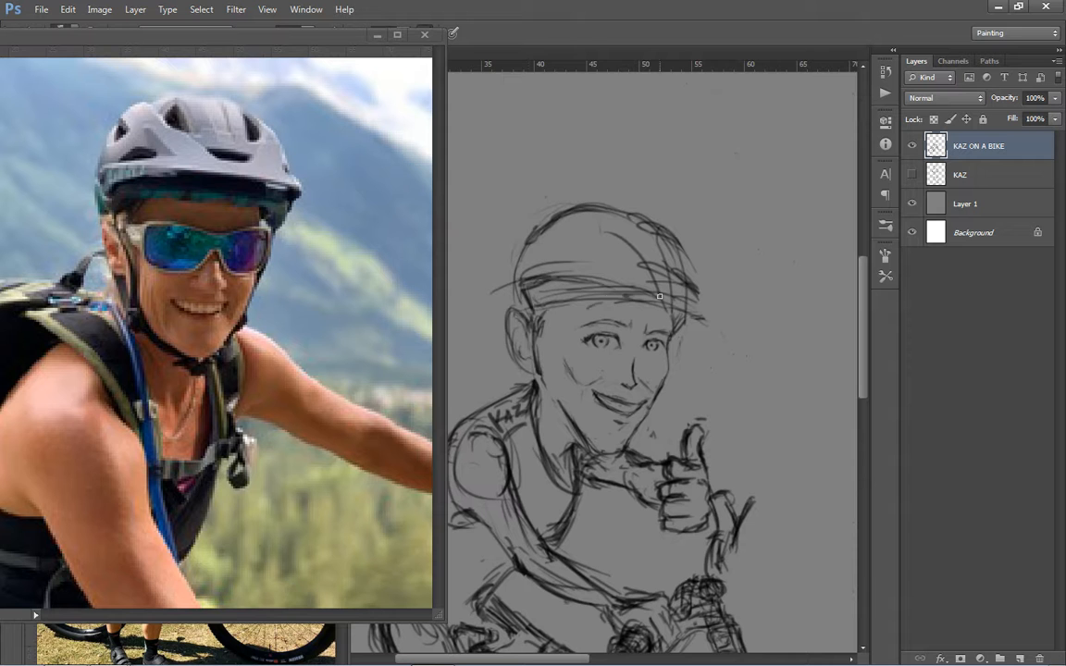
Redraw the helmet after the photo with a shorter peak, a defined rim band and several vent openings
key("b")
mouse_move(591, 279)
left_mouse_down()
mouse_move(610, 243)
mouse_move(649, 270)
left_mouse_up()
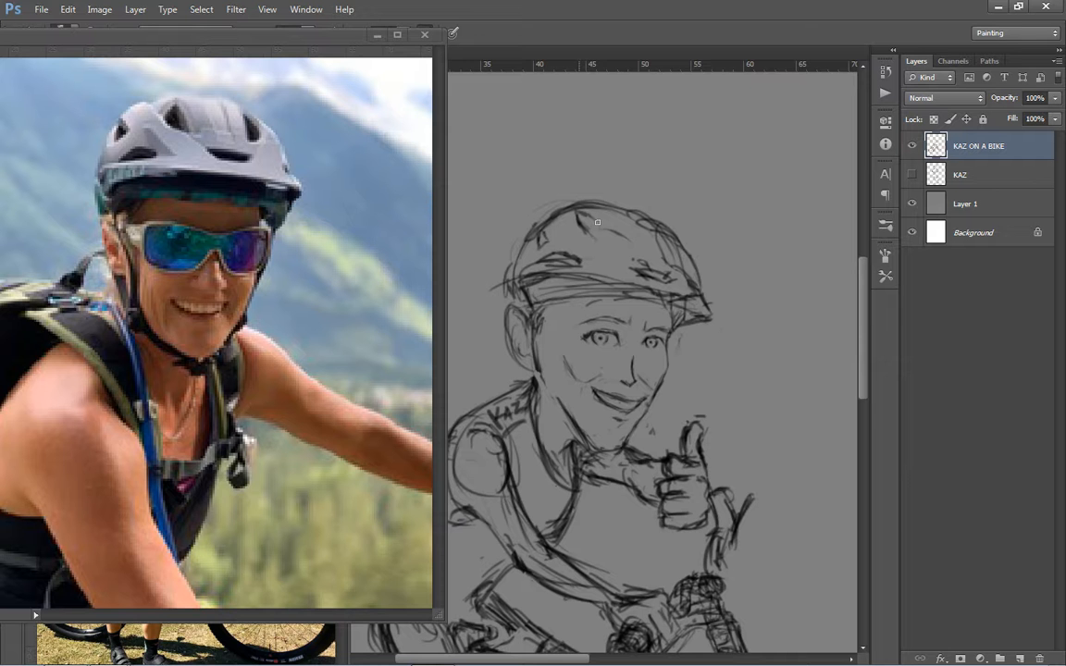
left_click_drag(649, 223, 671, 252)
left_click_drag(511, 308, 544, 273)
mouse_move(566, 375)
left_mouse_down()
mouse_move(554, 340)
mouse_move(724, 321)
left_mouse_up()
Lasso the head, shoulder lettering and thumbs-up hand, shift them slightly back and down, and clear the selection
scroll(725, 322, "up", 4)
scroll(703, 352, "down", 8)
mouse_move(712, 380)
left_mouse_down()
mouse_move(476, 342)
mouse_move(719, 238)
left_mouse_up()
scroll(641, 342, "up", 4)
scroll(652, 295, "down", 2)
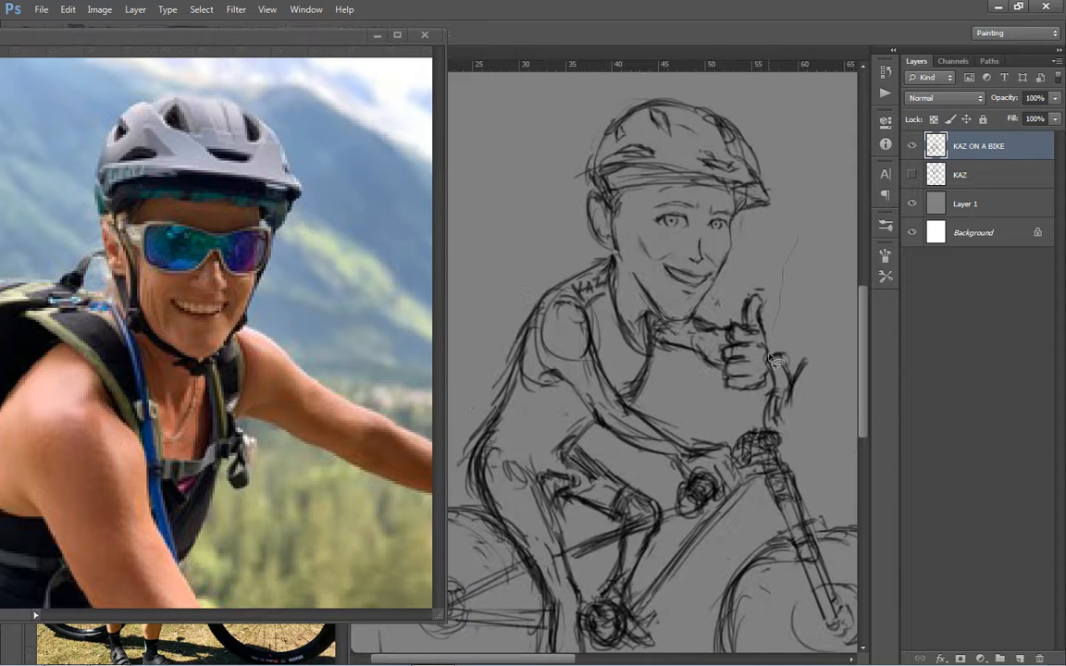
left_click_drag(580, 123, 795, 217)
key("v")
mouse_move(752, 241)
left_mouse_down()
mouse_move(743, 244)
mouse_move(762, 271)
left_mouse_up()
left_click_drag(688, 281, 684, 287)
key("ctrl+d")
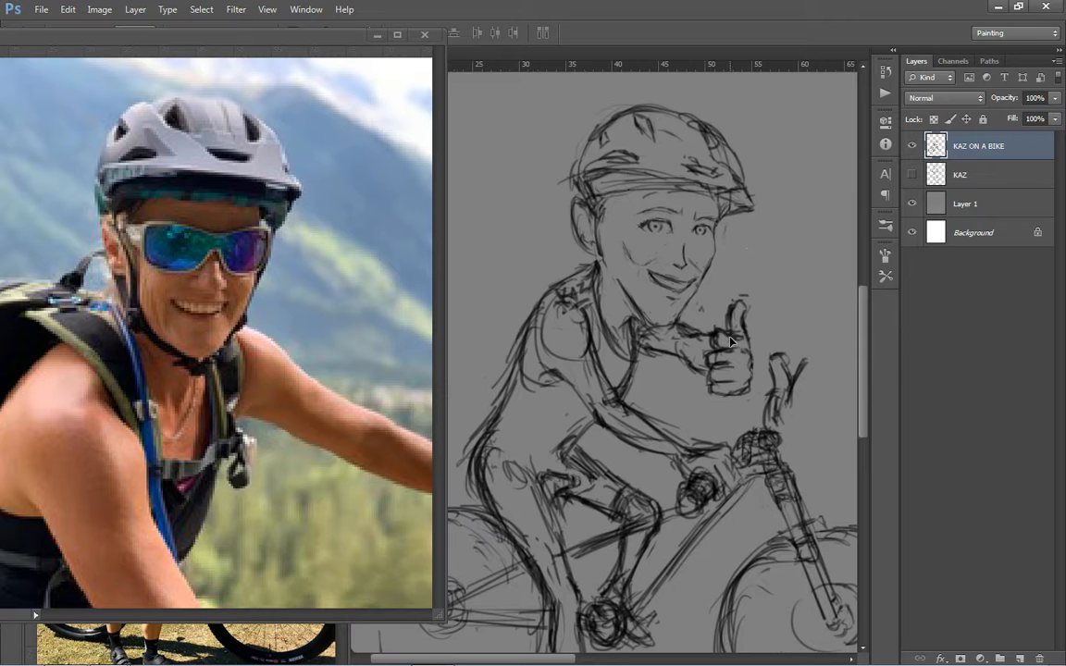
scroll(623, 357, "down", 3)
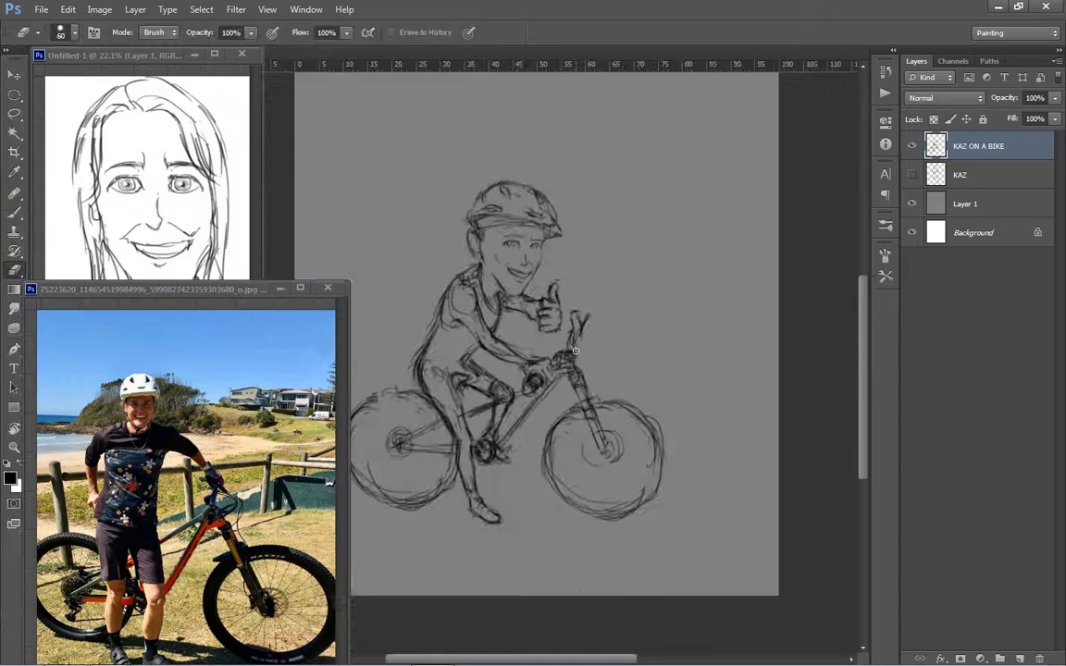
scroll(573, 344, "up", 3)
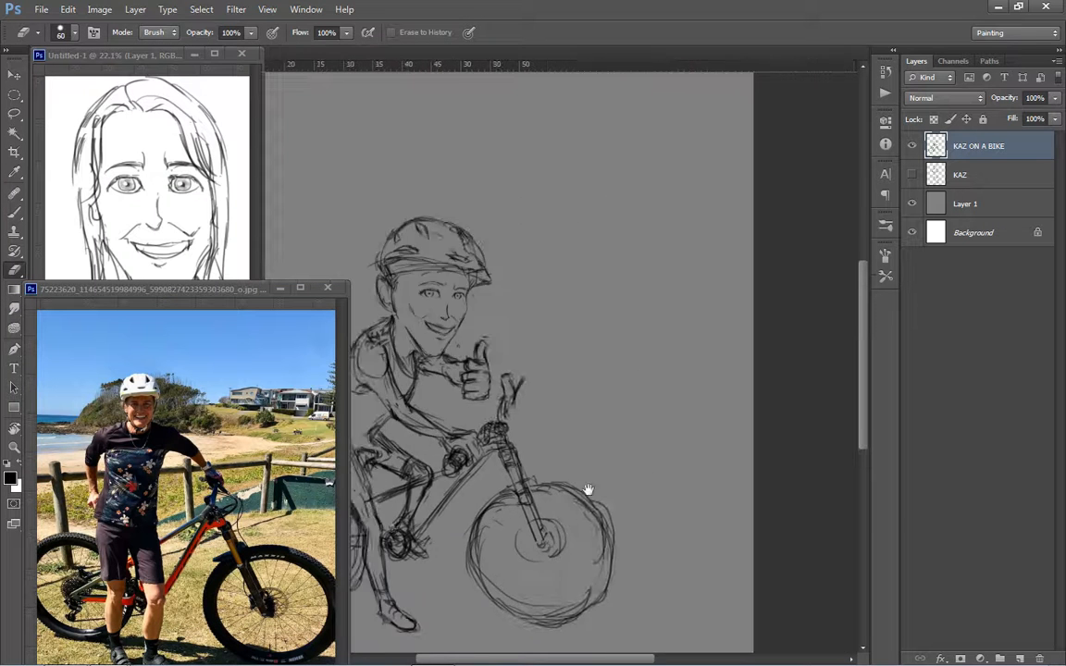
key("b")
key("l")
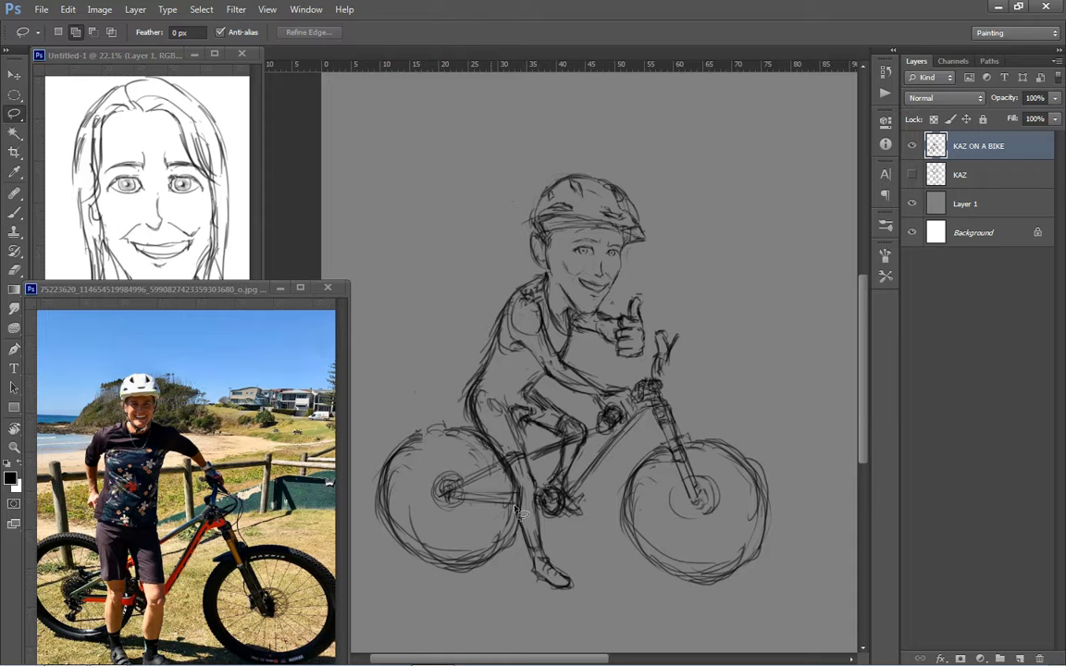
key("ctrl+d")
key("b")
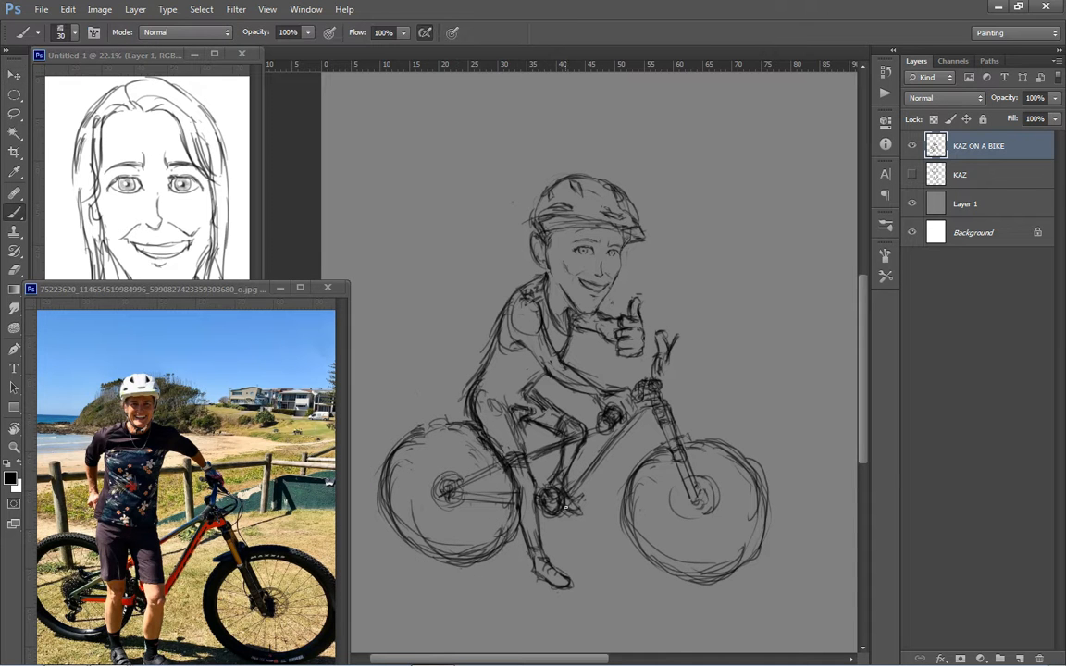
Lasso the front wheel, fork and handlebars, shift them slightly closer to the rider, and clear the selection
key("l")
left_click_drag(645, 372, 715, 355)
left_click_drag(612, 477, 634, 403)
key("v")
left_click_drag(702, 493, 693, 493)
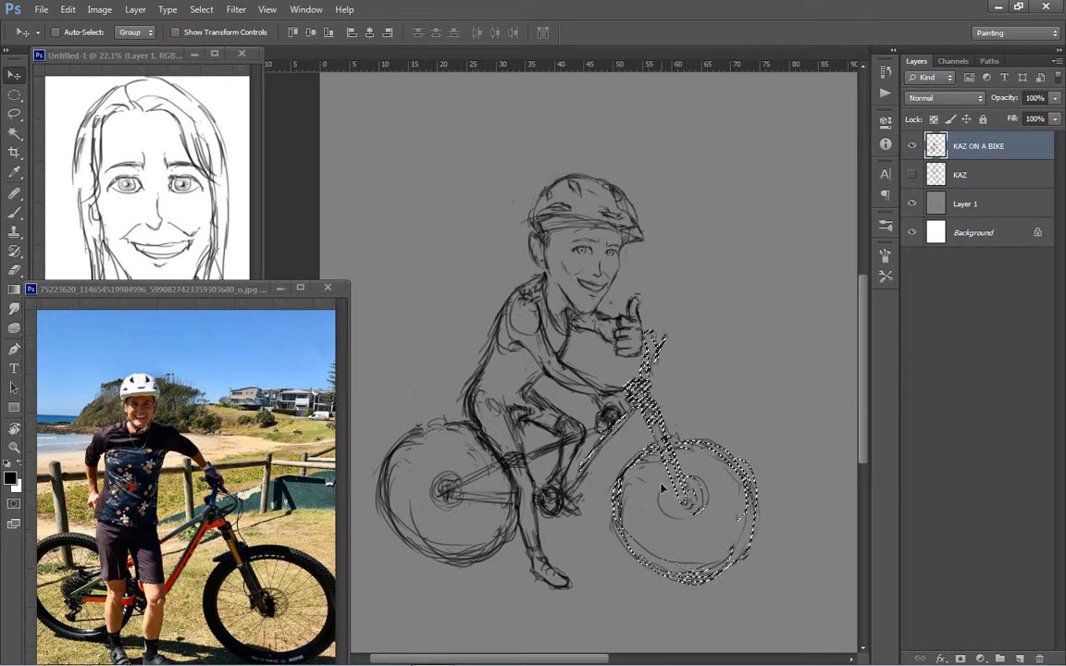
left_click_drag(639, 500, 656, 501)
key("ctrl+d")
key("ctrl+alt+z")
key("ctrl+alt+z")
scroll(668, 444, "up", 5)
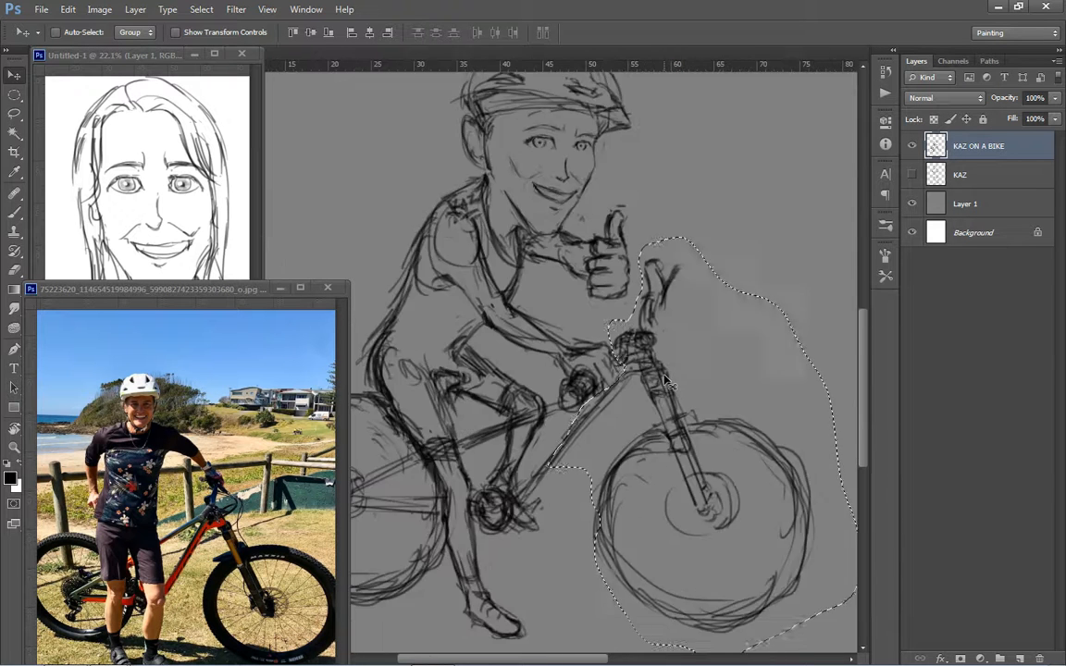
scroll(666, 382, "down", 5)
key("ctrl+d")
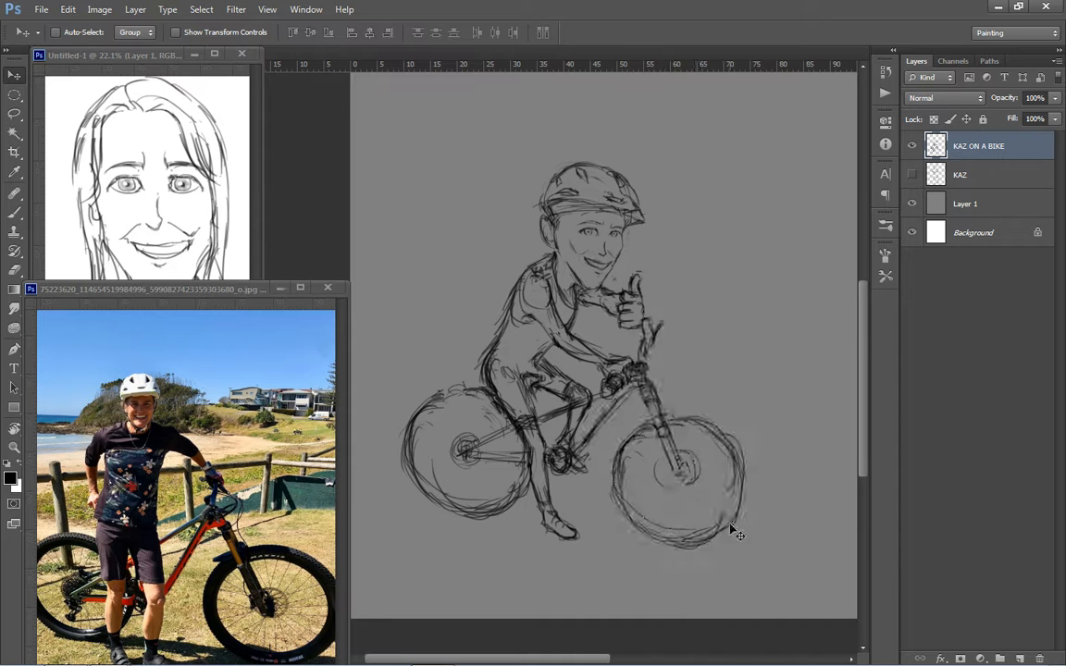
Touch up the strokes where the rider's gripping hand meets the handlebar and stem
scroll(736, 534, "up", 2)
key("b")
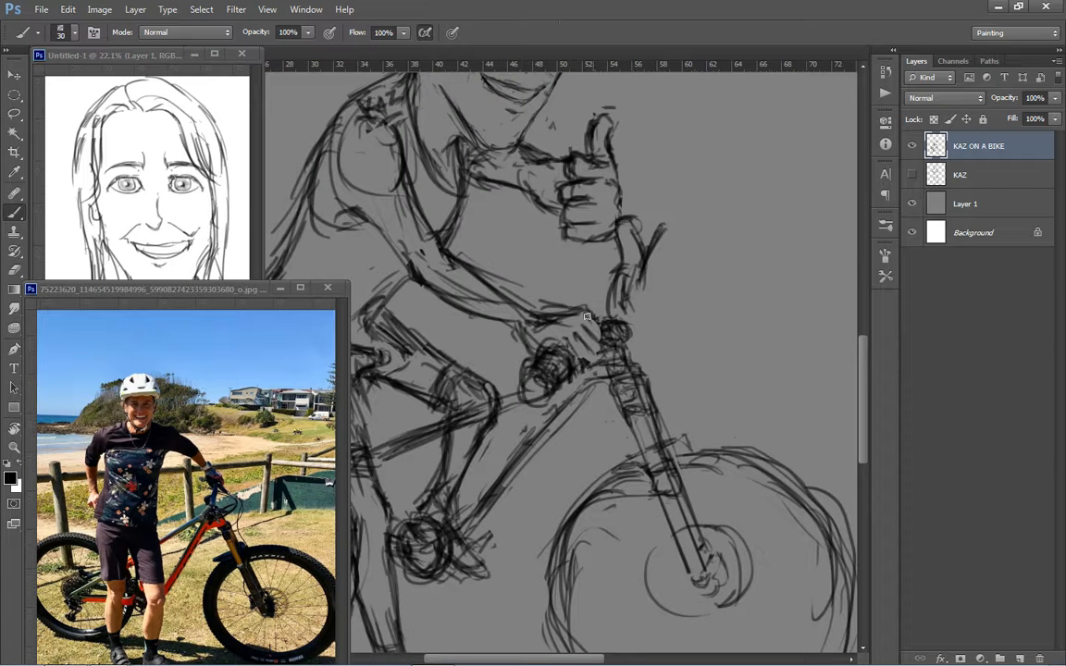
scroll(586, 316, "down", 5)
Rotate the whole rider-and-bike sketch slightly counter-clockwise with a free transform so the wheels sit more level
key("ctrl+t")
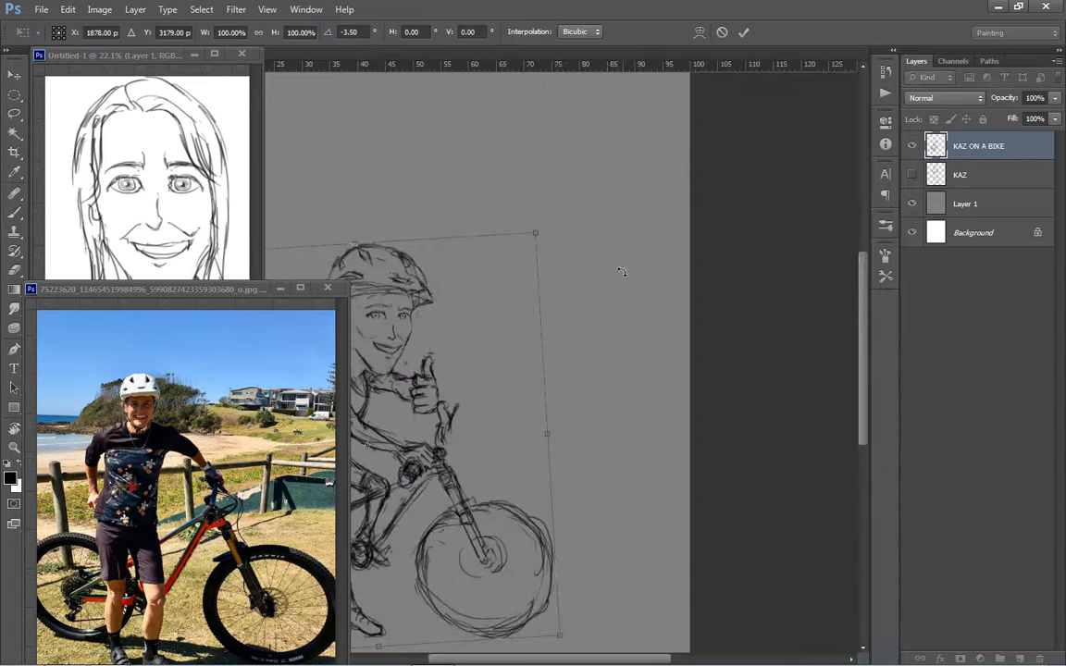
scroll(603, 274, "down", 5)
left_click_drag(603, 274, 595, 263)
key("Return")
Enlarge the full-length bike photo, lasso the eye area of the sketched face, and nudge it slightly up with a free transform
left_click(190, 490)
scroll(190, 490, "up", 2)
left_click(449, 397)
scroll(449, 397, "up", 5)
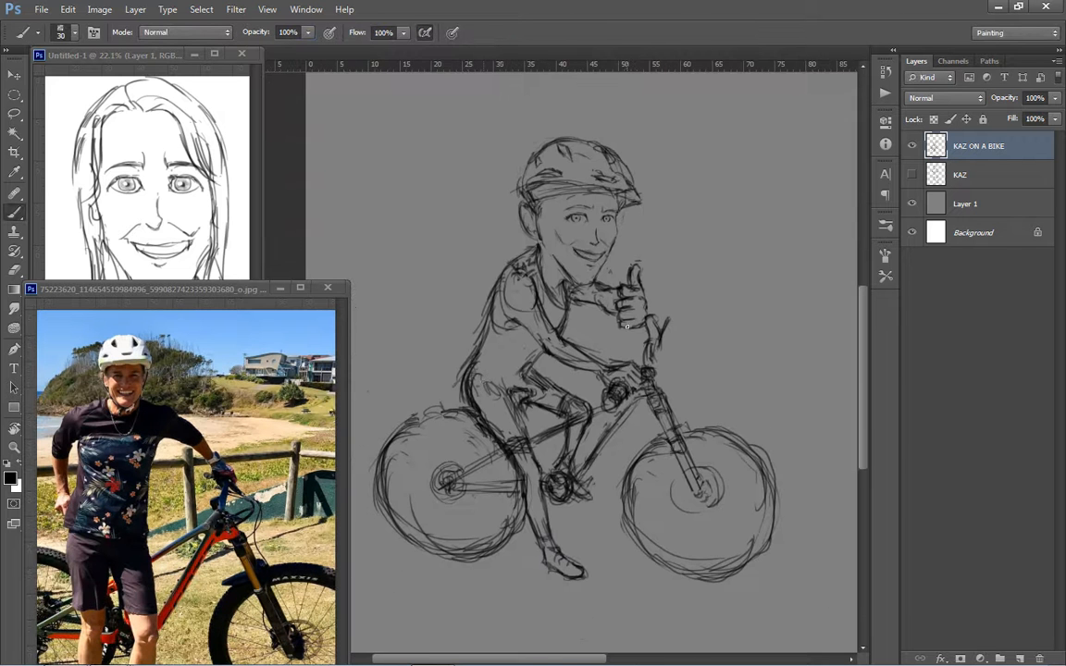
scroll(583, 257, "up", 4)
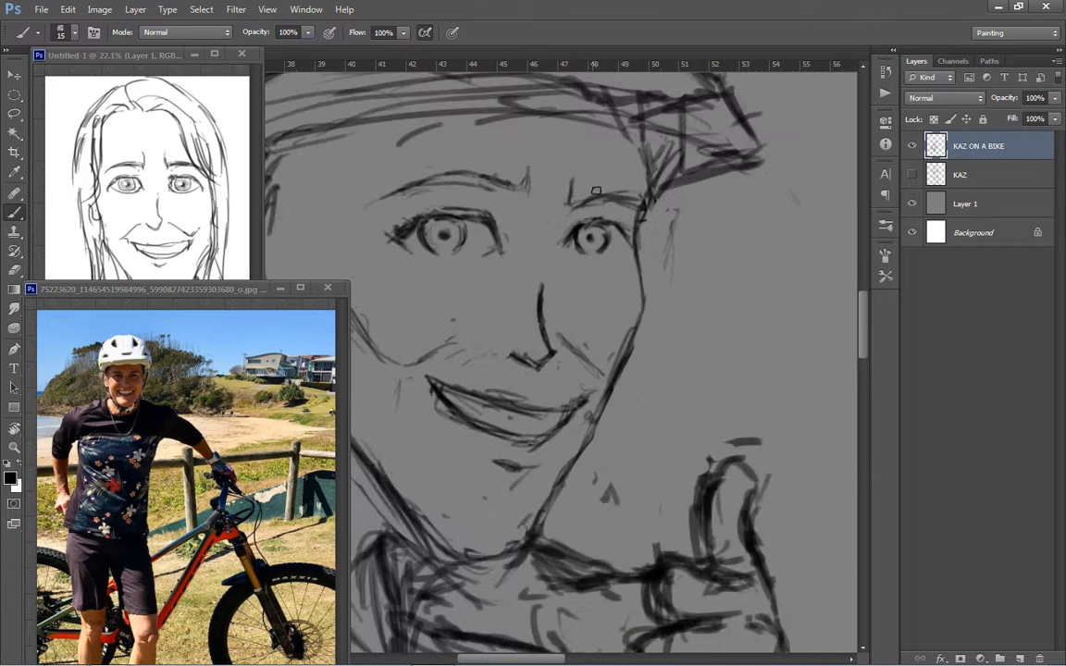
key("l")
mouse_move(630, 233)
left_mouse_down()
mouse_move(627, 268)
mouse_move(640, 276)
left_mouse_up()
key("ctrl+t")
left_click_drag(549, 210, 546, 206)
key("Return")
key("ctrl+d")
scroll(583, 224, "down", 5)
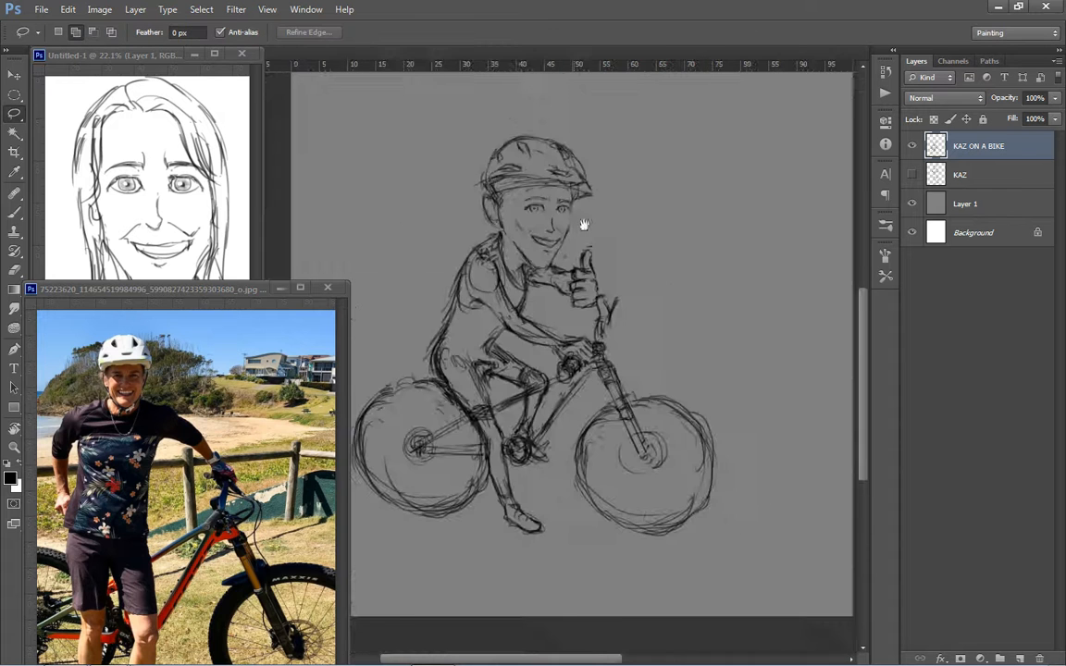
Touch up the eyebrows and eyelids, and shade the irises at 36% brush opacity with small highlights erased out of them
scroll(583, 224, "up", 4)
key("e")
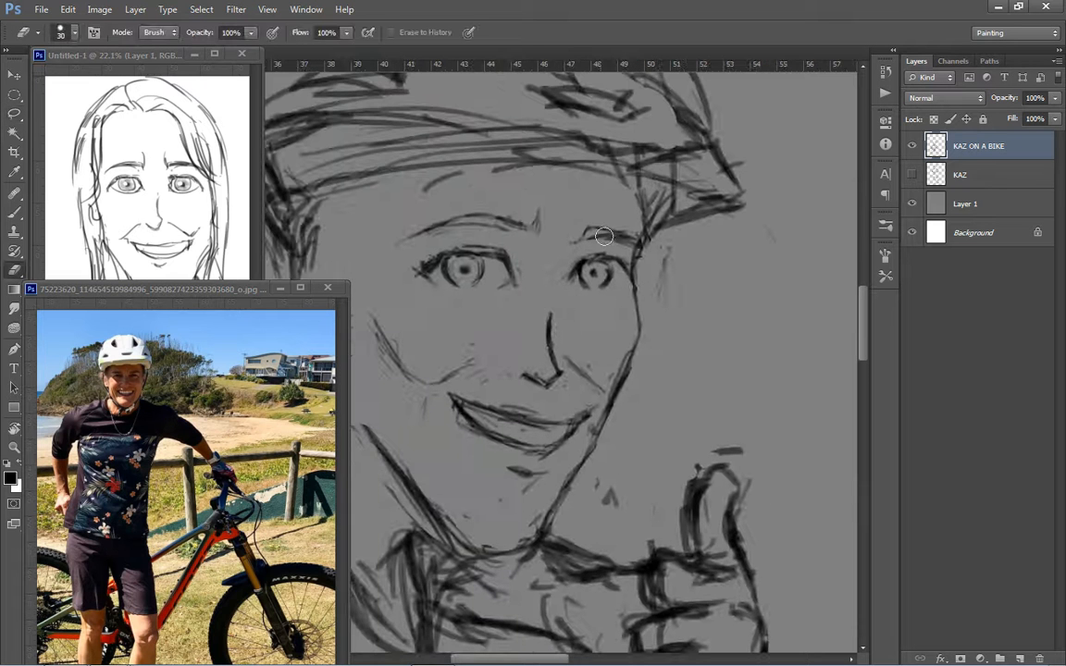
key("b")
key("e")
mouse_move(546, 219)
left_mouse_down()
mouse_move(539, 241)
mouse_move(533, 233)
left_mouse_up()
key("b")
left_click_drag(494, 278, 507, 269)
key("bracketright")
key("3")
key("6")
key("e")
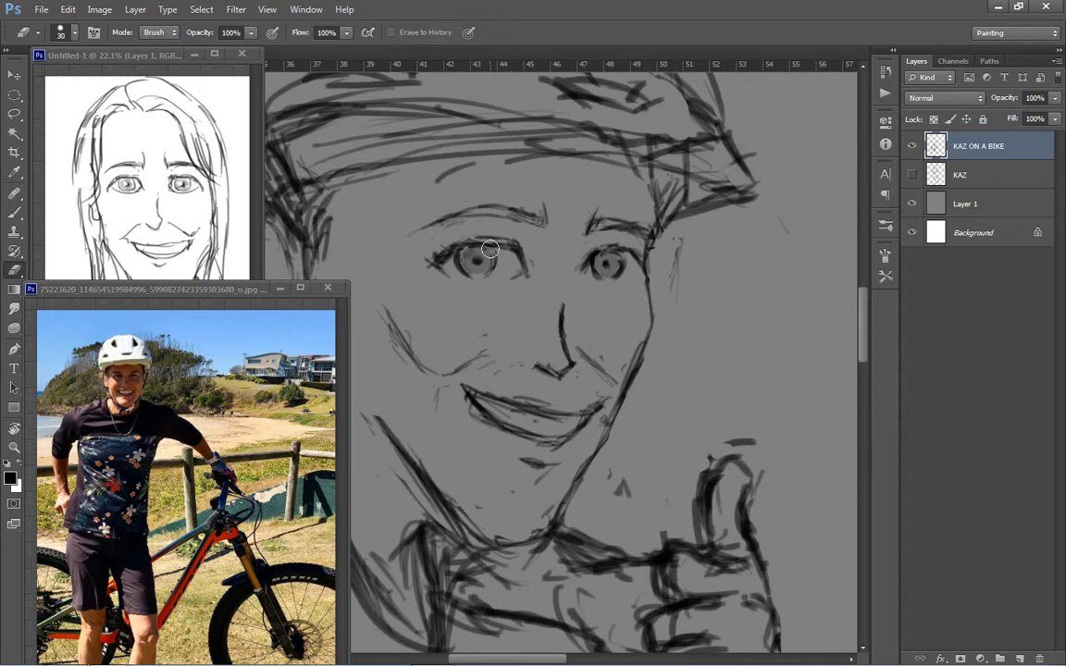
Enlarge the face in the reference photo, then lasso the sketched mouth, move it slightly up and adjust it with a free transform
scroll(620, 280, "down", 8)
scroll(622, 331, "up", 8)
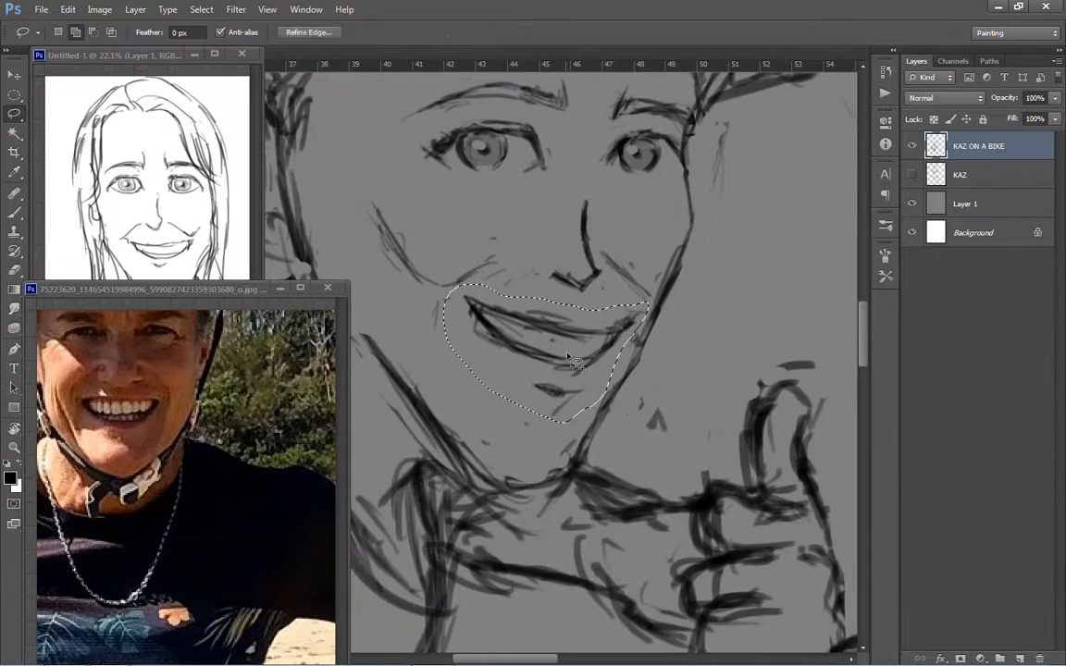
left_click_drag(567, 357, 565, 342)
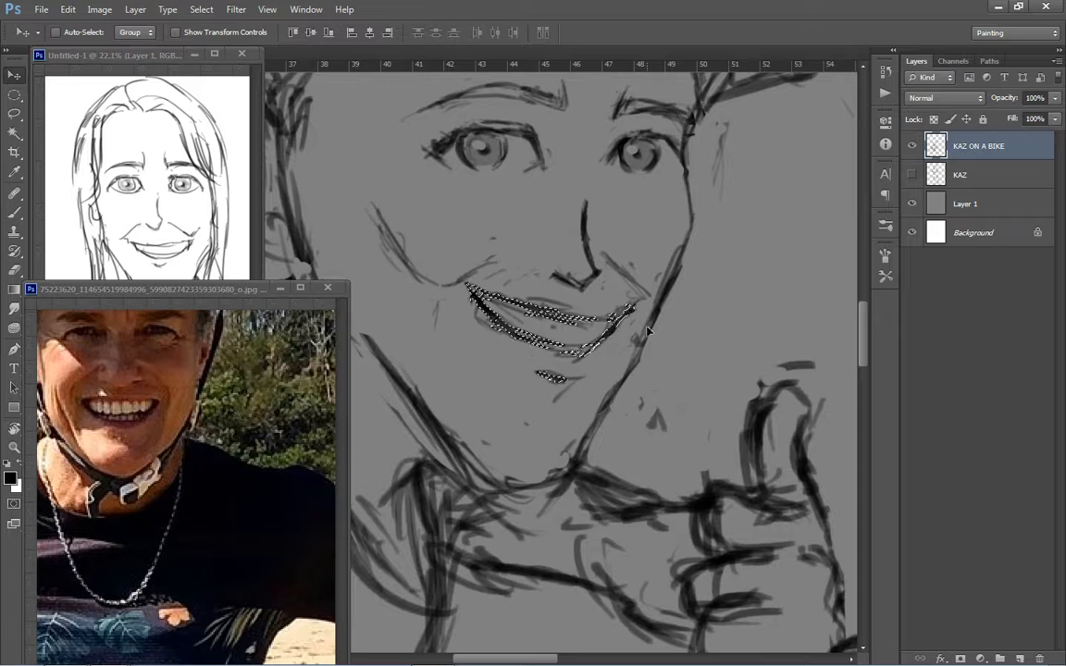
key("ctrl+t")
left_click_drag(678, 274, 675, 267)
key("Return")
key("ctrl+d")
Clean up and redraw the smile, cheek, jaw and chin lines of the rider's face, alternating eraser and brush
scroll(675, 267, "down", 5)
scroll(668, 300, "up", 5)
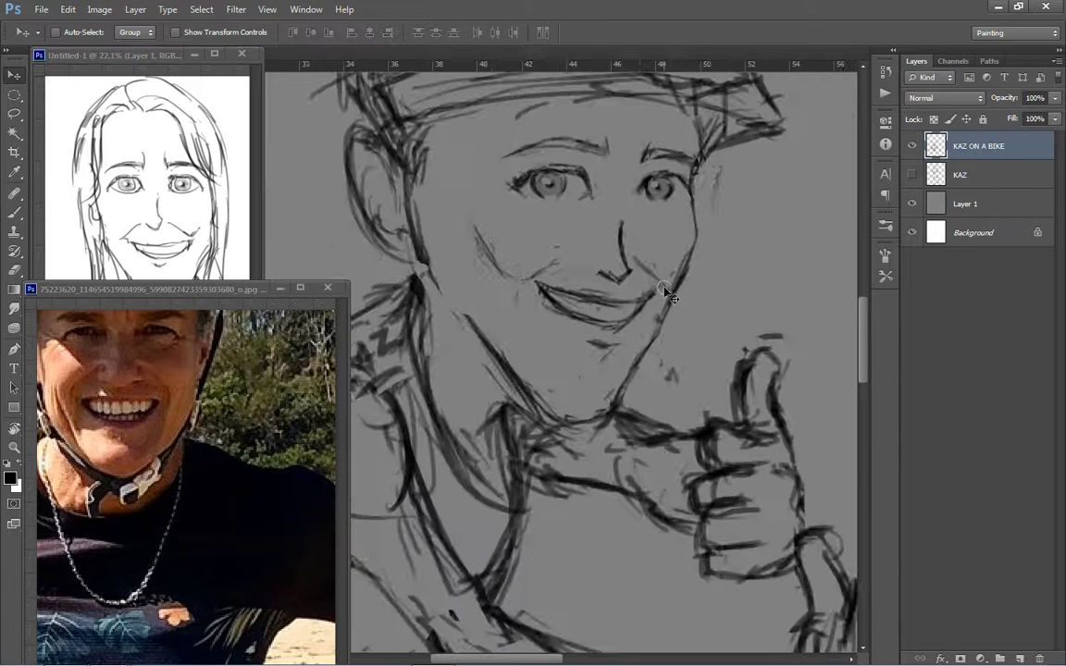
key("e")
key("b")
left_click_drag(638, 383, 663, 411)
left_click_drag(567, 139, 580, 191)
key("e")
key("b")
left_click_drag(658, 325, 678, 312)
scroll(678, 311, "down", 5)
scroll(678, 311, "up", 2)
key("e")
key("b")
mouse_move(659, 384)
left_mouse_down()
mouse_move(685, 389)
mouse_move(665, 387)
left_mouse_up()
key("e")
key("b")
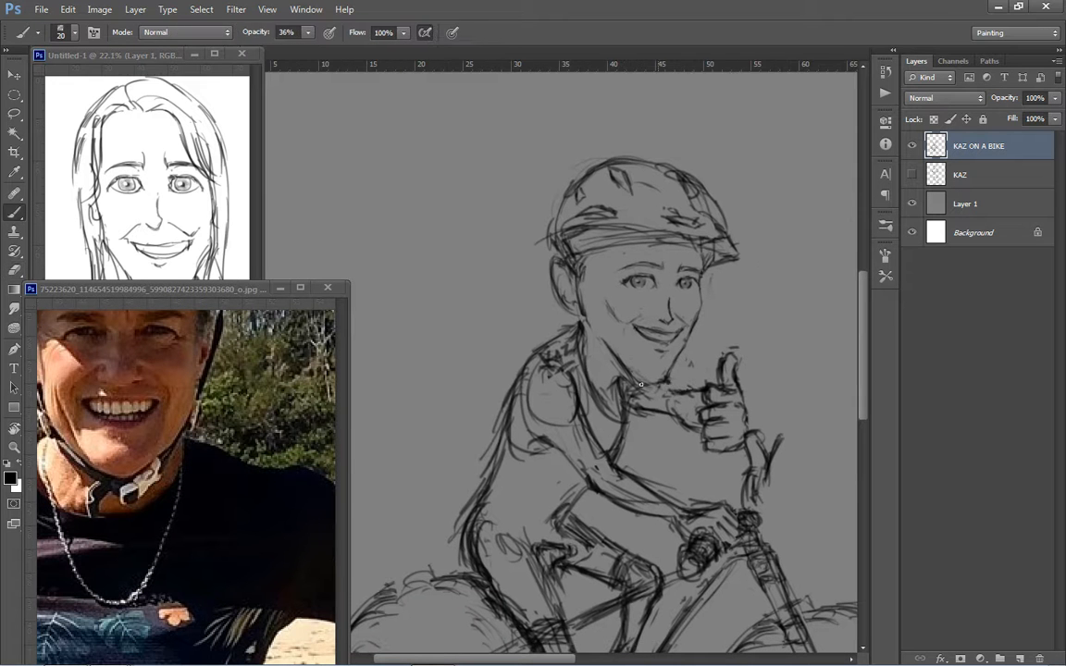
Examine the rider-and-bike sketch as a whole against the reference portrait and photo
left_click_drag(517, 401, 520, 389)
left_click(153, 204)
left_click(185, 481)
scroll(185, 481, "down", 5)
left_click(590, 508)
scroll(590, 508, "down", 2)
left_click_drag(591, 507, 606, 368)
scroll(607, 366, "down", 3)
scroll(607, 366, "up", 5)
left_click_drag(438, 389, 618, 292)
Hide the grey Layer 1 so the bike sketch sits on white, and save the drawing
left_click(912, 205)
scroll(787, 185, "down", 6)
left_click(42, 10)
left_click(61, 188)
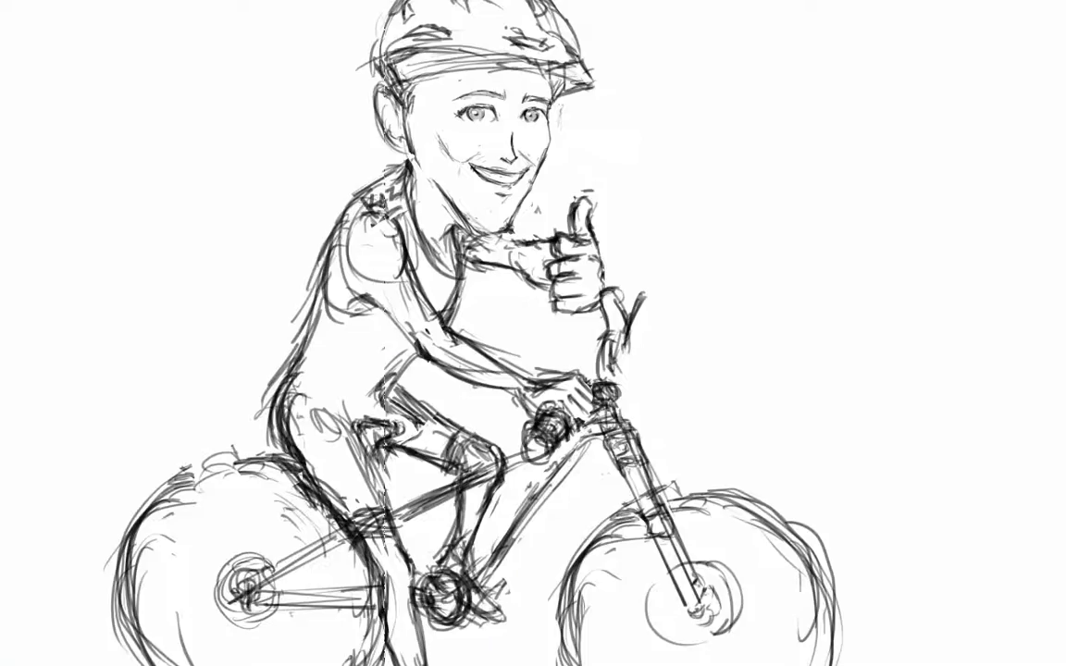